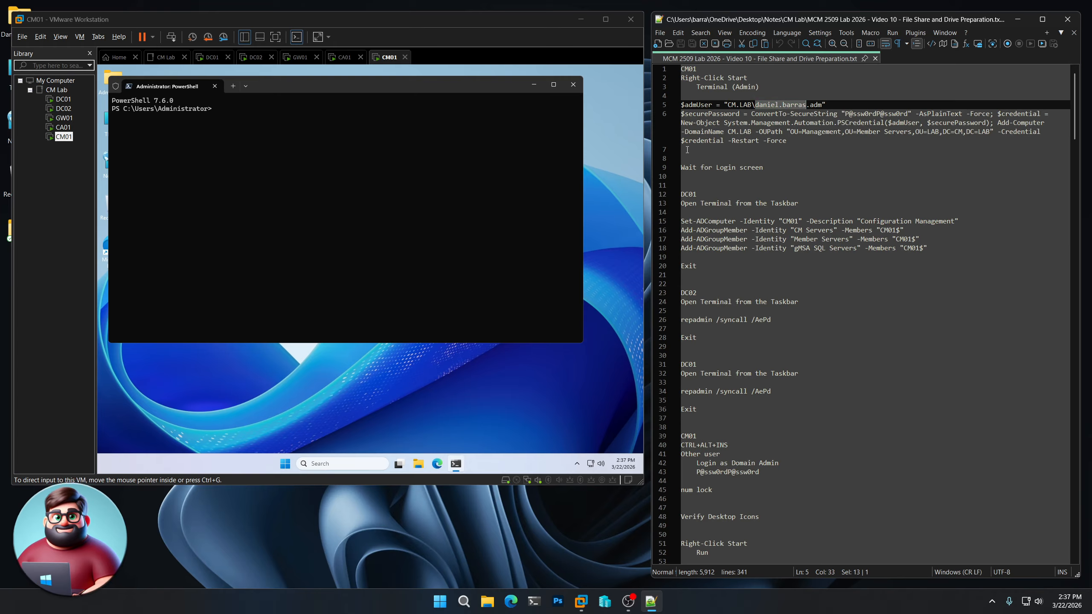
- Paste the CM.LAB domain-join commands from notes lines 5–6 into the CM01 terminal, letting it restart
drag(686, 151, 681, 105)
right_click(717, 119)
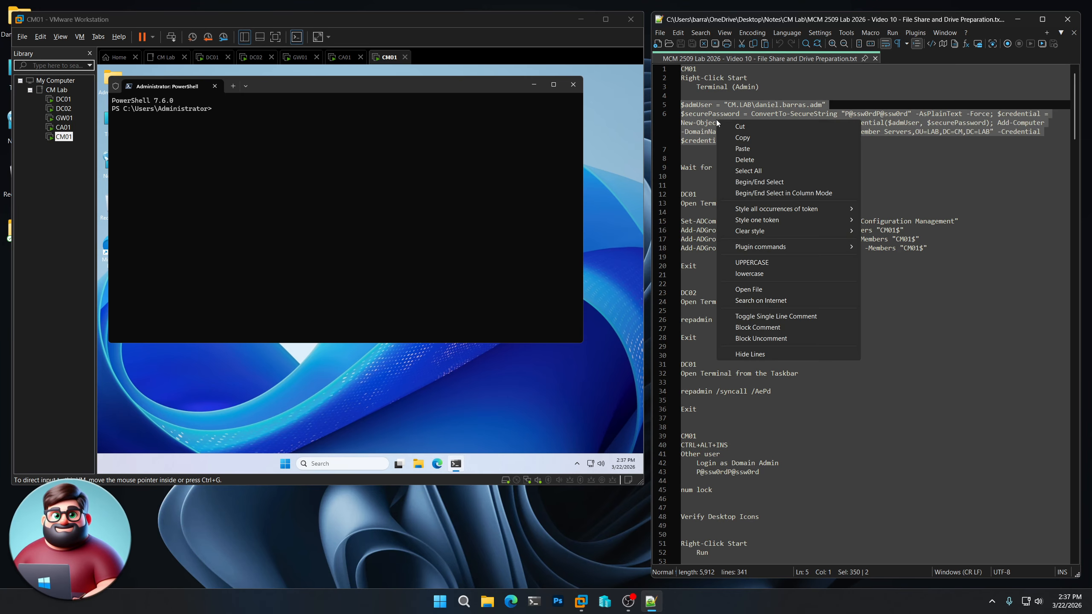
click(740, 138)
right_click(353, 102)
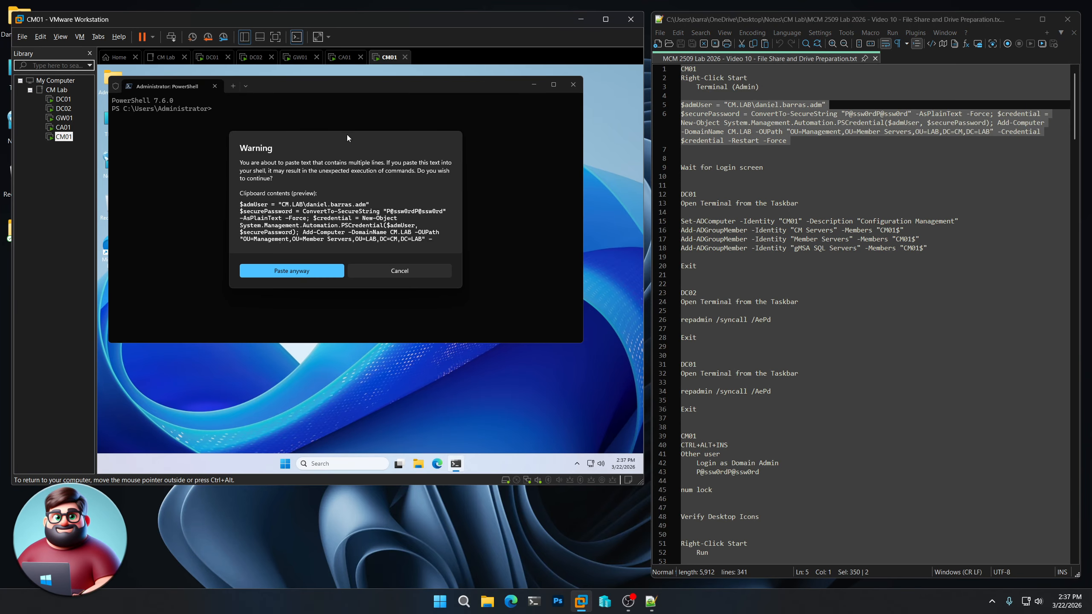
click(296, 271)
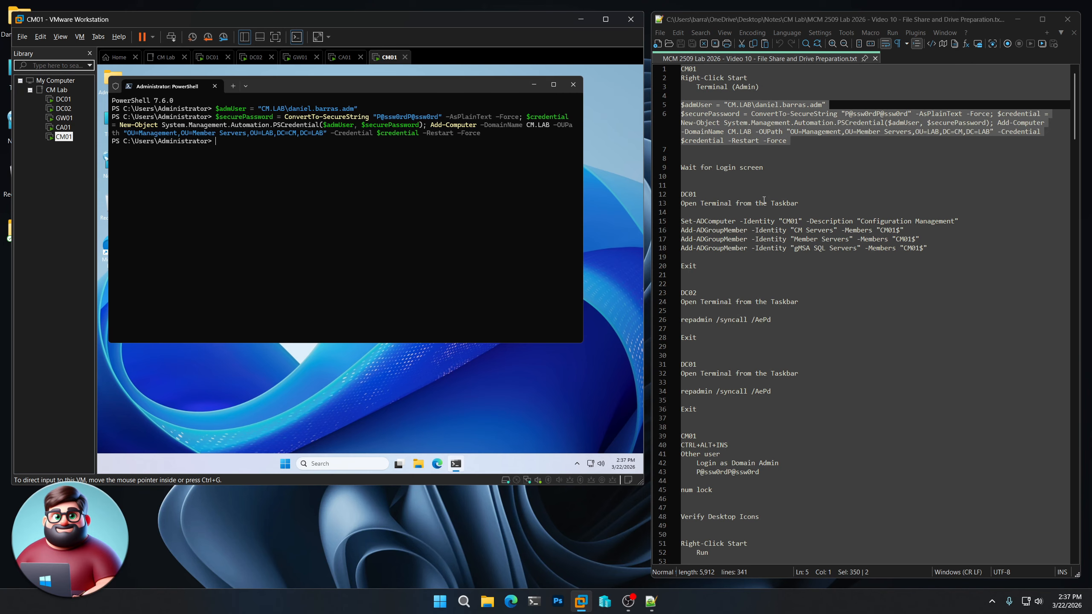
scroll(763, 200, down, 1)
scroll(764, 201, down, 1)
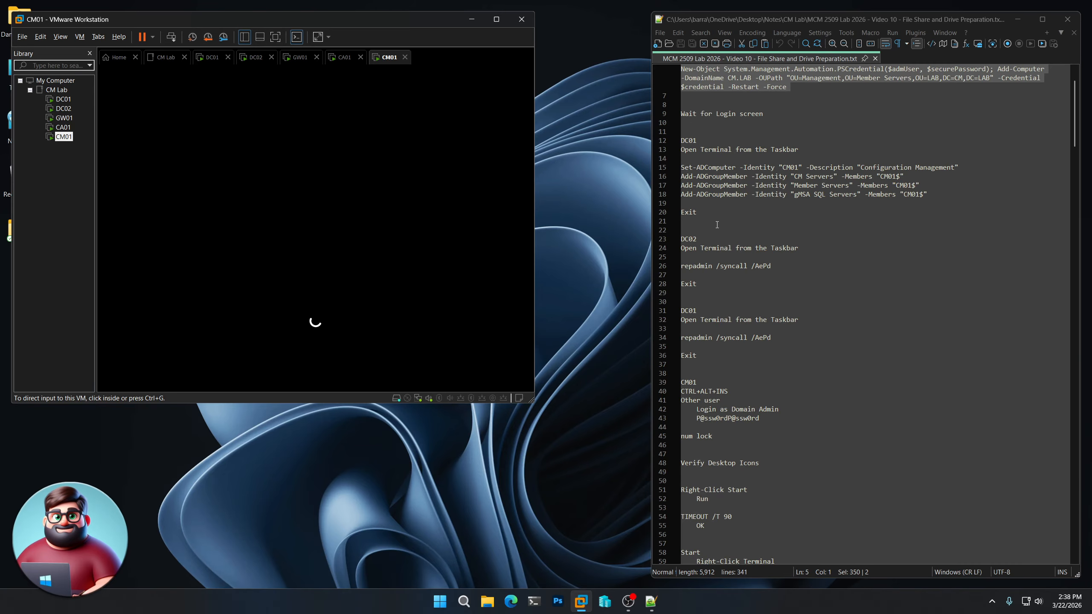
- Copy the CM01 Active Directory commands from notes lines 15–20 and switch to DC01
drag(697, 212, 675, 170)
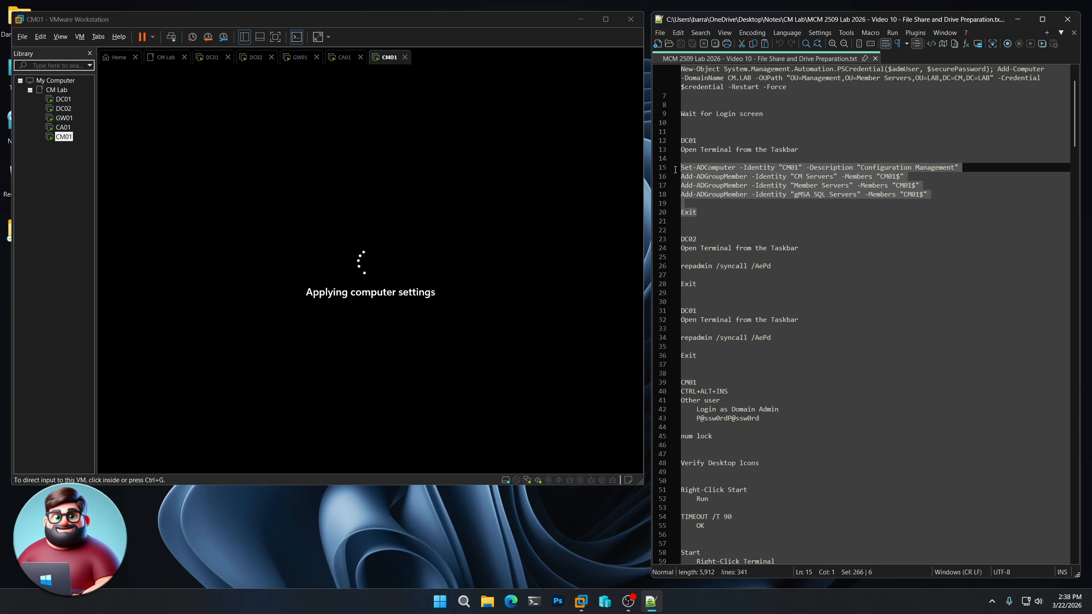
right_click(707, 177)
click(730, 195)
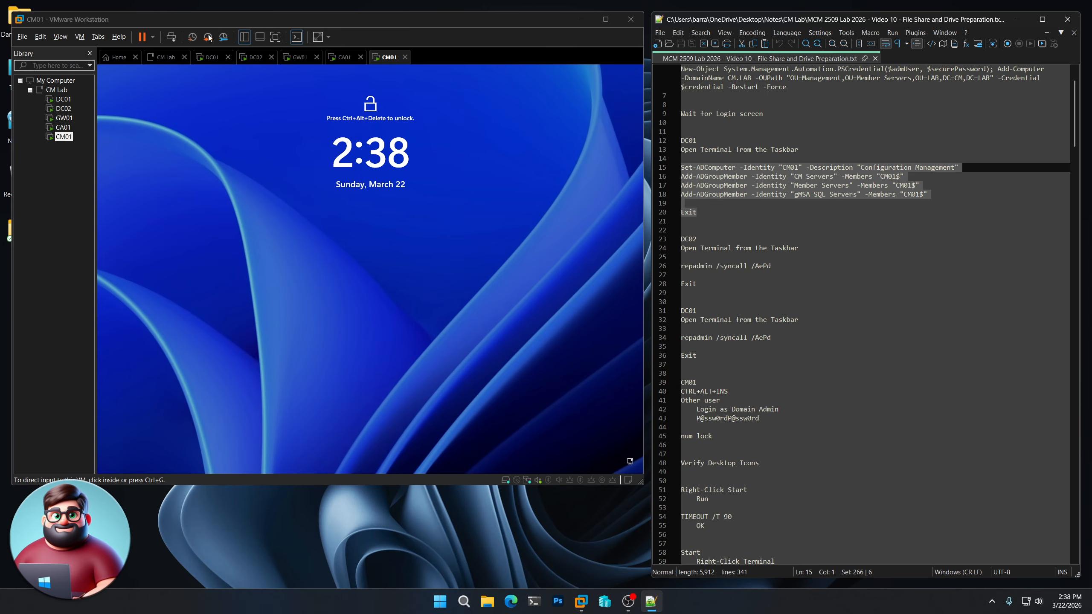
click(63, 99)
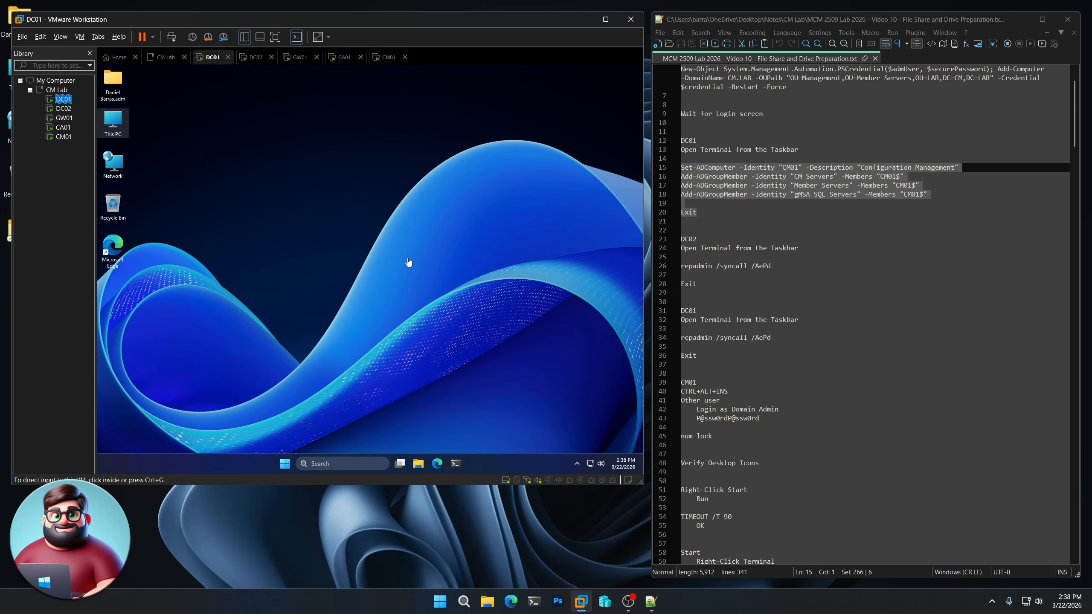
- Run the Set-ADComputer and Add-ADGroupMember commands for CM01 in a DC01 terminal
click(270, 365)
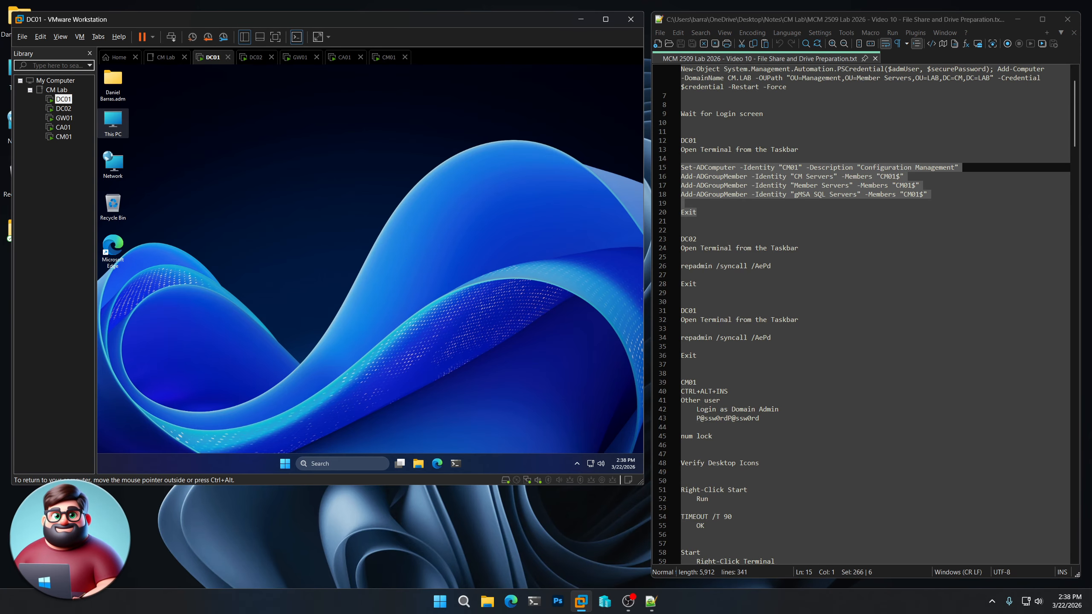
click(456, 463)
right_click(319, 220)
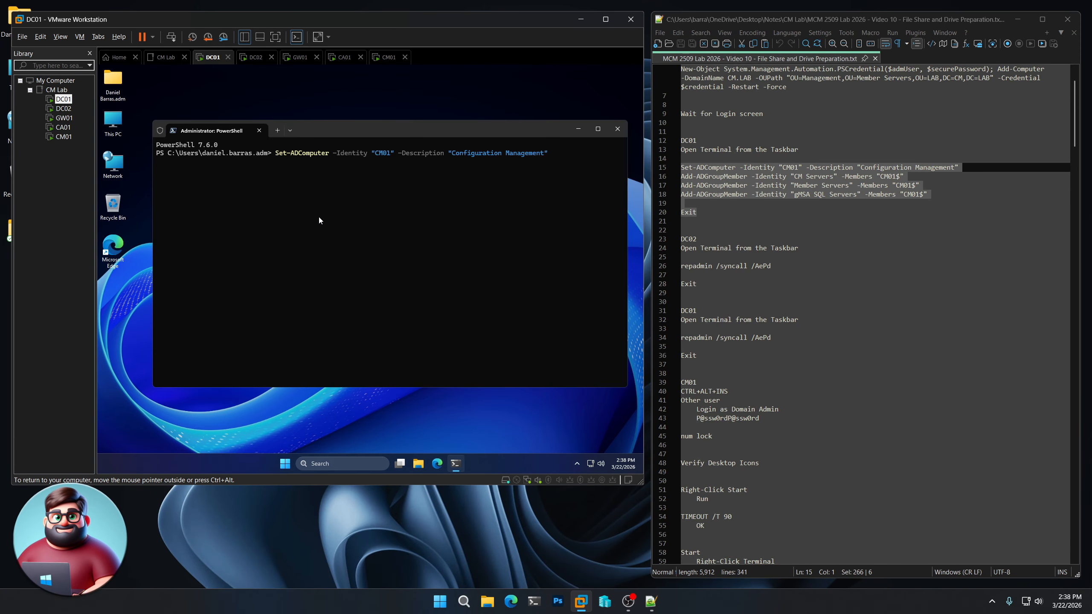
key(Return)
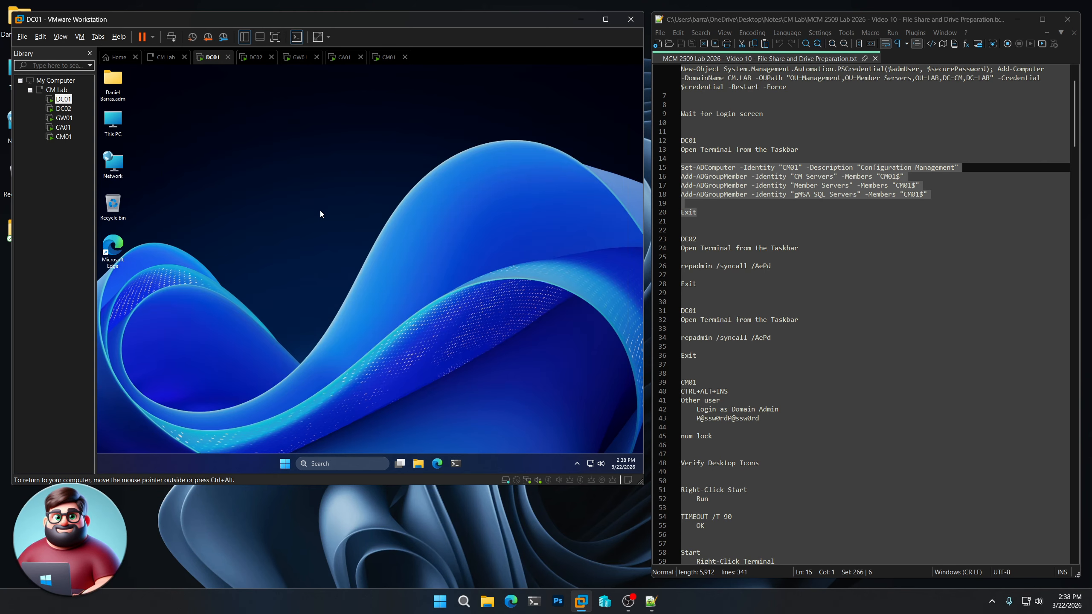
- Run repadmin /syncall /AePd on DC02 to sync replication
click(63, 109)
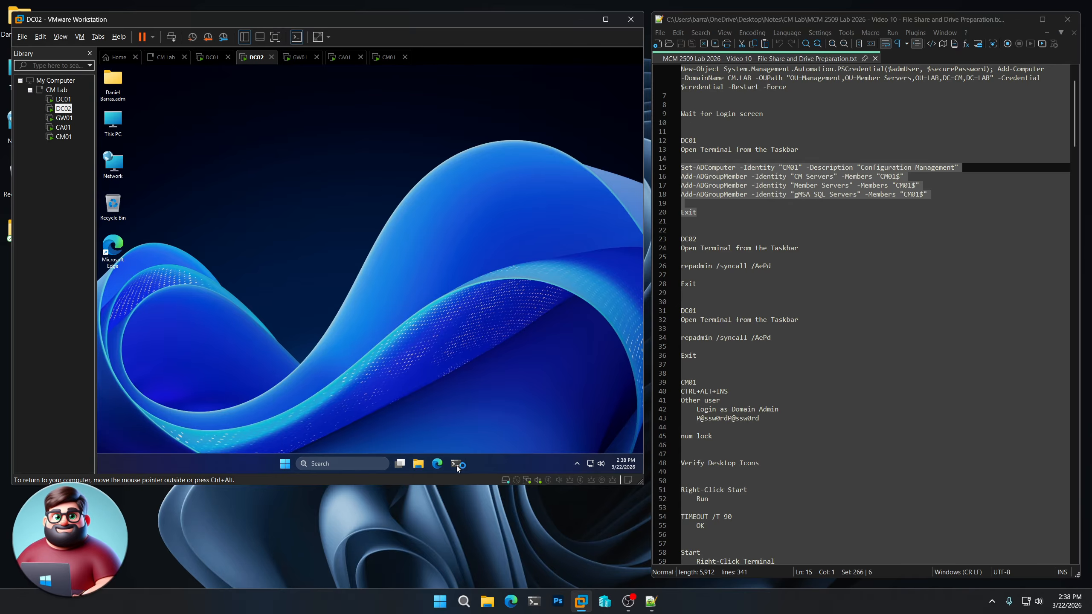
drag(698, 284, 678, 268)
right_click(715, 264)
click(739, 286)
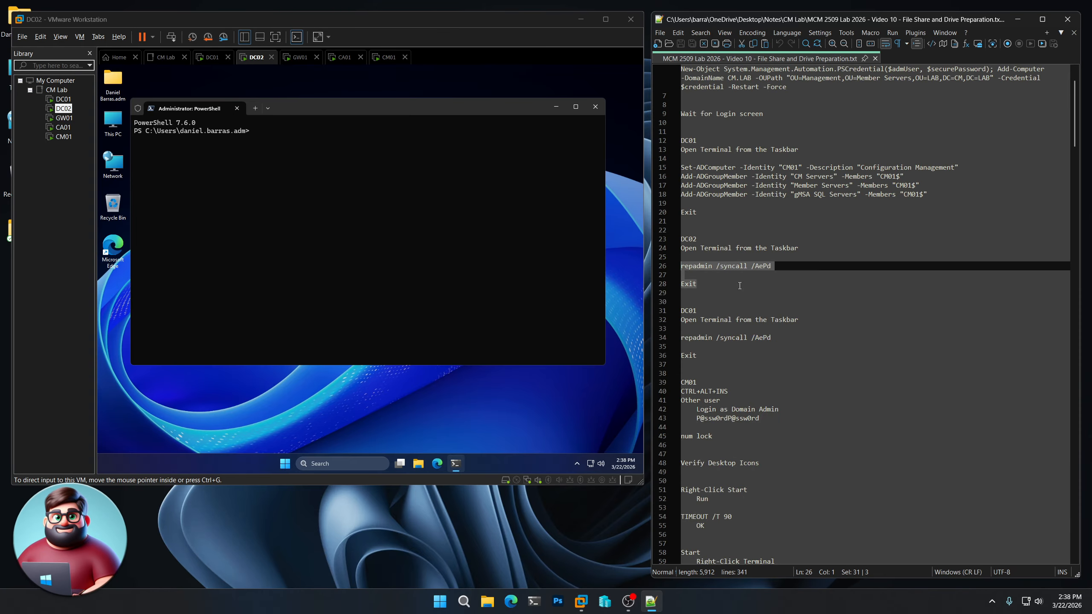
right_click(362, 176)
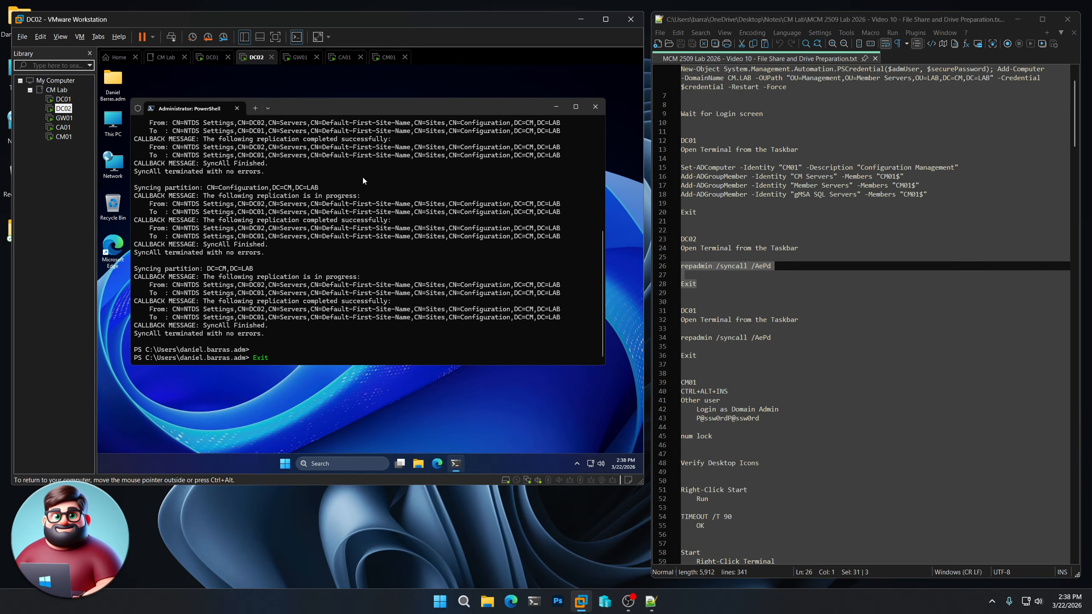
key(Return)
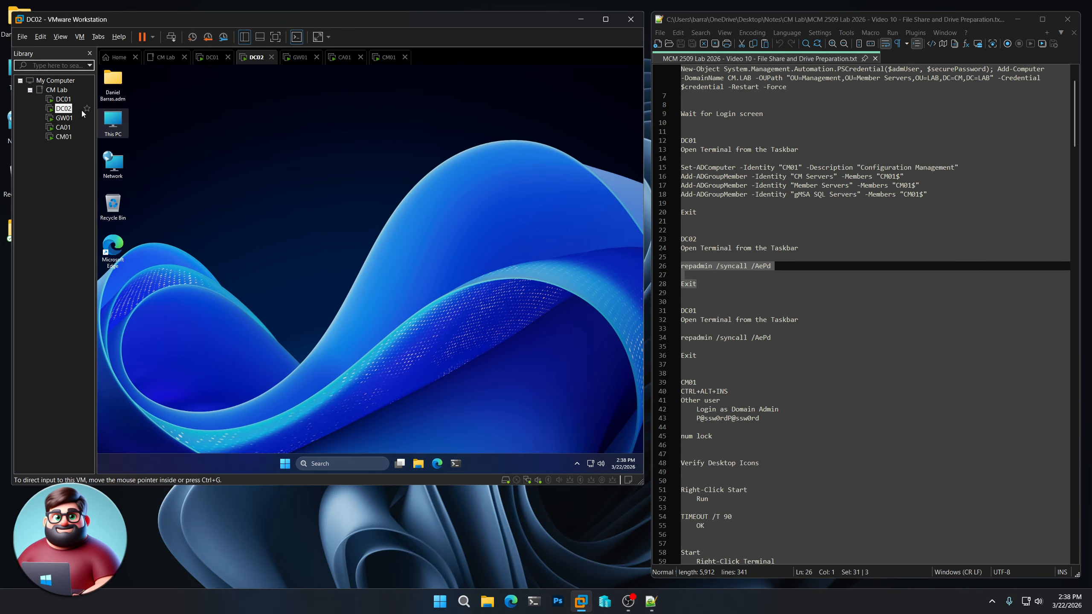
- Run repadmin /syncall /AePd on DC01, then return to CM01
click(63, 99)
click(456, 463)
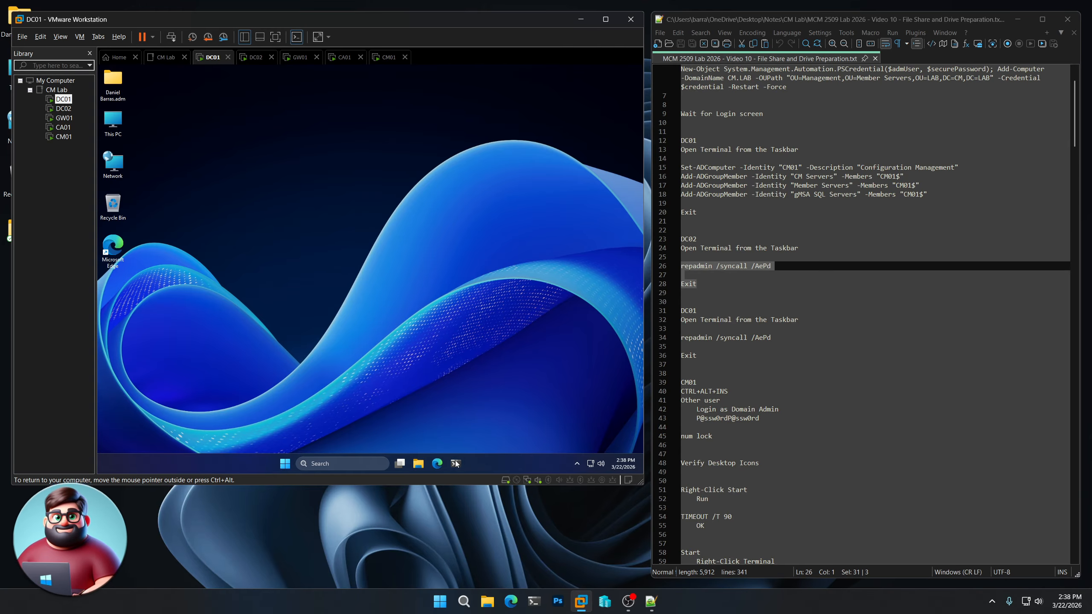
right_click(355, 249)
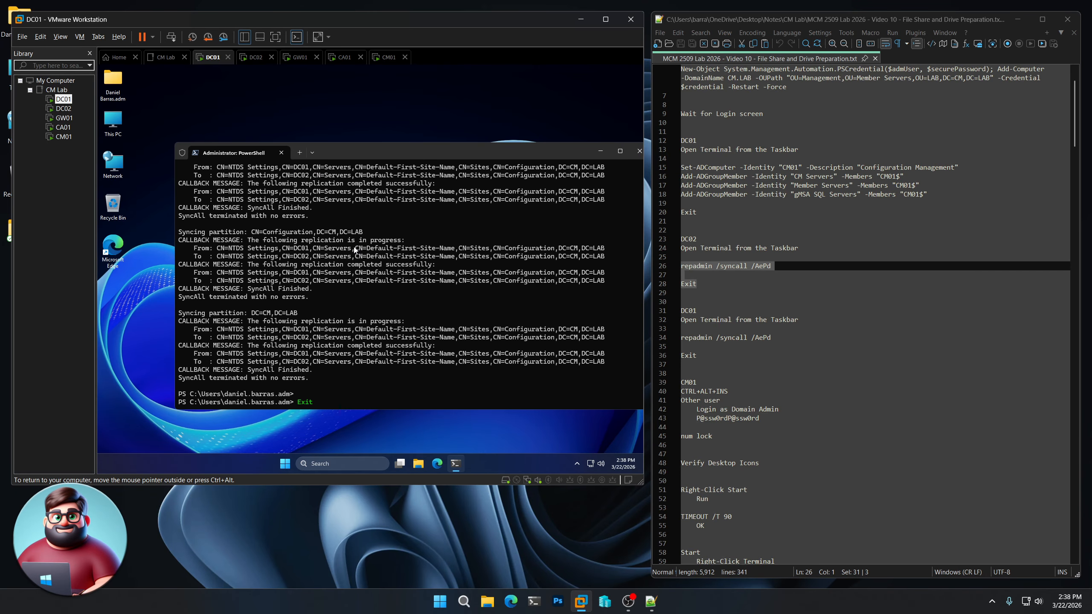
key(Return)
scroll(860, 301, down, 6)
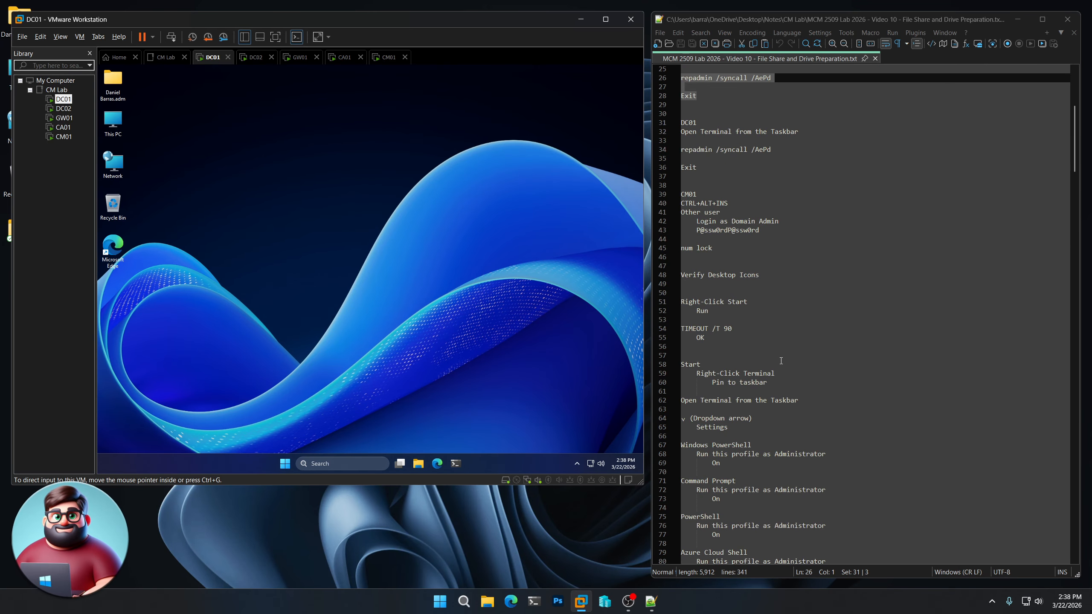
click(64, 137)
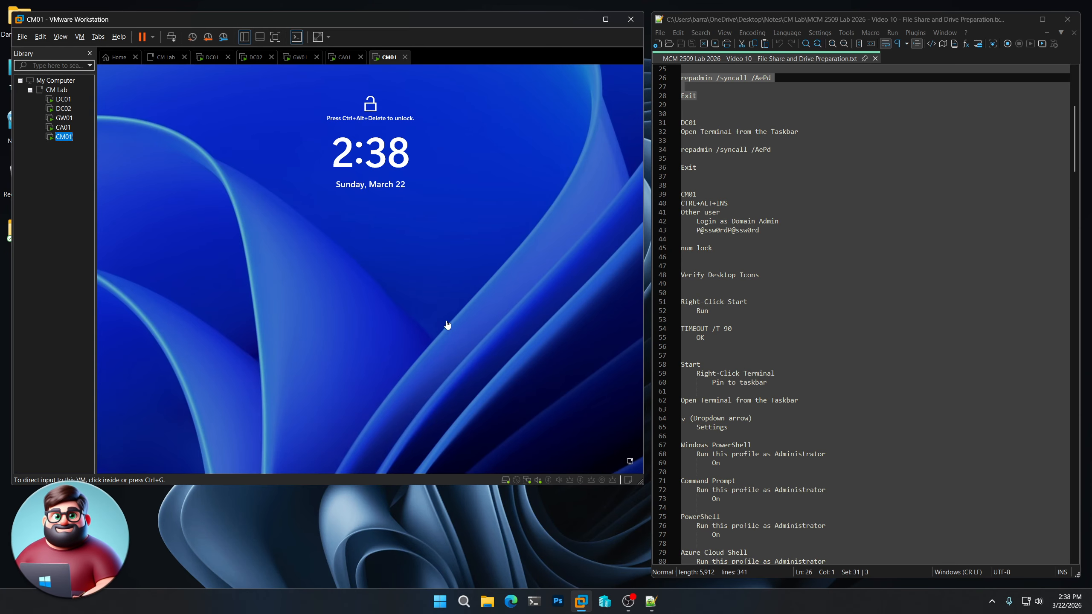
- At CM01's lock screen, choose Other user and enter the domain admin user name
key(ctrl+alt+Insert)
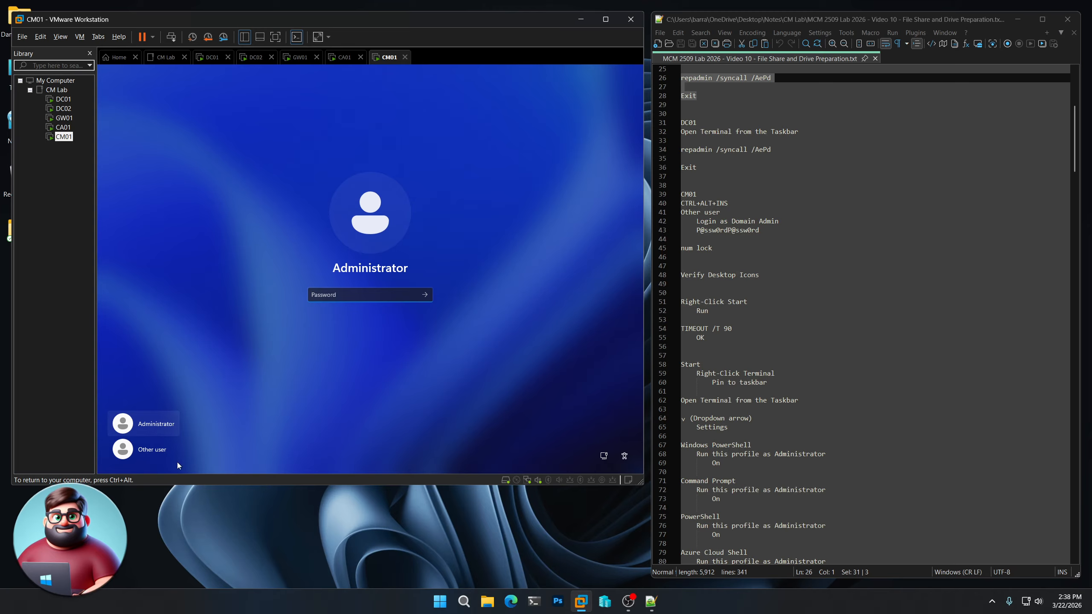
click(152, 449)
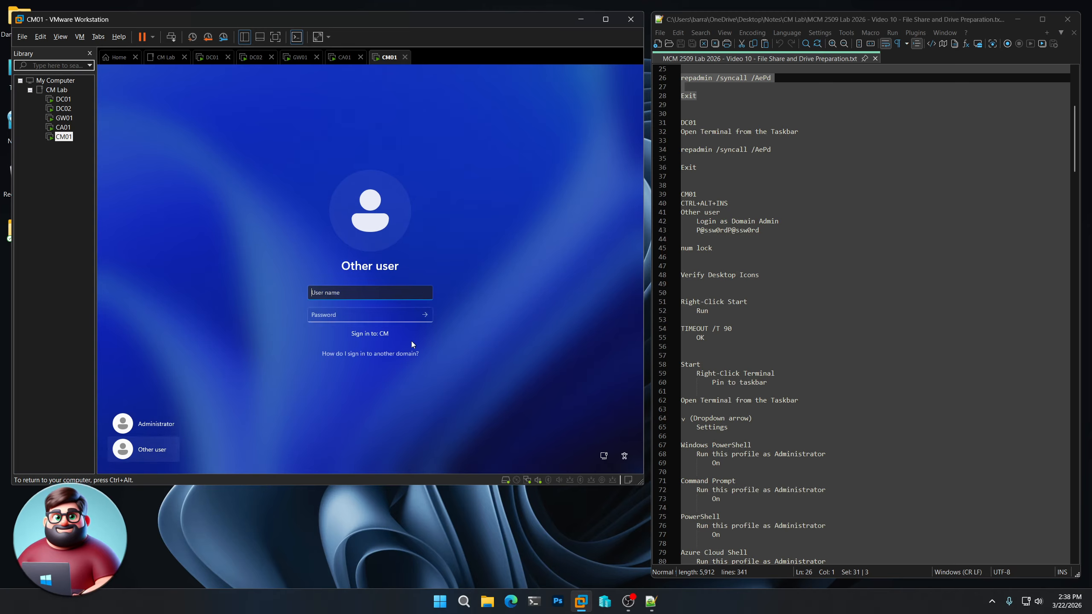
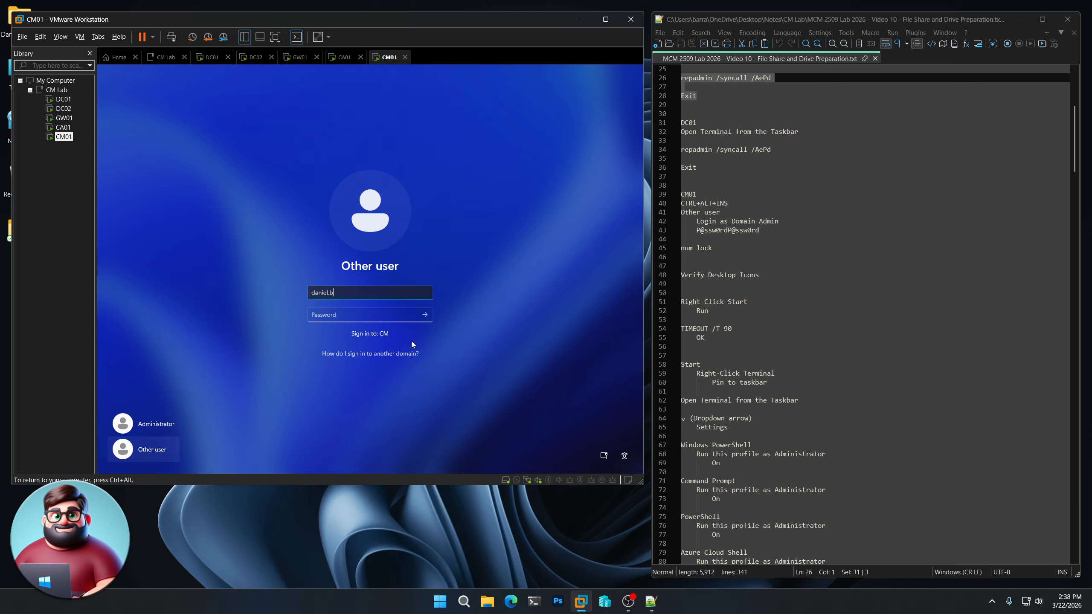
key(Tab)
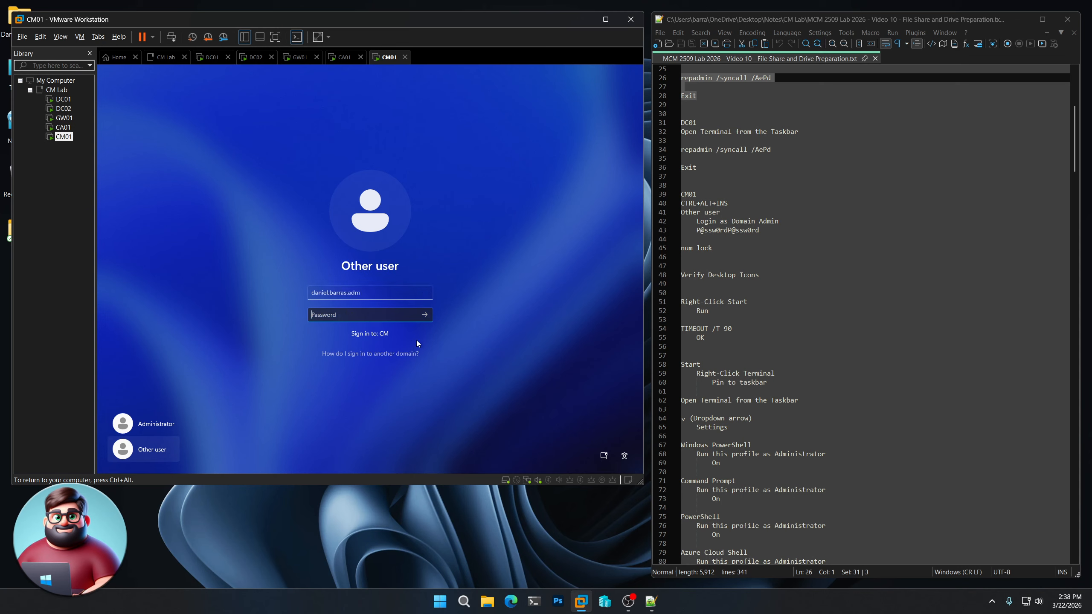
- Paste the domain admin password from notes line 43 and sign in
drag(760, 230, 697, 230)
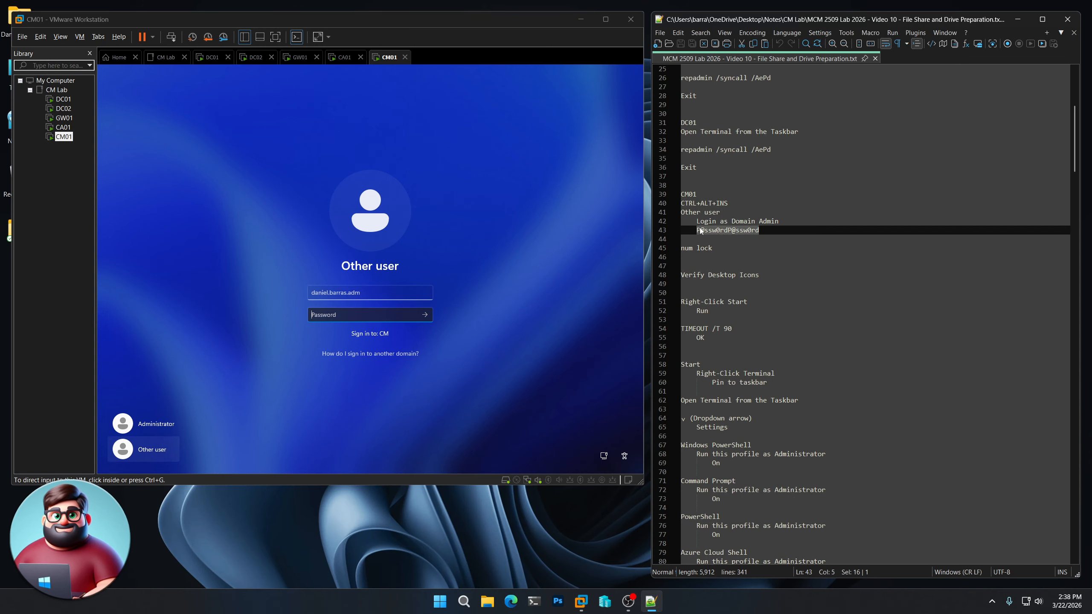
right_click(708, 234)
click(728, 246)
click(324, 319)
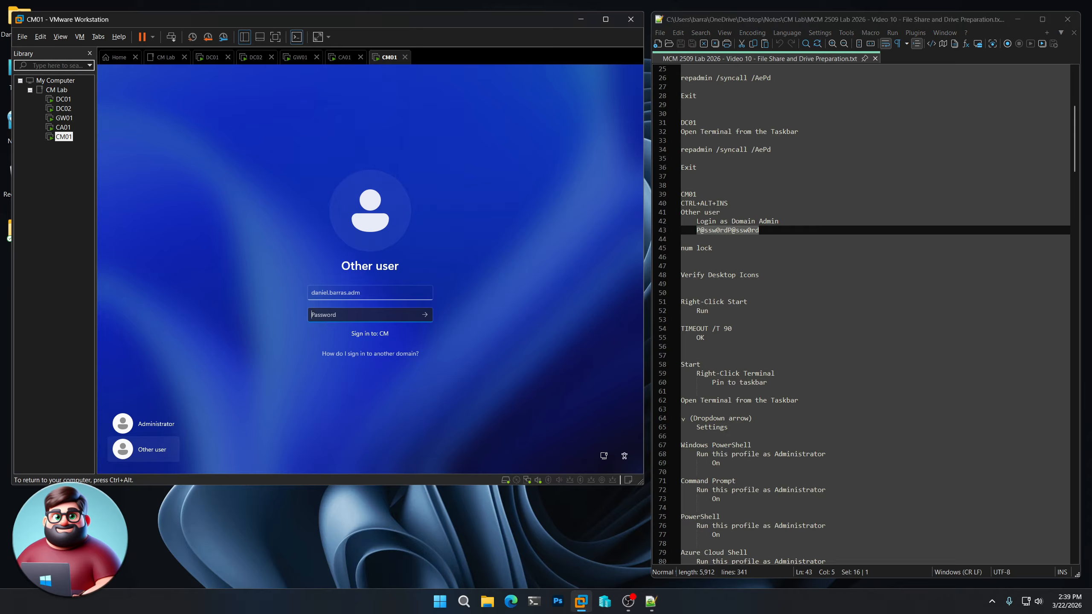
key(ctrl+v)
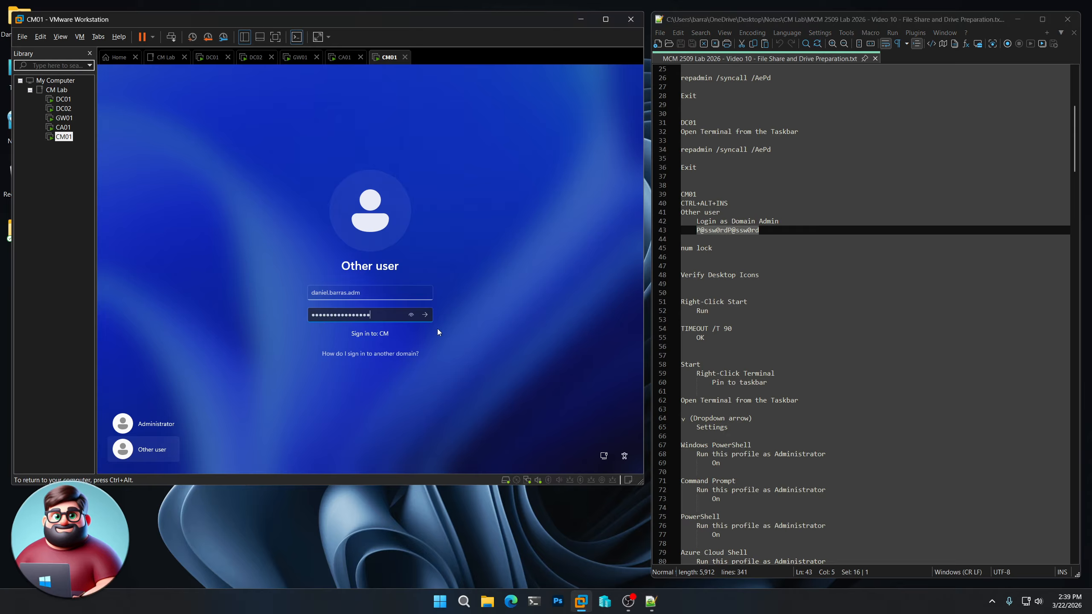
click(425, 315)
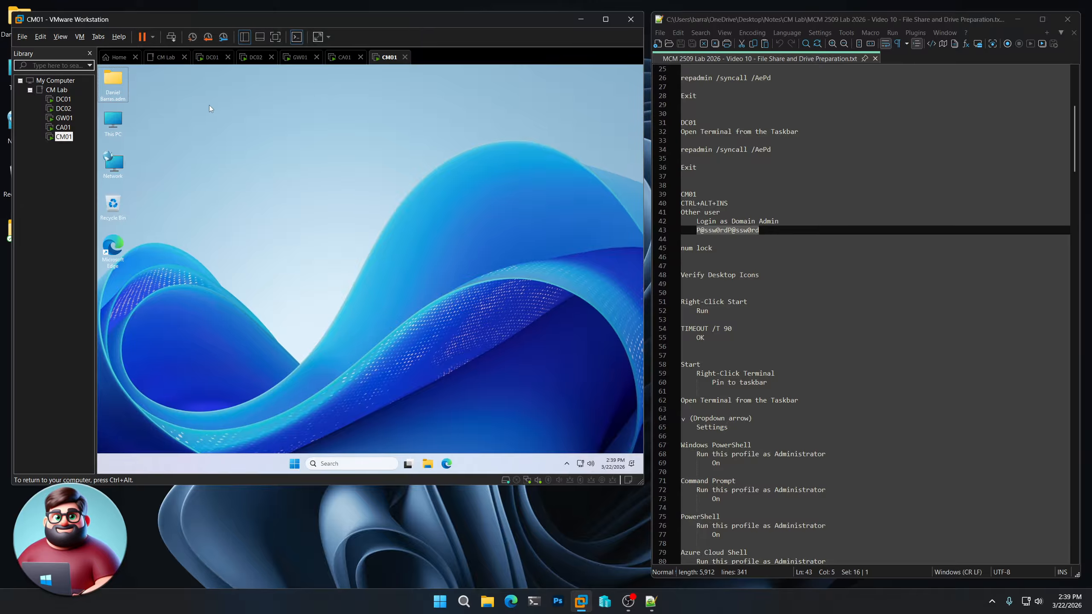
- Run TIMEOUT /T 90 from CM01's Run box and move the countdown window aside
right_click(295, 463)
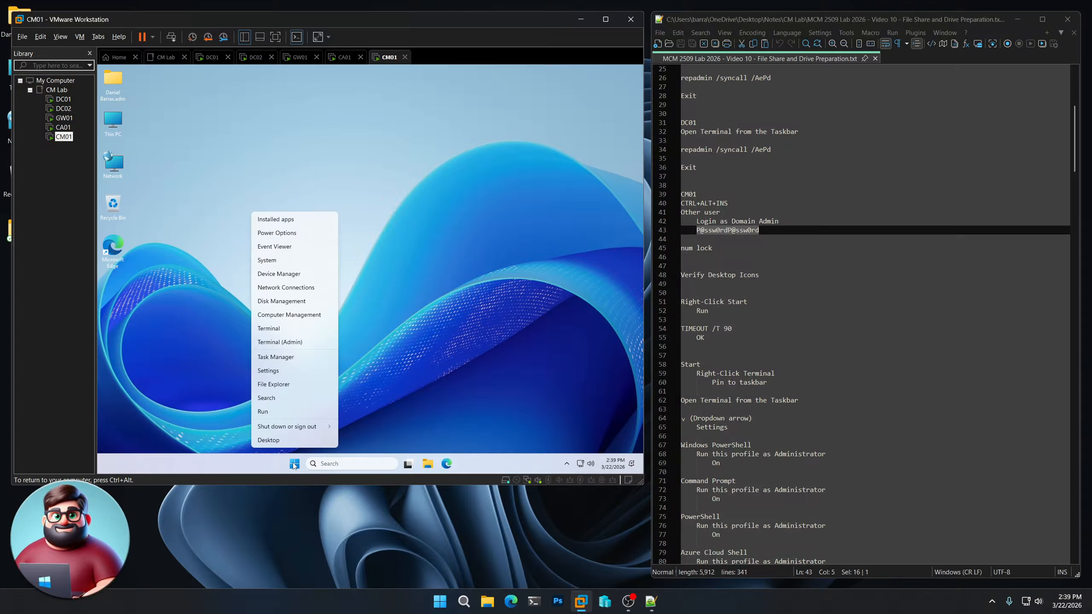
click(264, 413)
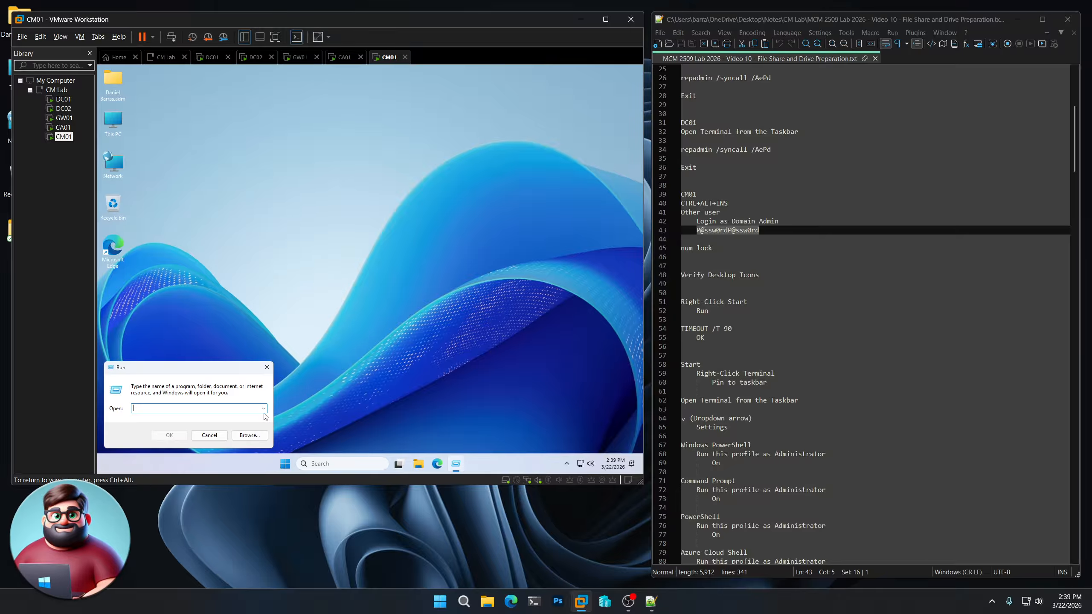
click(204, 369)
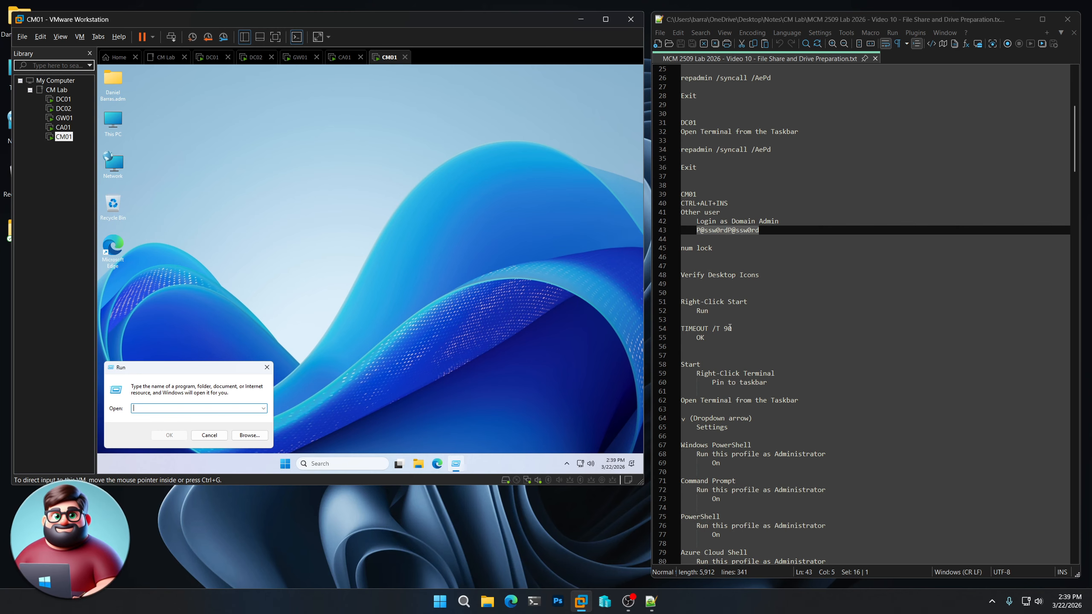
drag(731, 328, 675, 327)
right_click(706, 329)
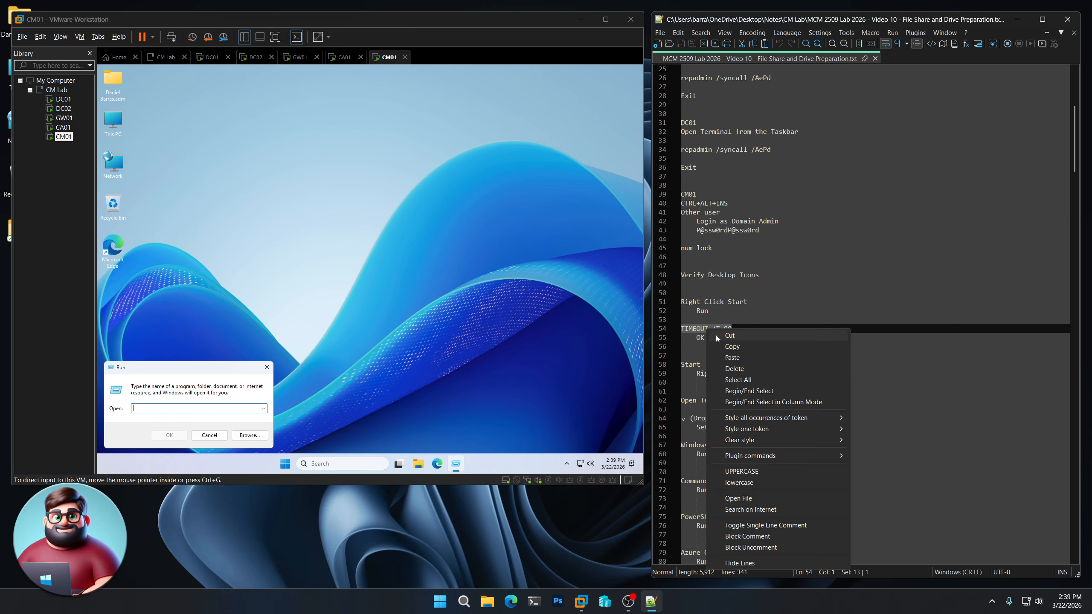
click(769, 347)
click(174, 407)
key(ctrl+v)
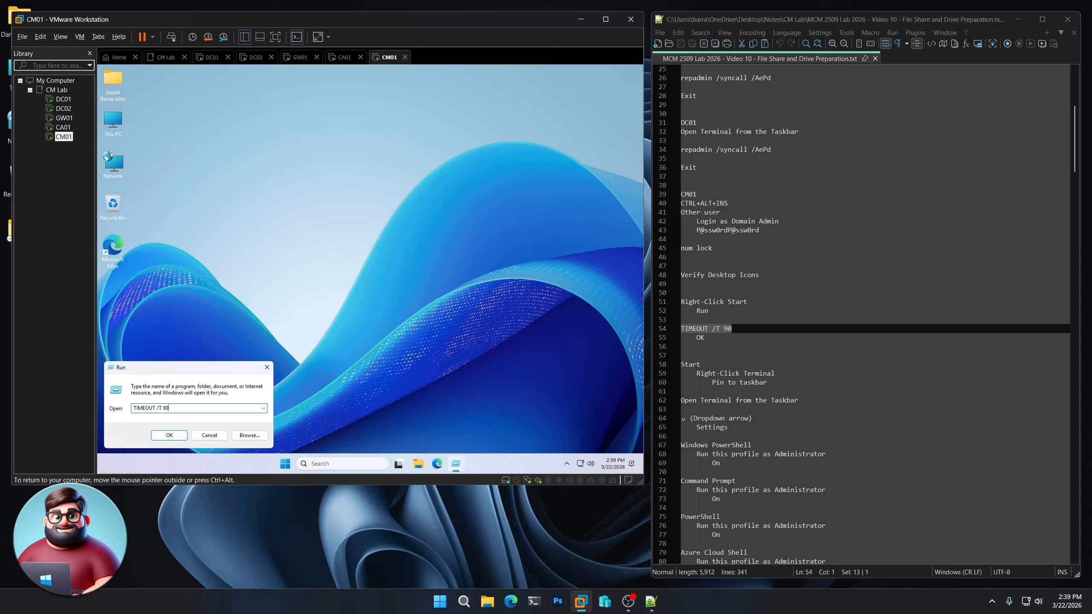
click(169, 434)
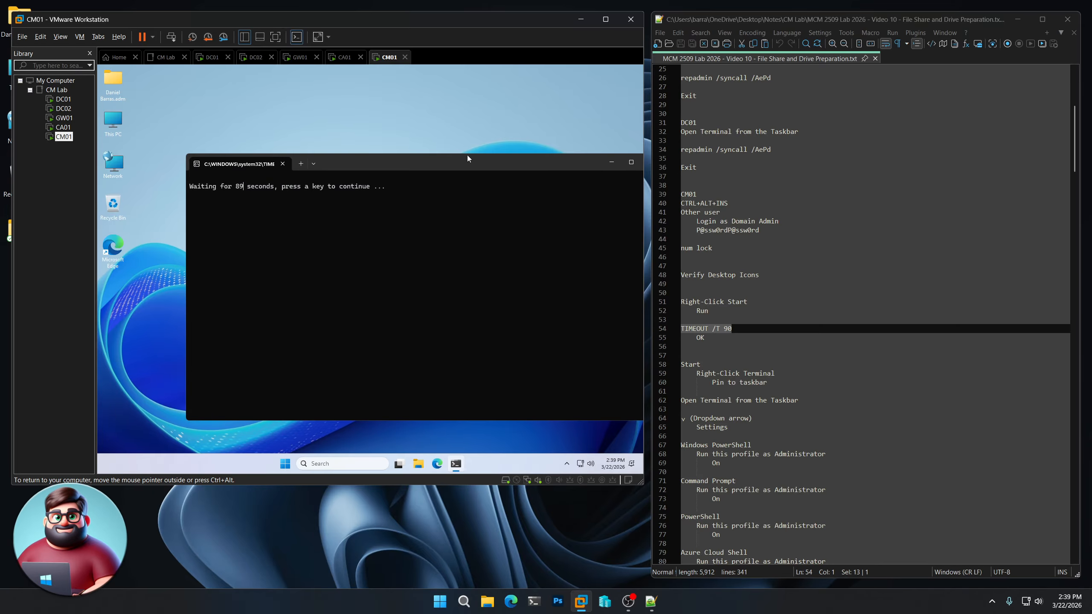
drag(467, 155, 411, 142)
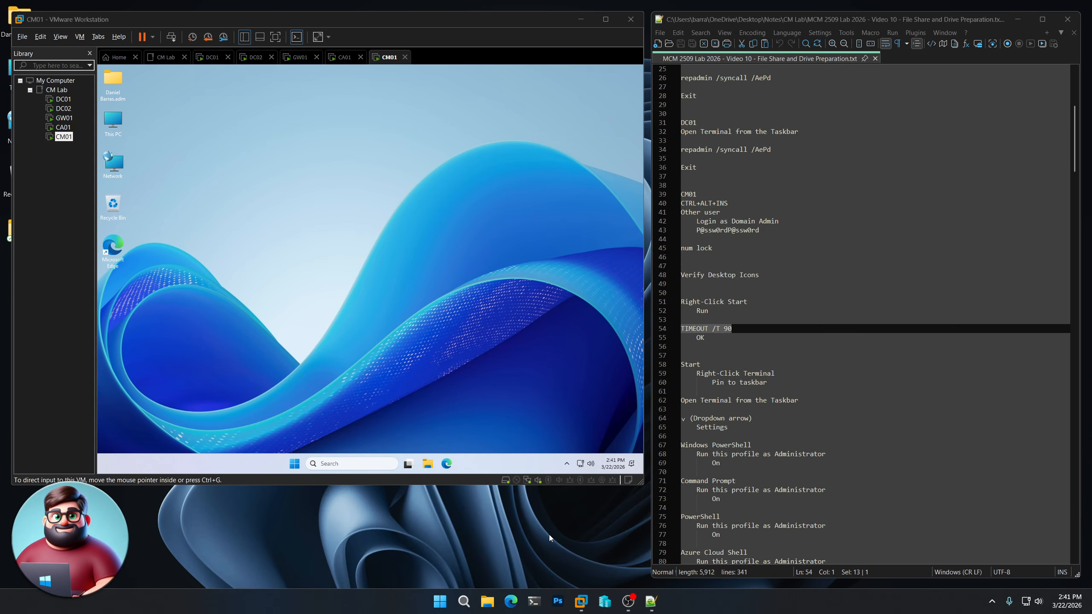
- Pin Terminal to CM01's taskbar from Start and launch it into PowerShell
scroll(860, 314, down, 6)
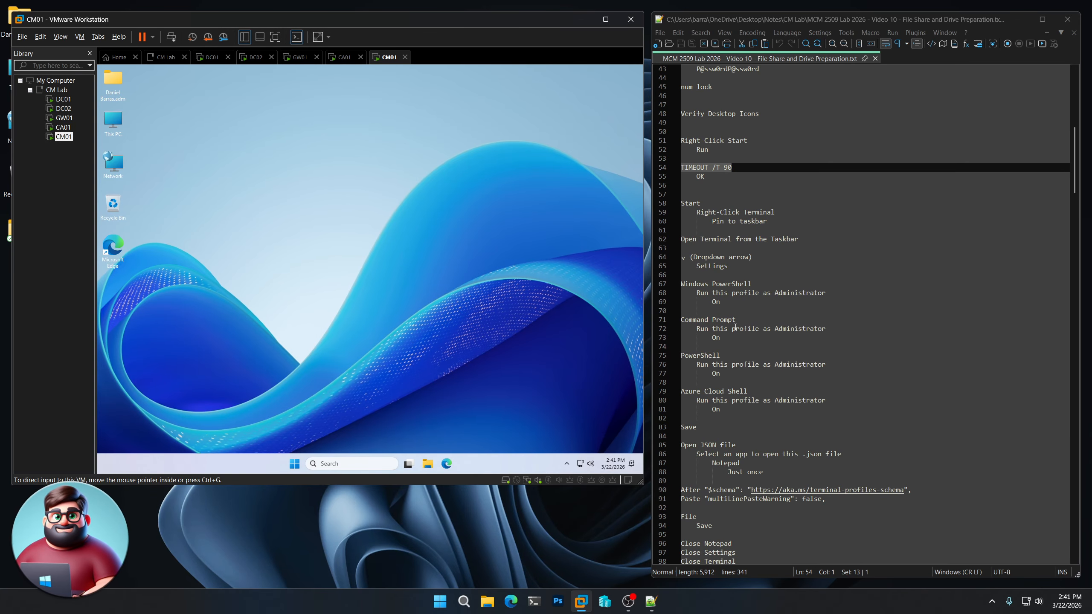
click(295, 463)
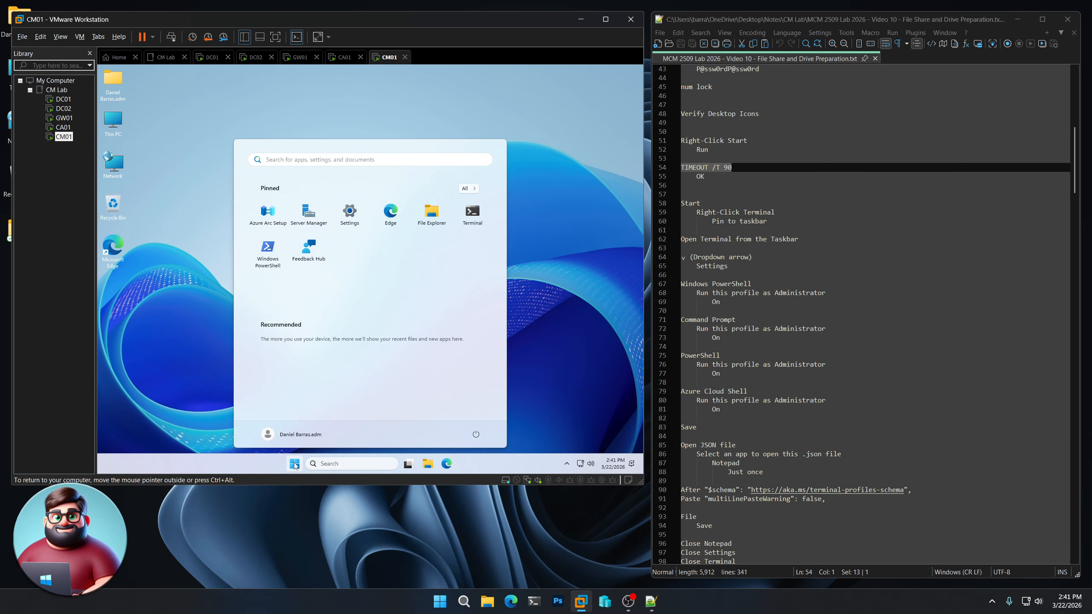
right_click(475, 220)
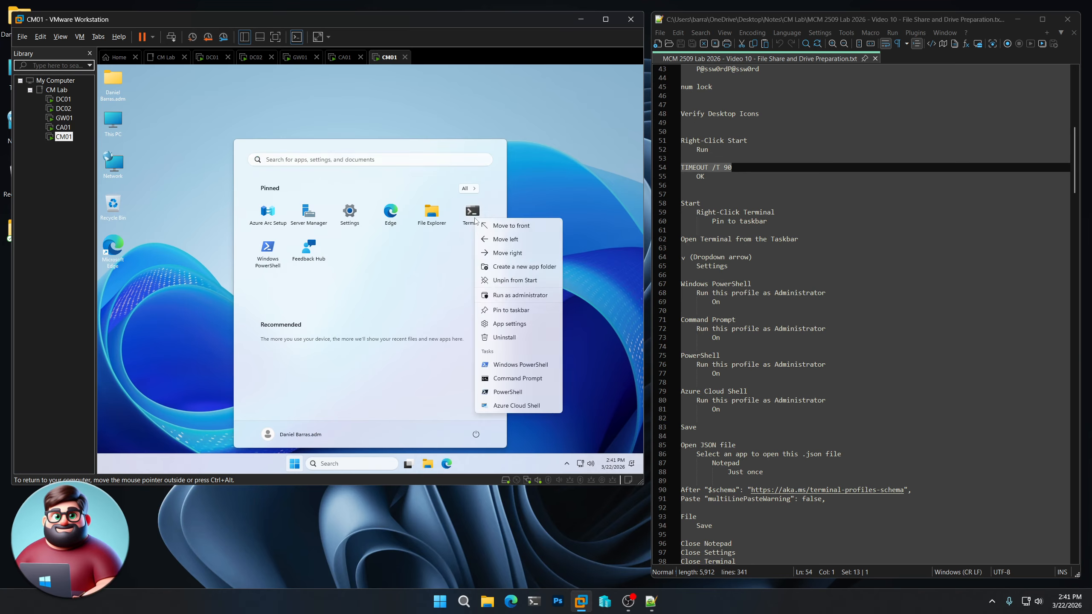
click(496, 310)
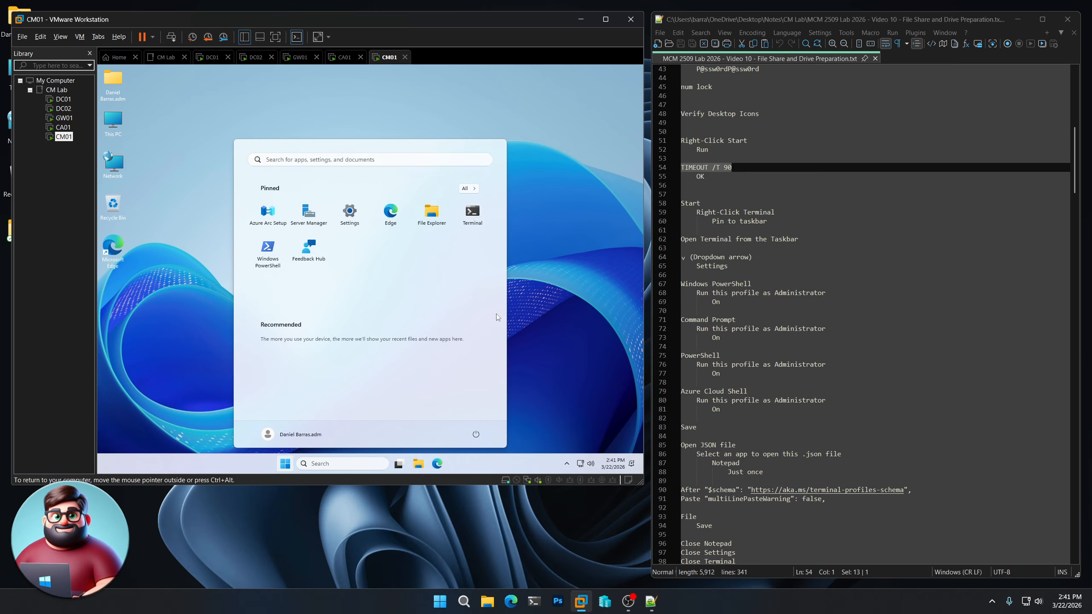
click(456, 463)
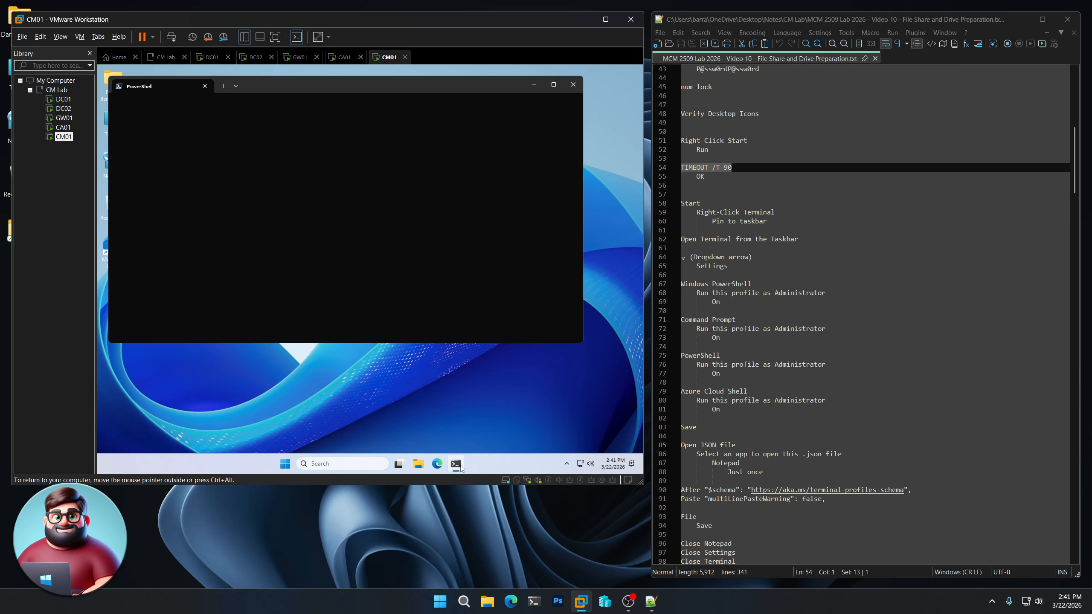
click(238, 86)
- Enable Run as Administrator for Windows PowerShell, Command Prompt and Azure Cloud Shell profiles, and save
click(270, 163)
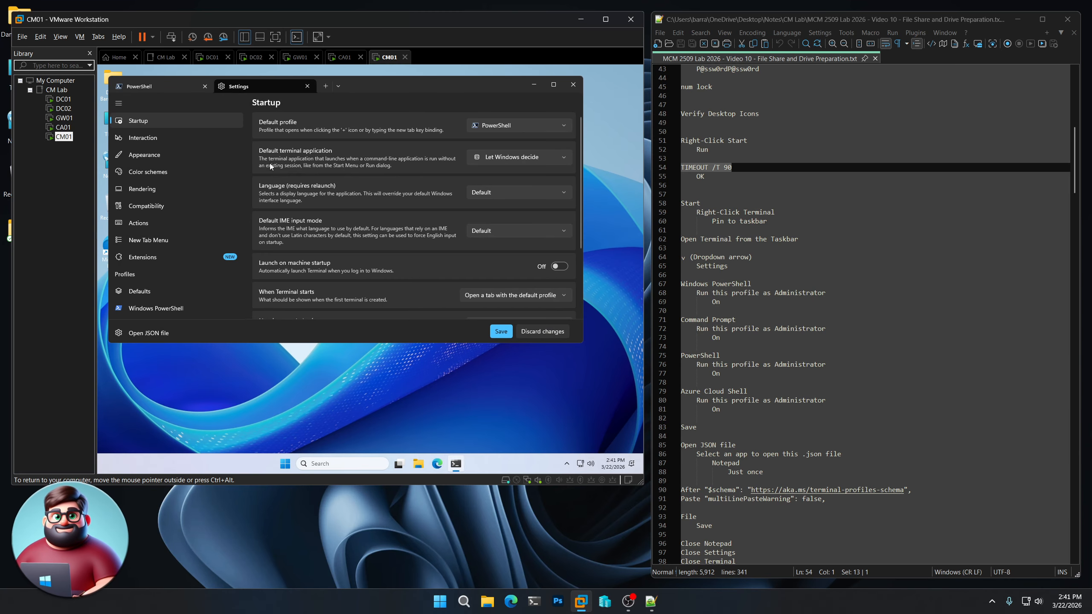
scroll(208, 265, down, 3)
click(178, 243)
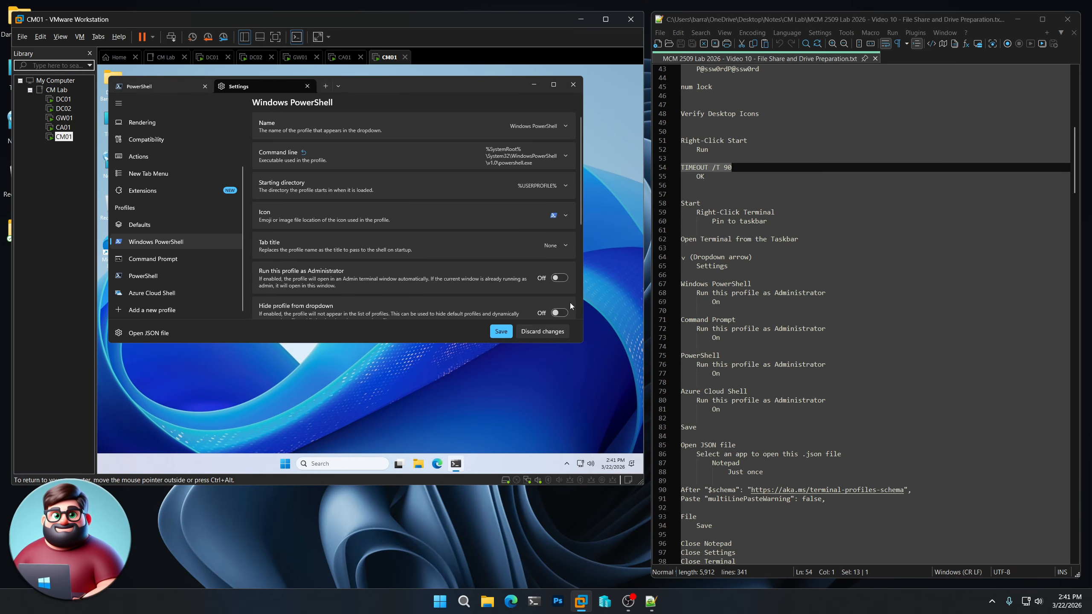
click(561, 278)
click(153, 259)
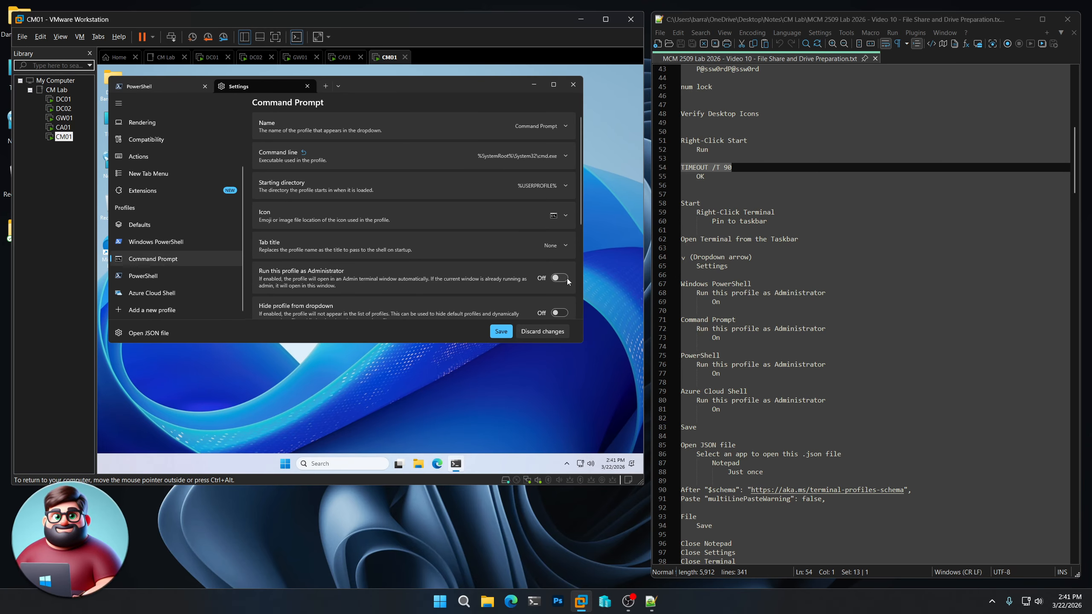
click(560, 278)
click(143, 276)
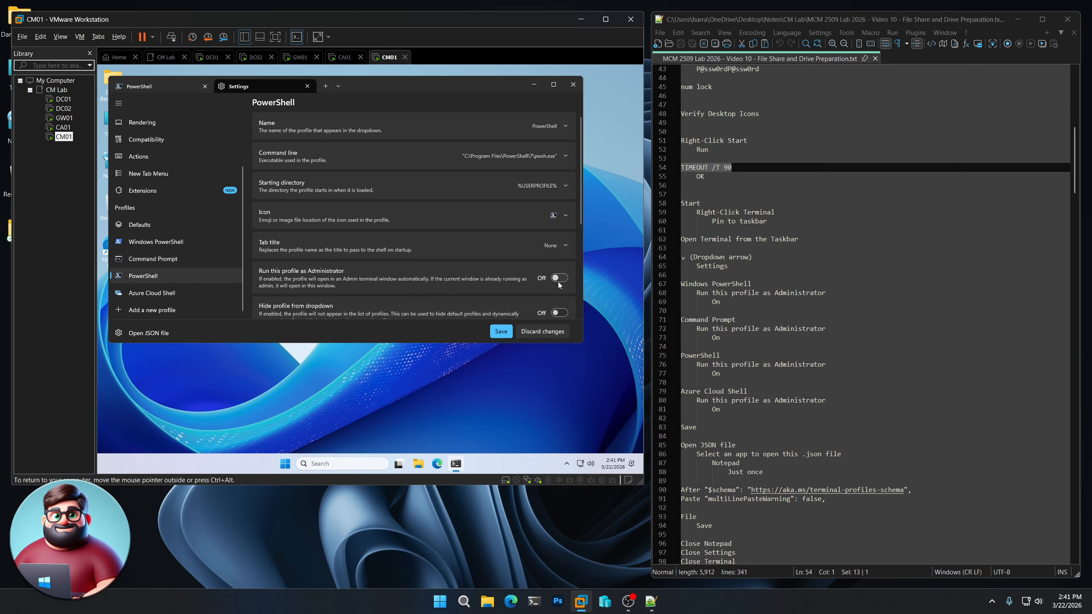
click(189, 293)
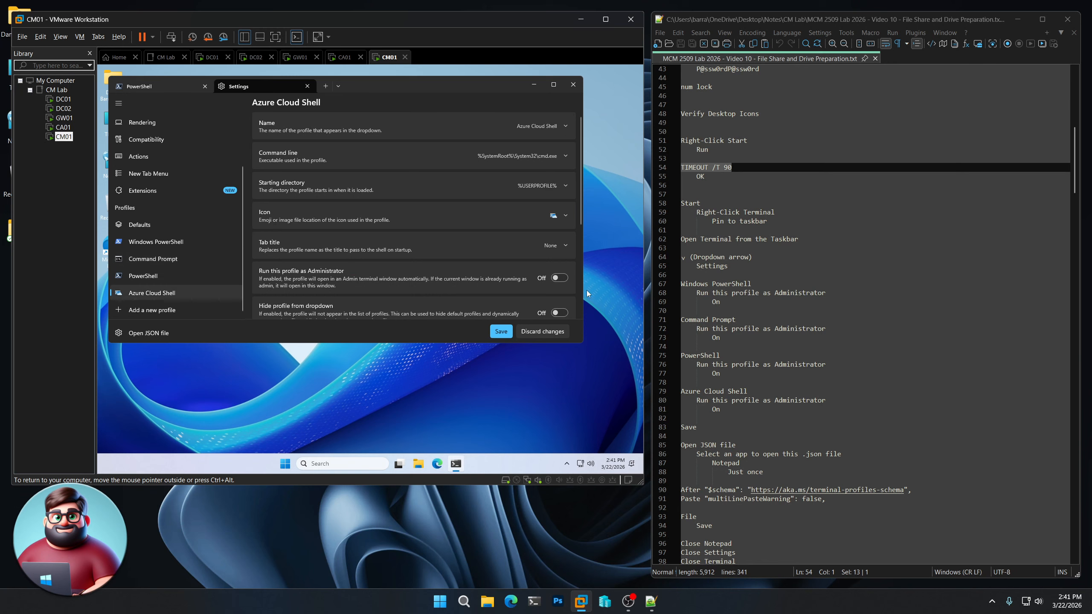
click(564, 278)
click(501, 332)
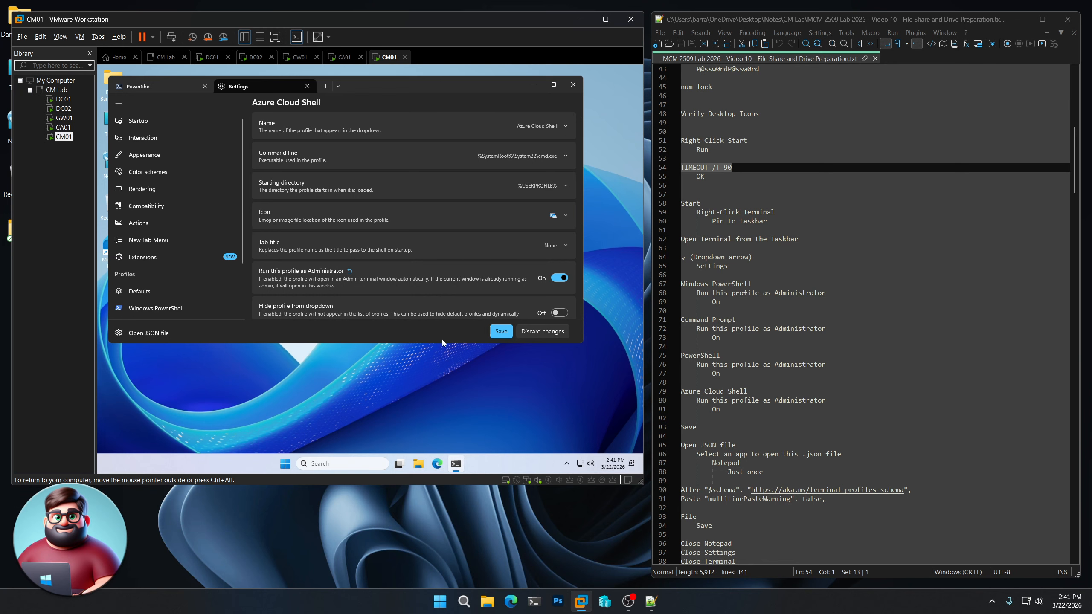
click(148, 333)
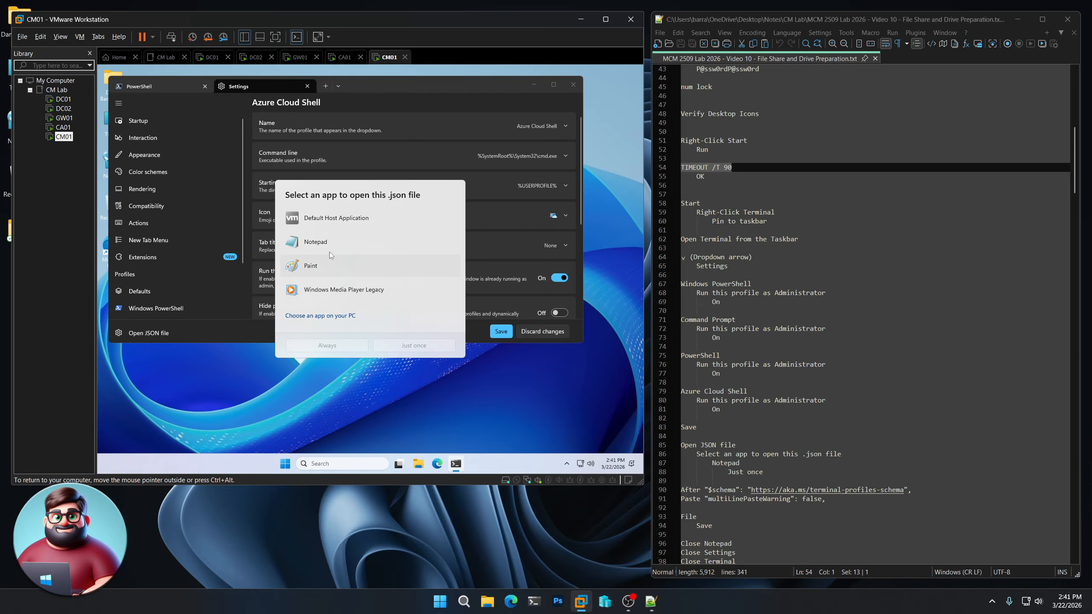
- Open settings.json in Notepad just once and copy the multiLinePasteWarning line from the notes
click(329, 243)
click(440, 346)
scroll(878, 419, down, 5)
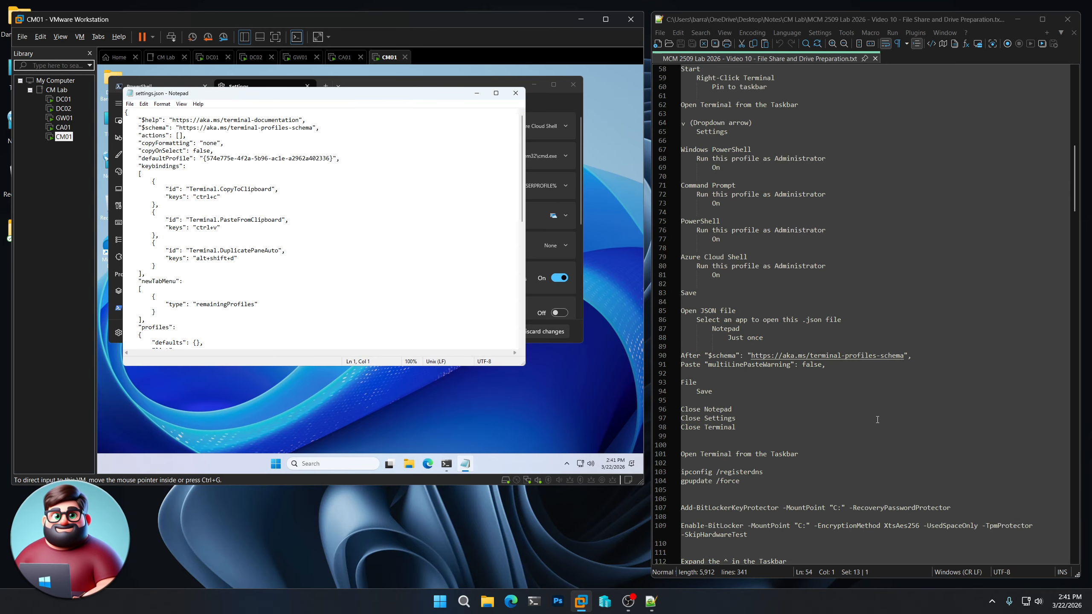
scroll(877, 419, down, 2)
drag(826, 310, 706, 312)
right_click(706, 313)
click(716, 331)
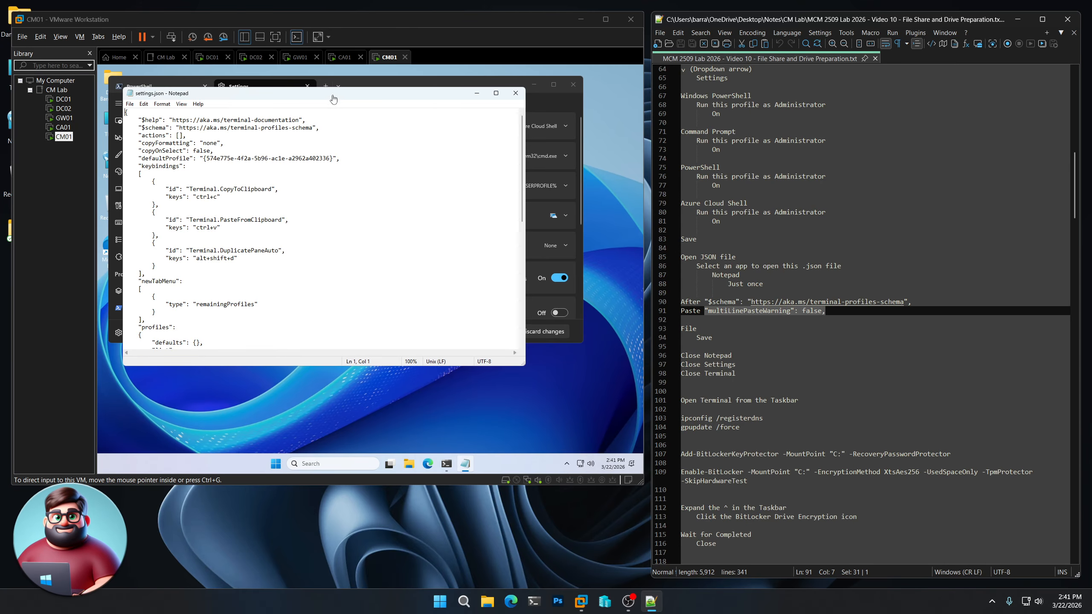
- Insert "multiLinePasteWarning": false after $schema, save settings.json, and close Notepad and Settings
click(333, 99)
key(Return)
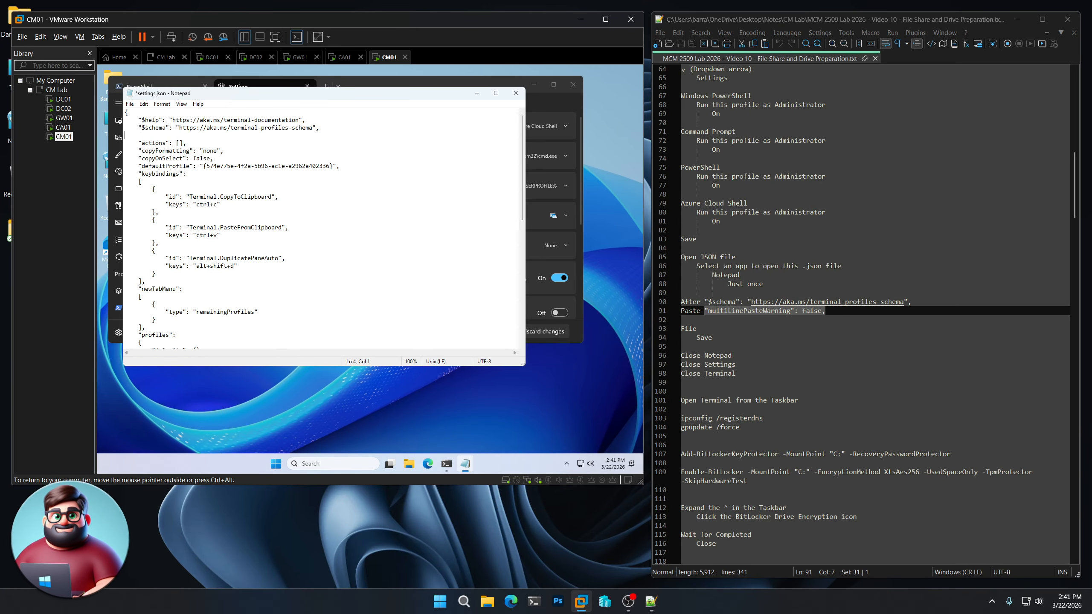
key(ctrl+v)
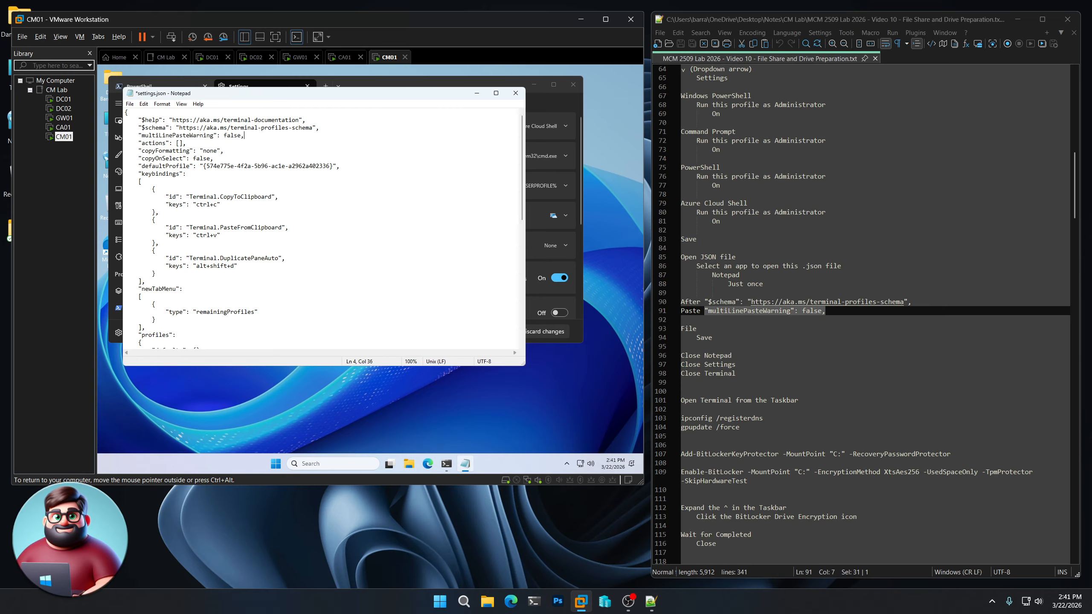
click(129, 104)
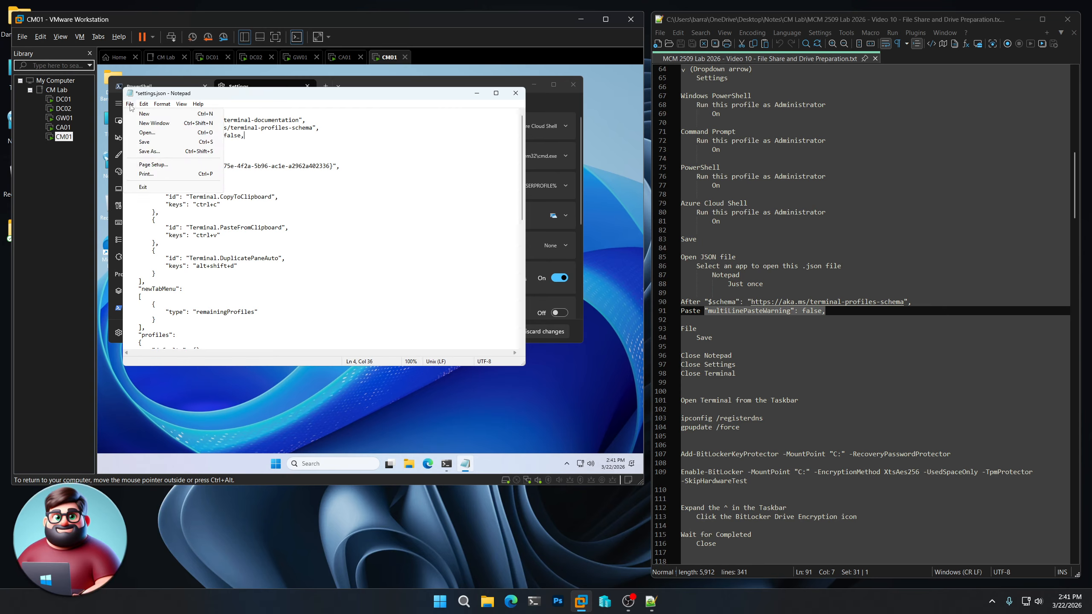
click(145, 143)
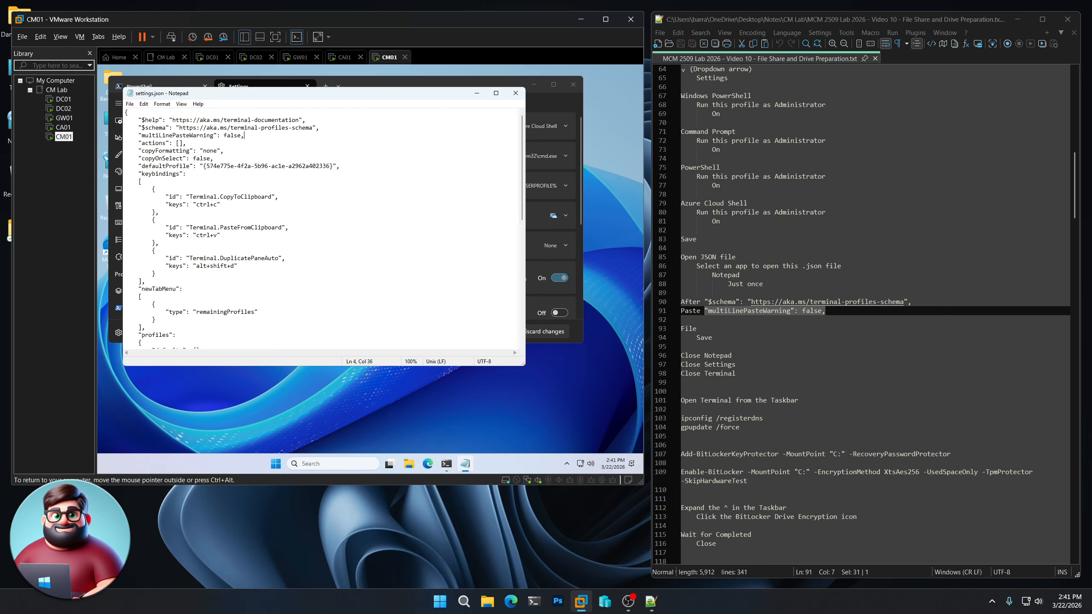
click(515, 93)
click(308, 86)
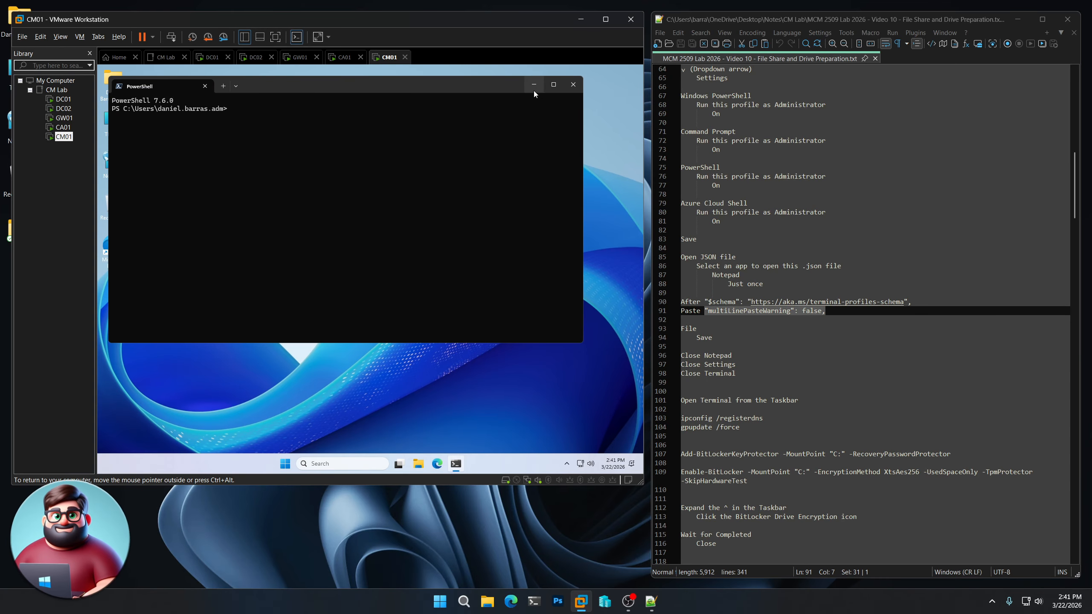
- Run ipconfig /registerdns and gpupdate /force in a new Administrator PowerShell on CM01
click(572, 86)
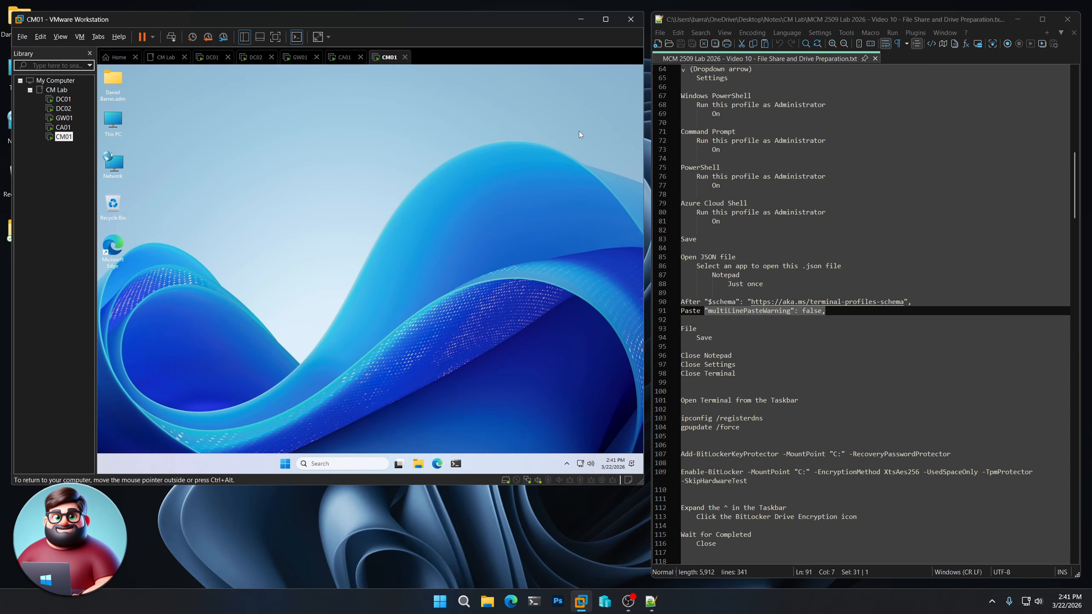
click(456, 463)
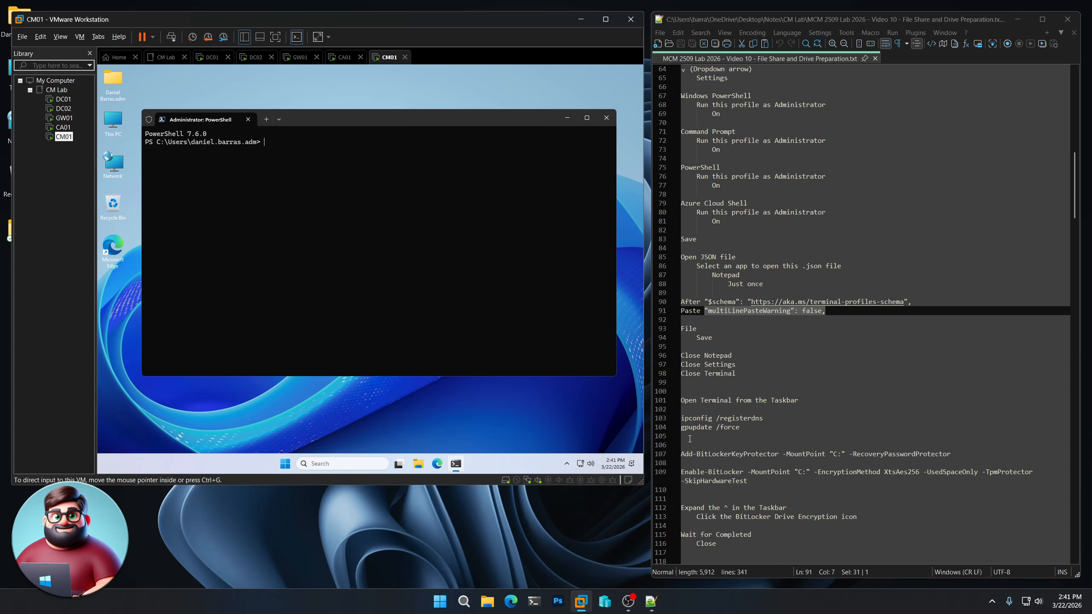
drag(687, 437, 681, 419)
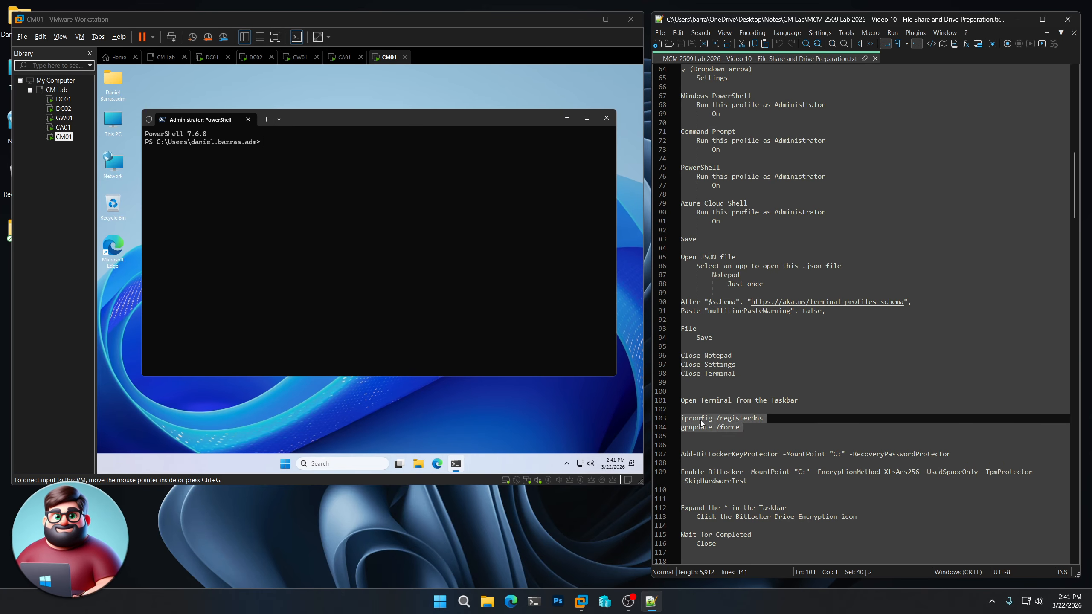
right_click(700, 419)
click(723, 194)
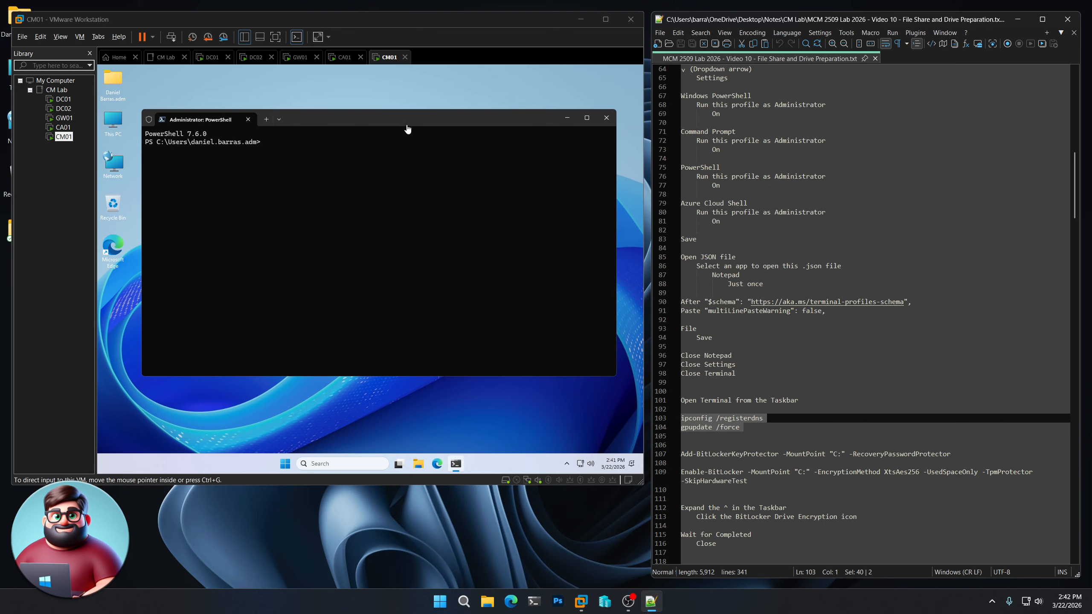
click(407, 129)
right_click(390, 217)
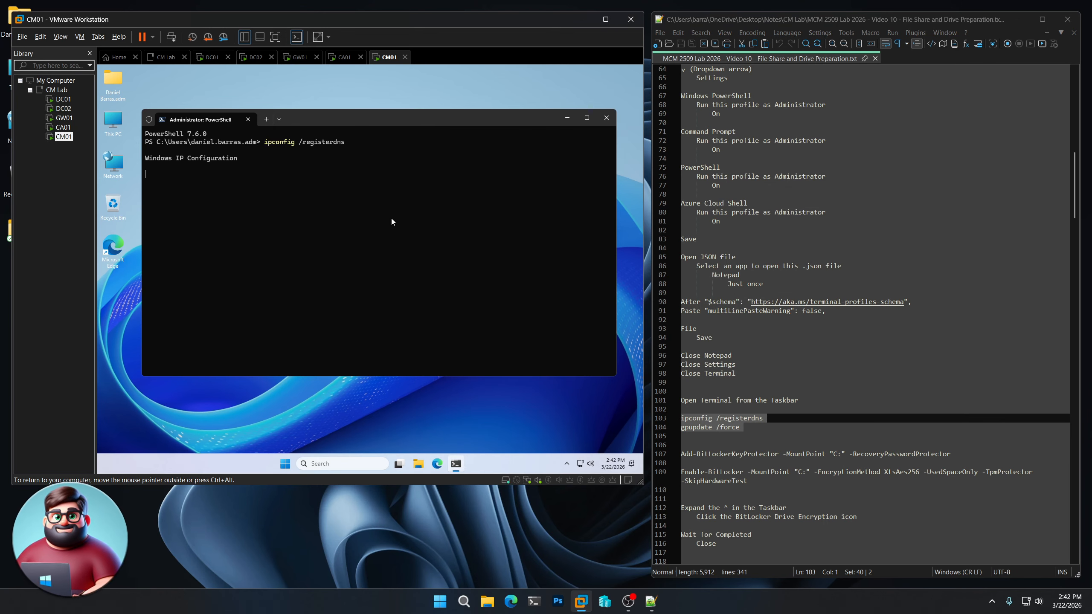
scroll(791, 308, down, 8)
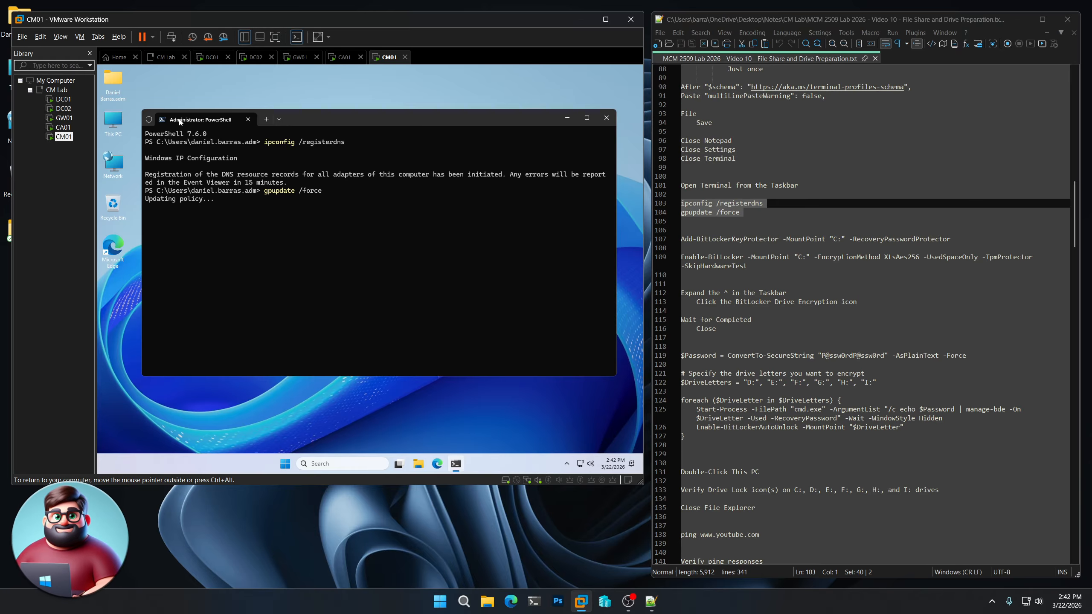
- Check CM01's drives in This PC, then select the C: BitLocker commands in the notes
double_click(114, 122)
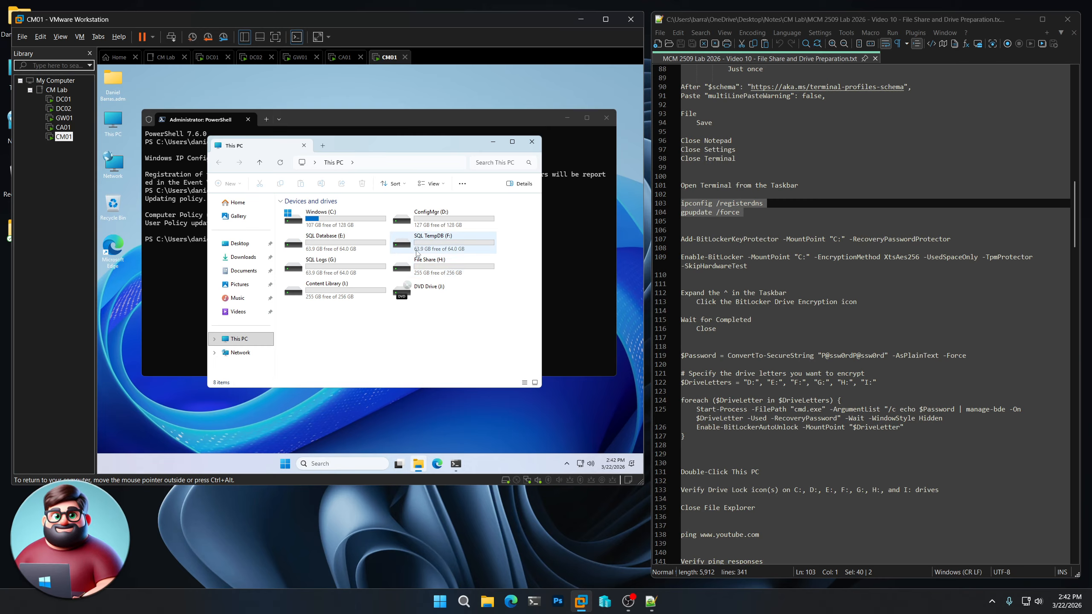
click(532, 142)
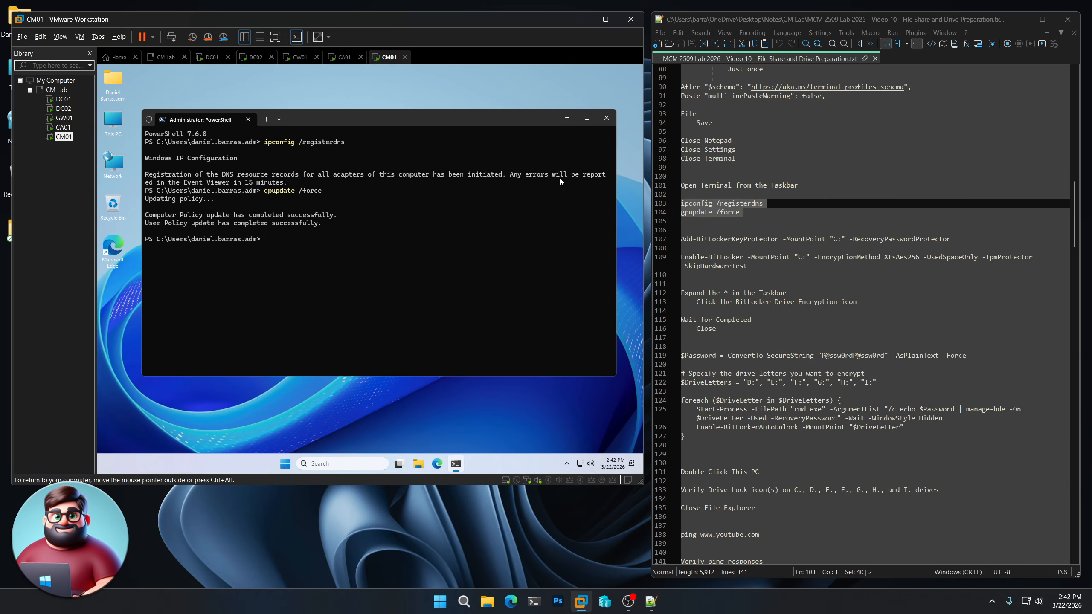
drag(687, 276, 672, 248)
- Run Add-BitLockerKeyProtector and Enable-BitLocker for C:, watching encryption progress from the tray icon
right_click(716, 260)
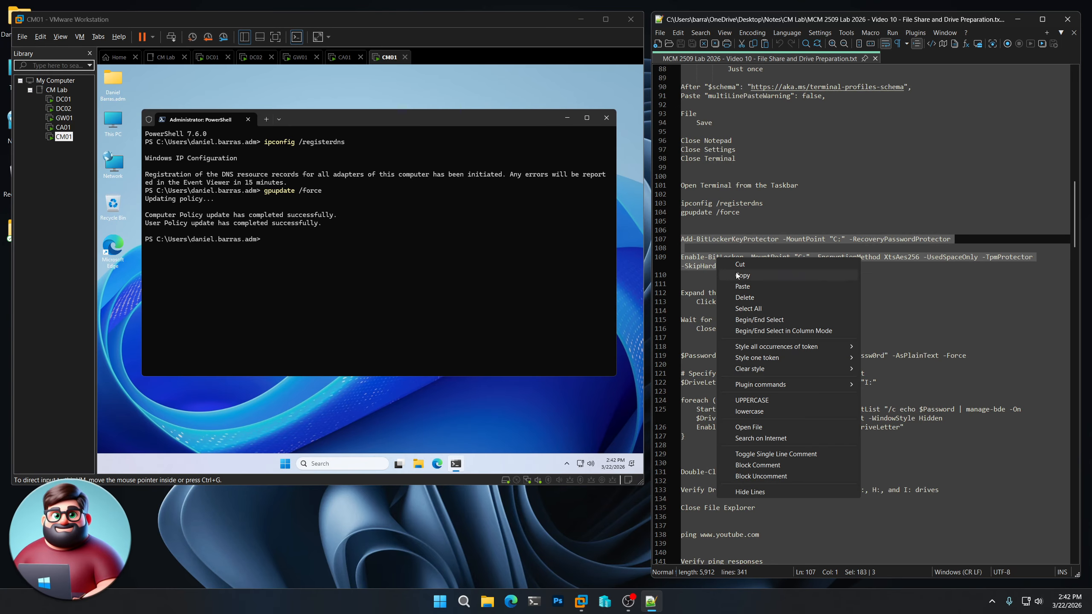
click(737, 275)
click(359, 128)
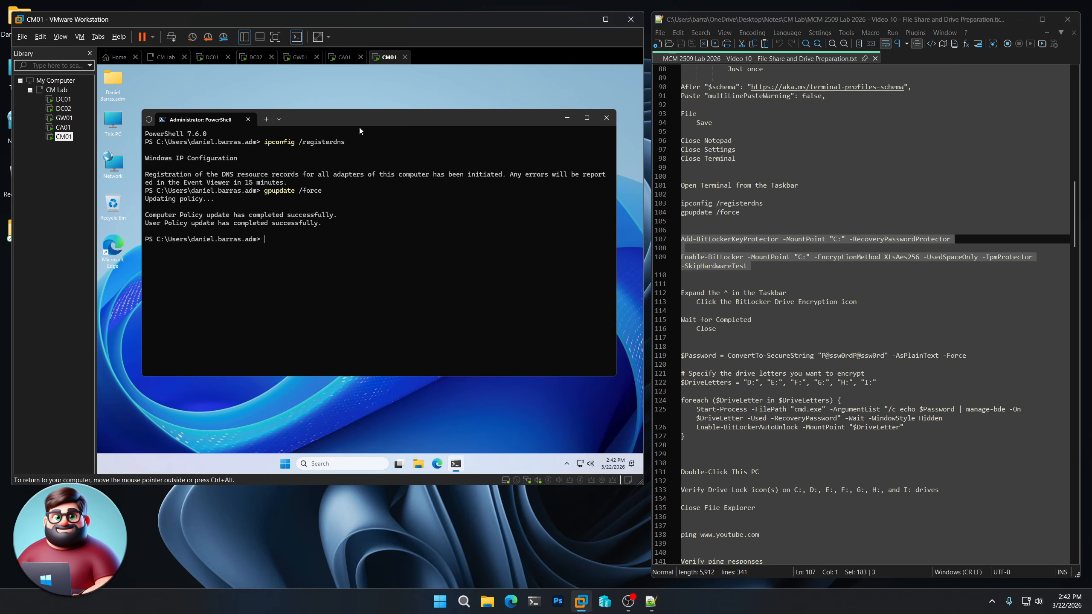
right_click(339, 256)
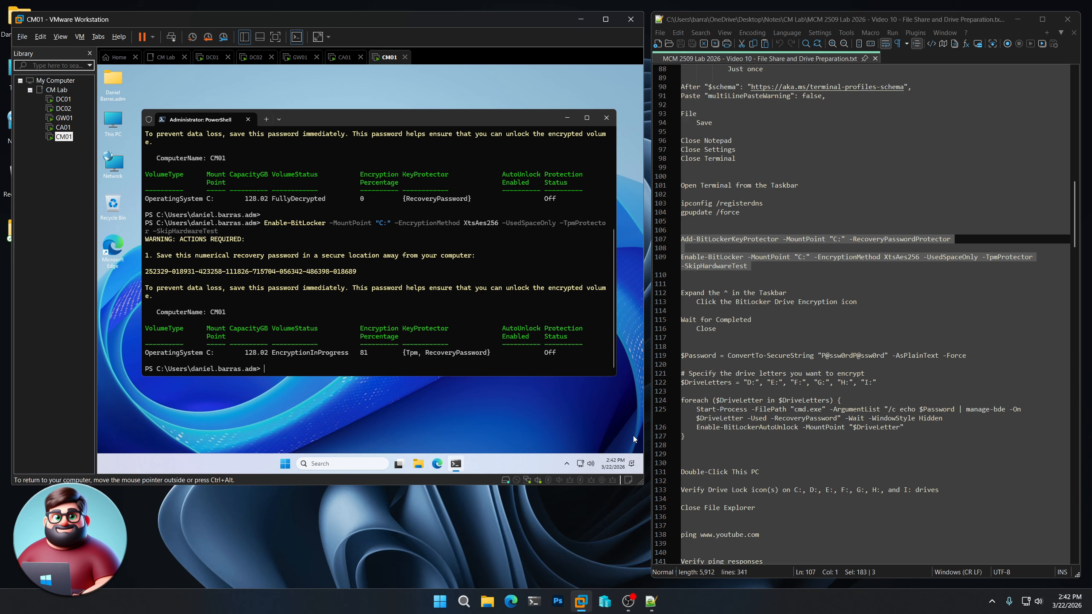
click(566, 464)
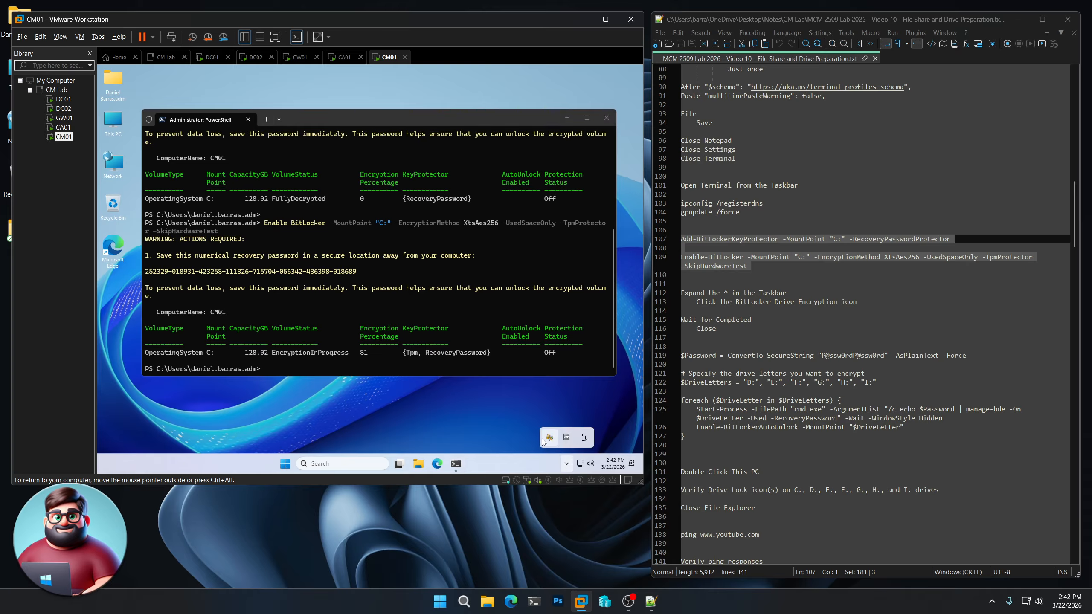
click(549, 438)
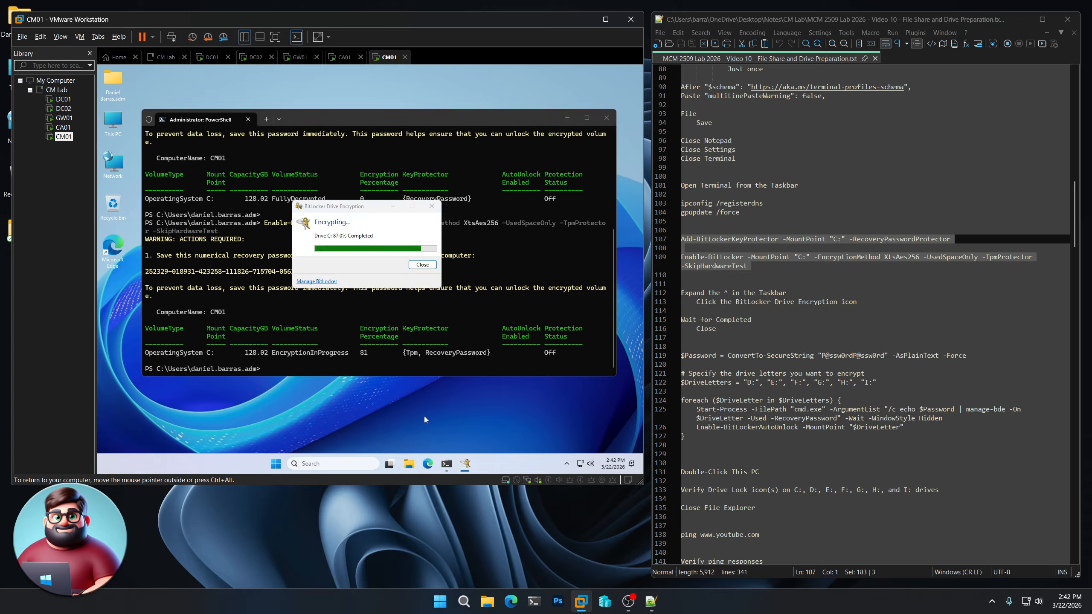
scroll(729, 331, down, 3)
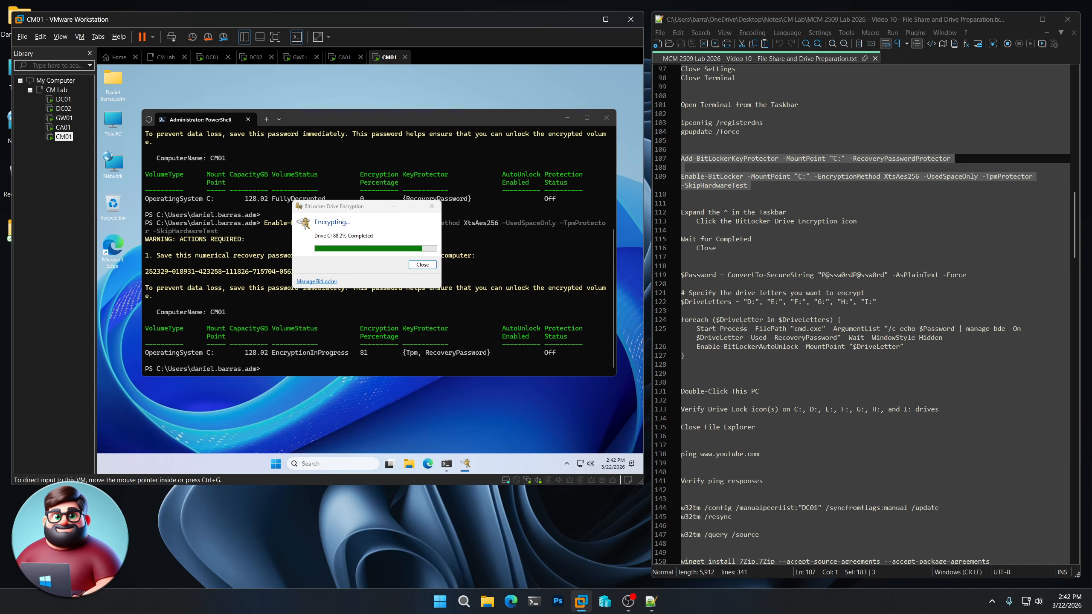
- Copy the data-drive encryption script from the notes and refocus the VM
drag(684, 367, 672, 275)
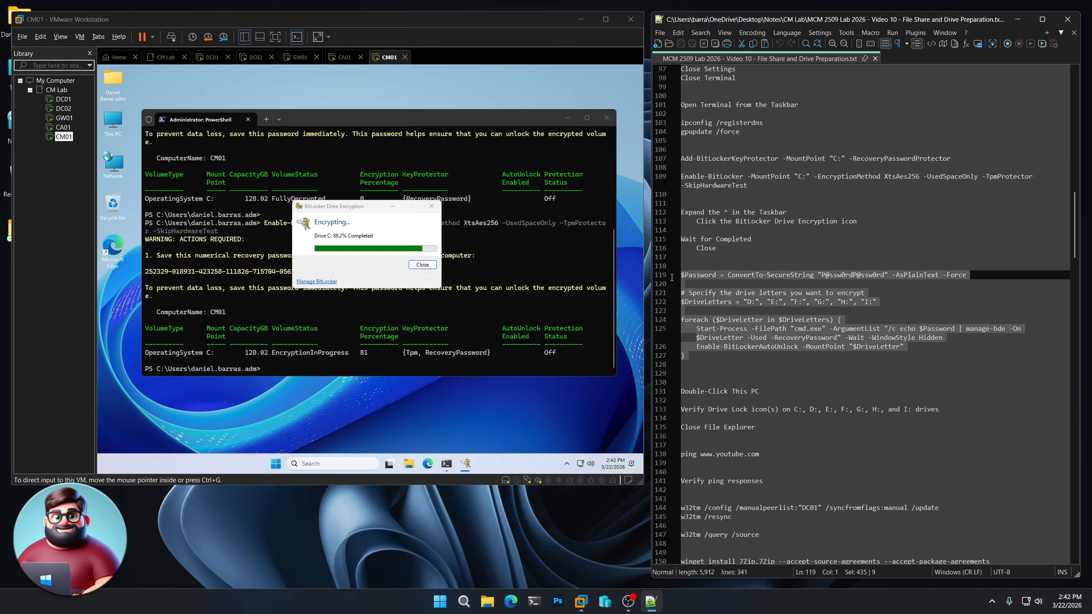
right_click(736, 296)
click(765, 317)
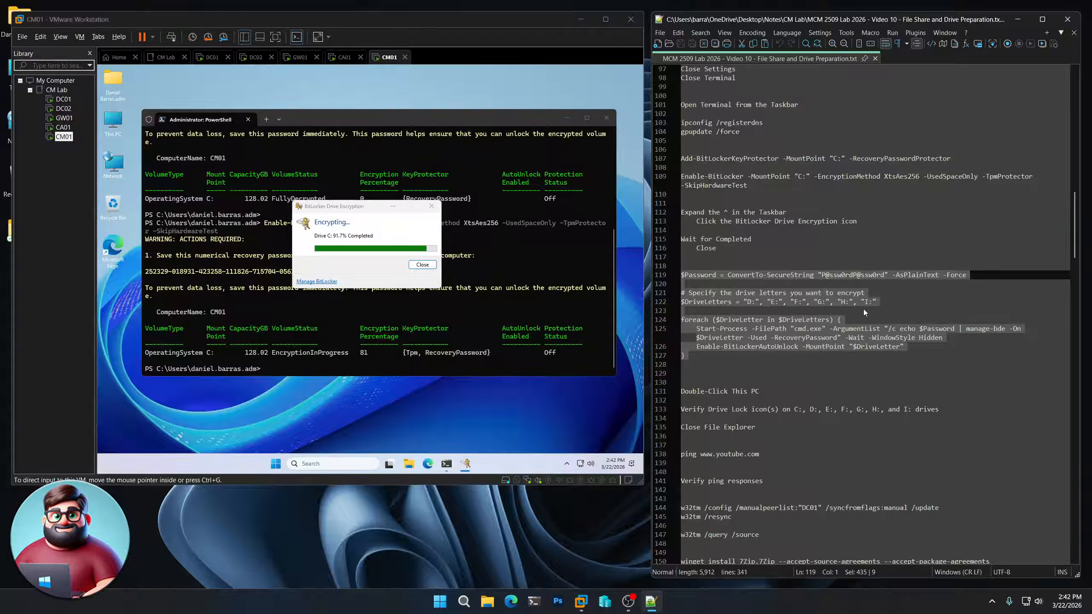
click(358, 212)
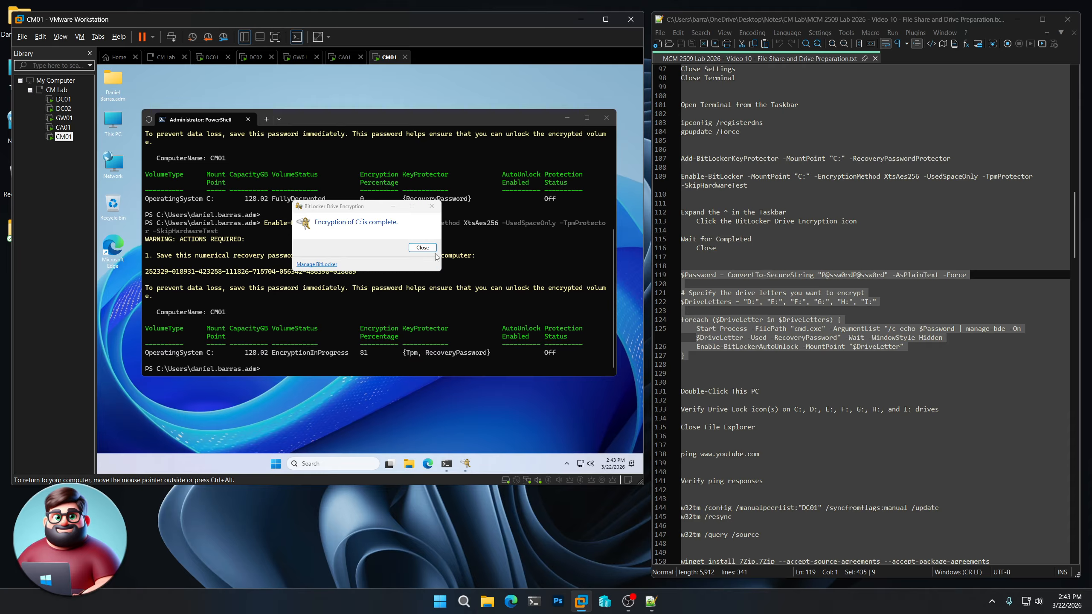
- Start BitLocker encryption on data drives D: through I: and confirm lock icons in This PC
click(422, 250)
right_click(351, 324)
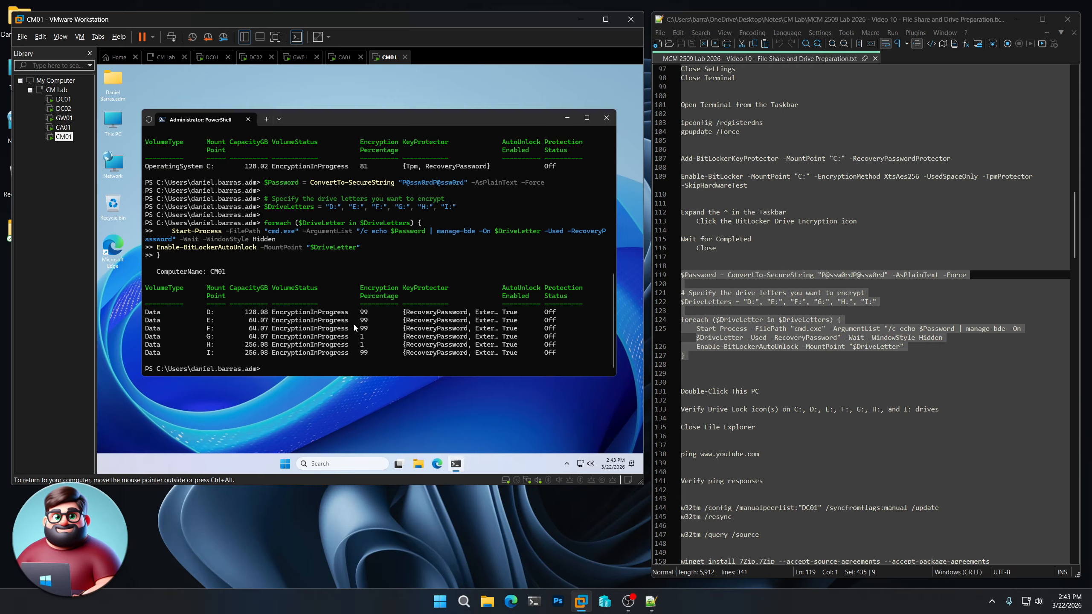
double_click(113, 123)
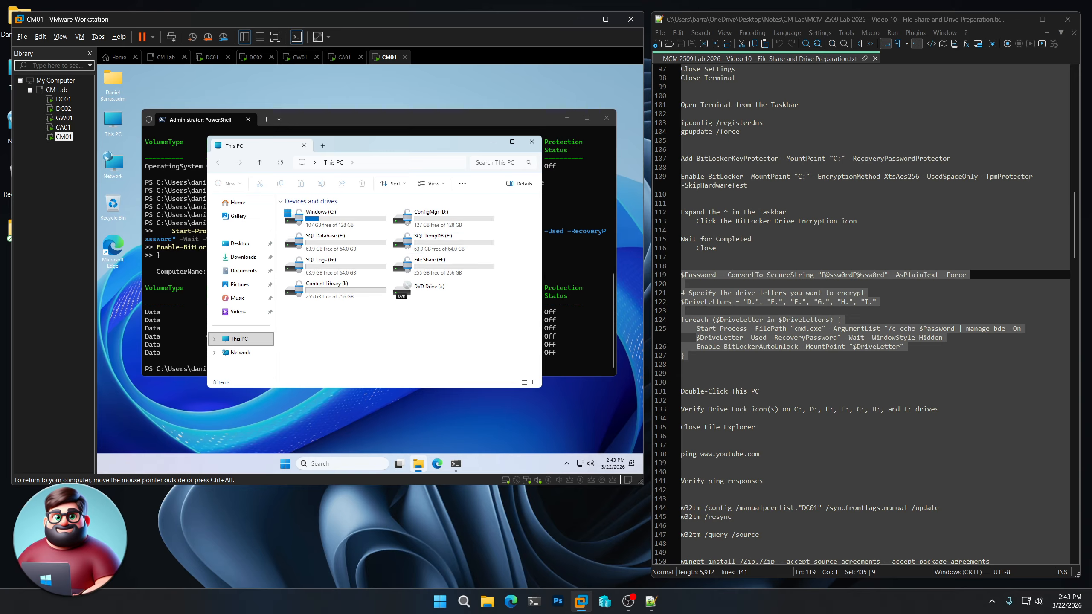
click(531, 142)
scroll(771, 413, down, 4)
scroll(770, 412, down, 3)
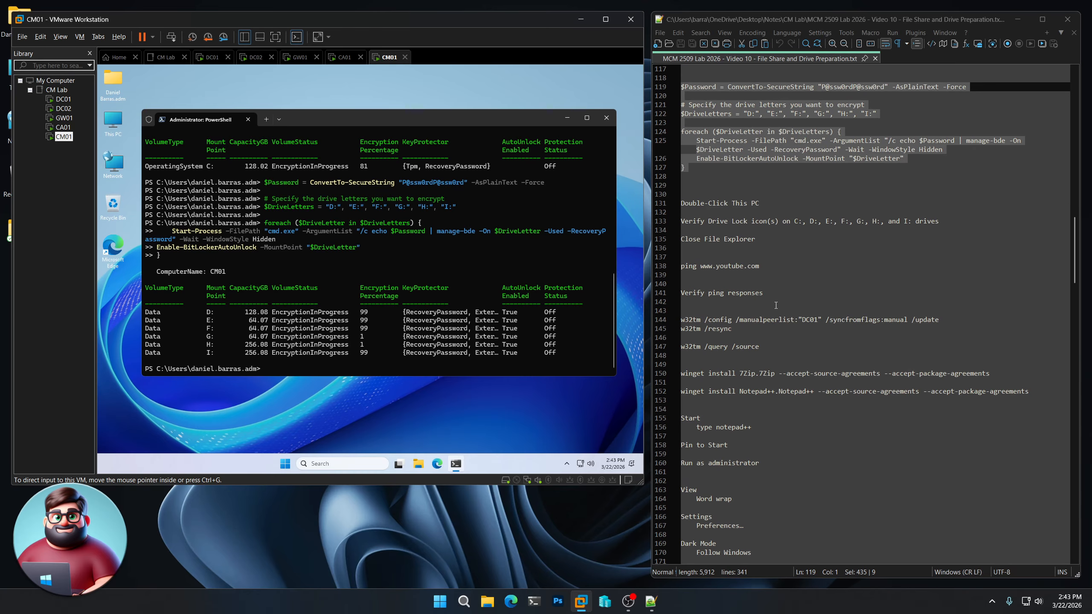
drag(759, 267, 689, 270)
right_click(689, 270)
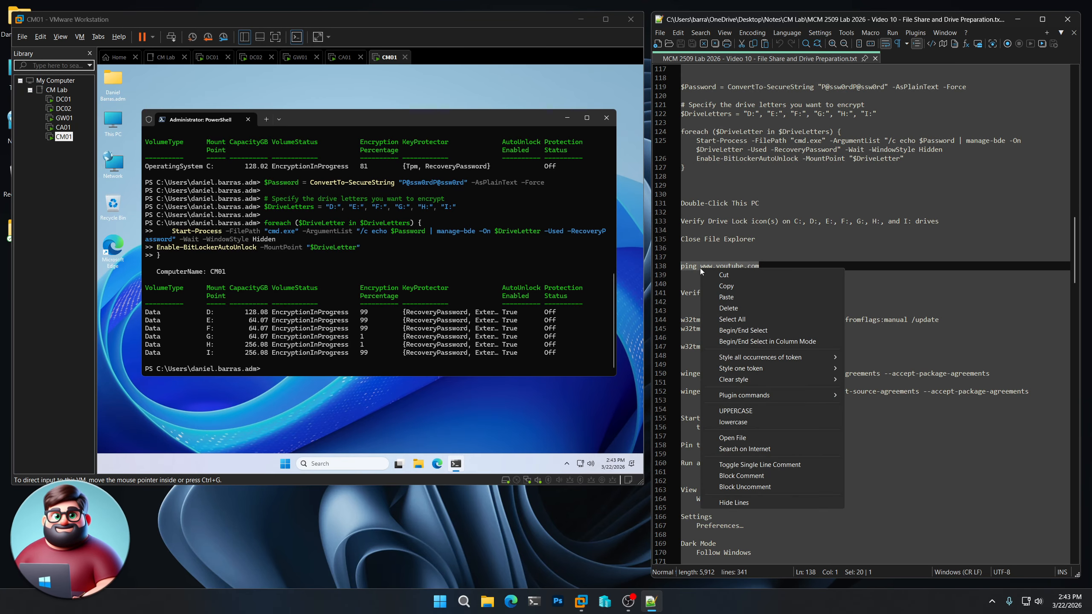
click(709, 287)
click(432, 218)
right_click(433, 217)
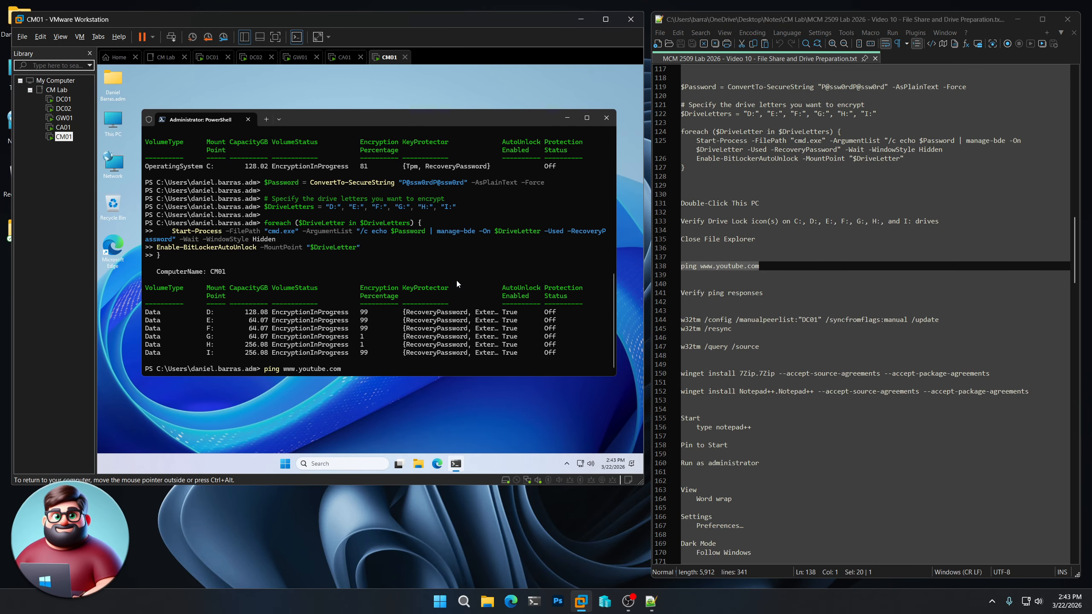
key(Return)
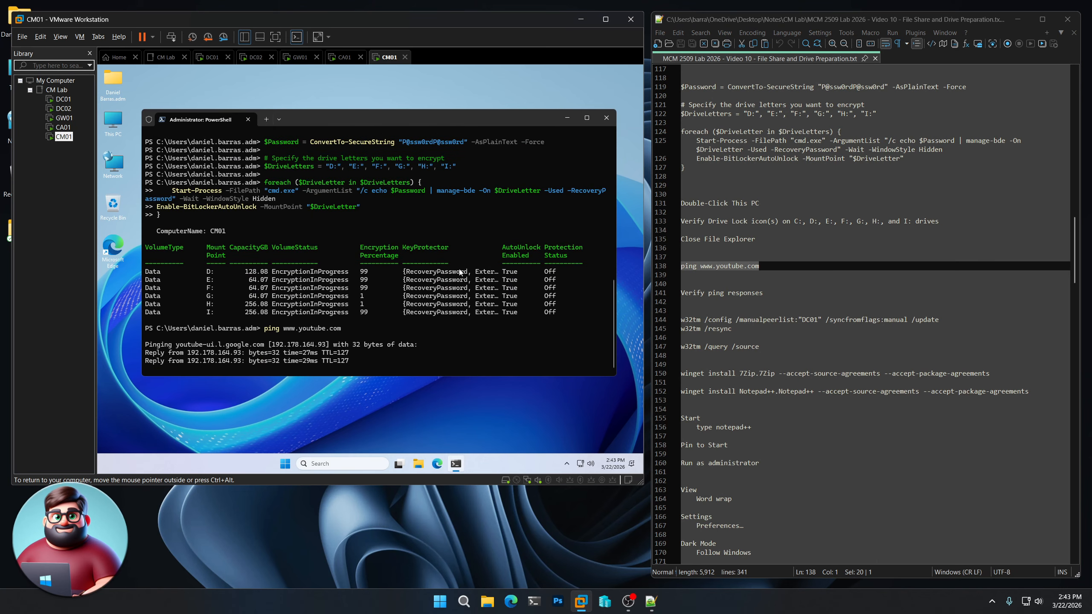
- Run the w32tm commands so CM01 syncs its time from DC01
drag(685, 356, 679, 320)
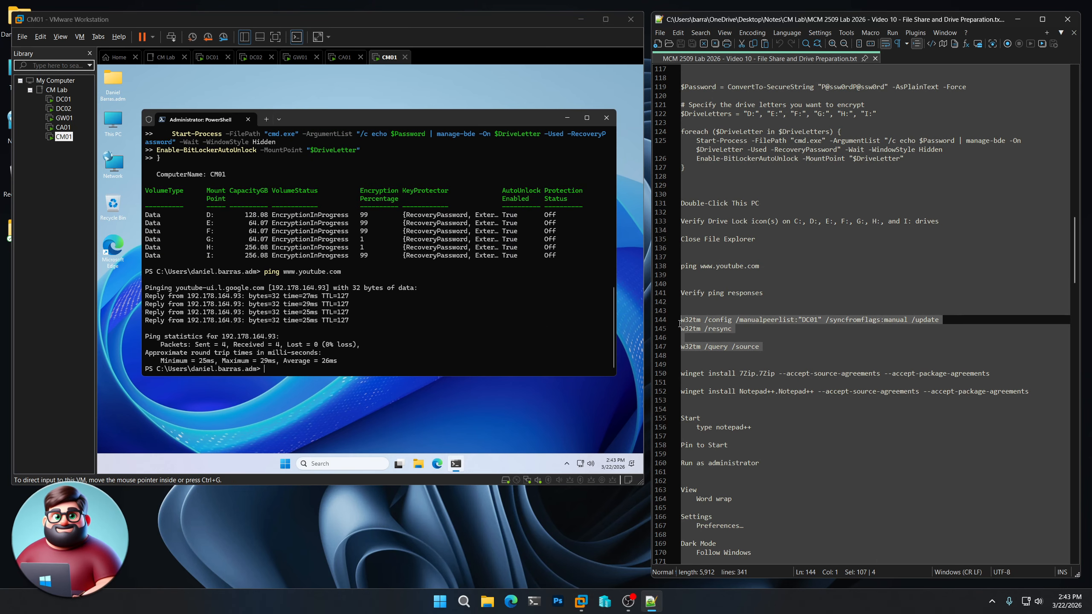
right_click(704, 324)
click(734, 342)
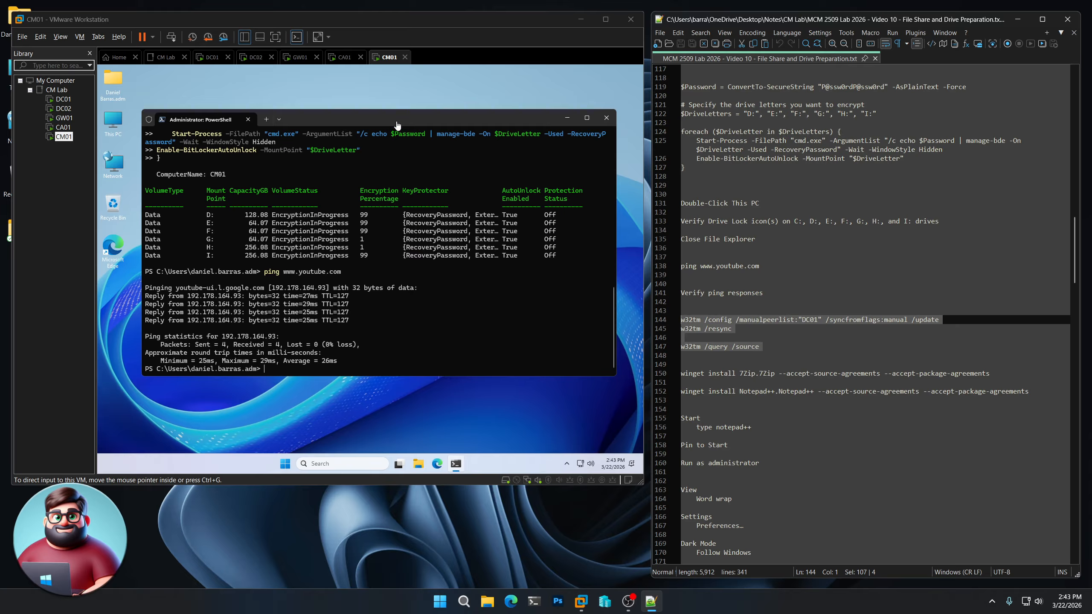
right_click(414, 291)
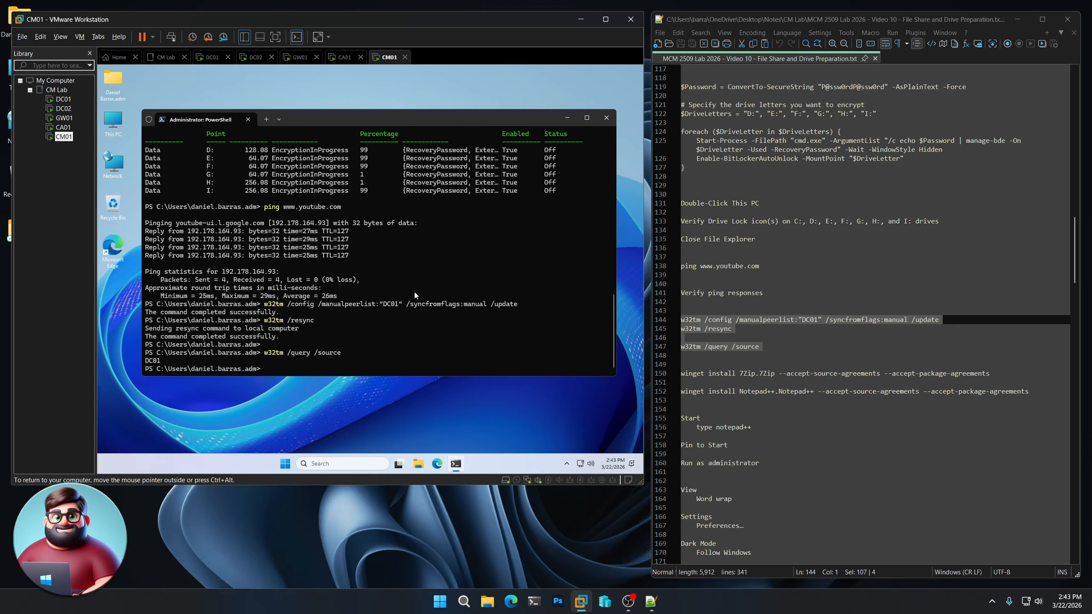
scroll(740, 307, down, 3)
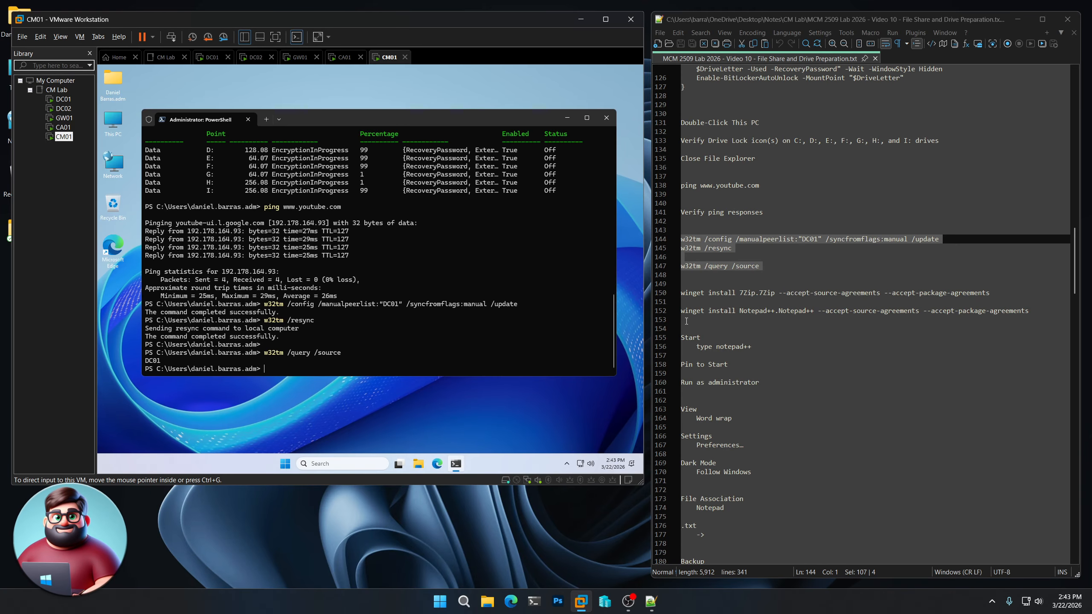
drag(684, 321, 676, 296)
- Install 7-Zip and Notepad++ on CM01 by running the two winget install commands in PowerShell
right_click(730, 316)
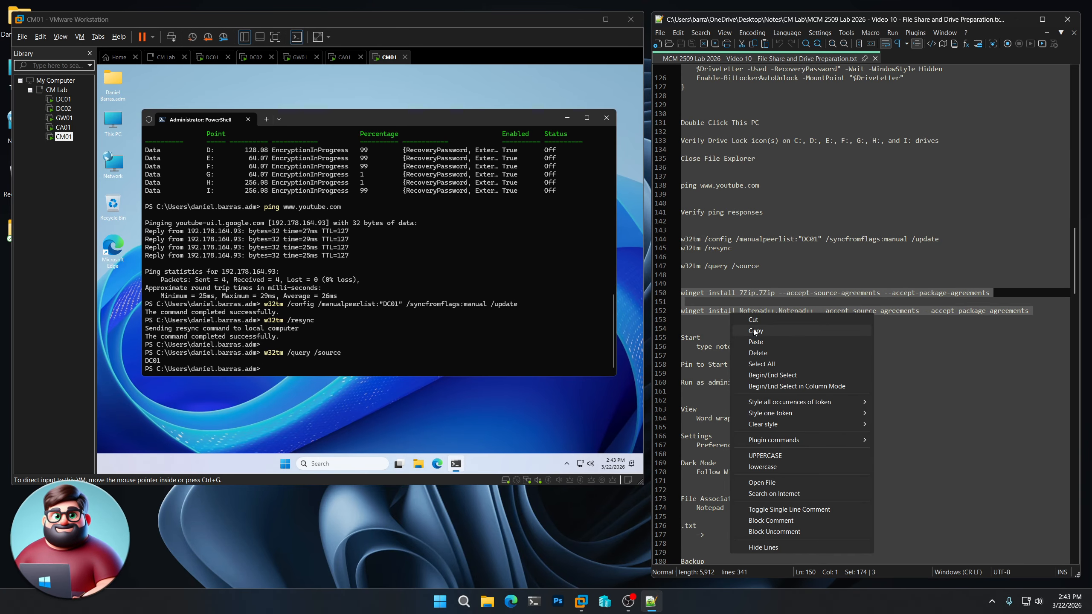
click(774, 331)
click(368, 122)
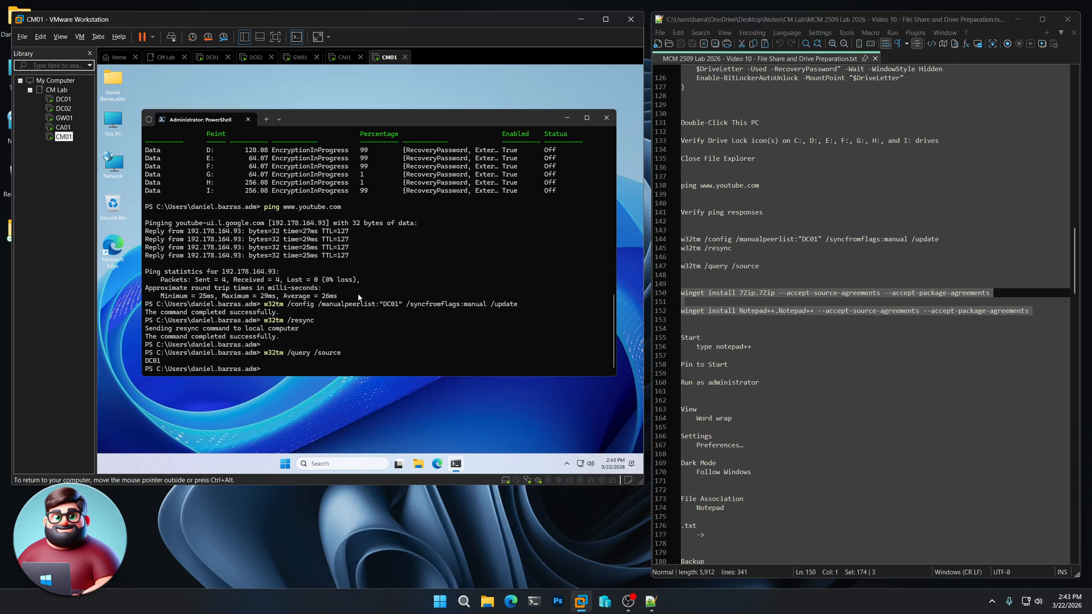
key(ctrl+v)
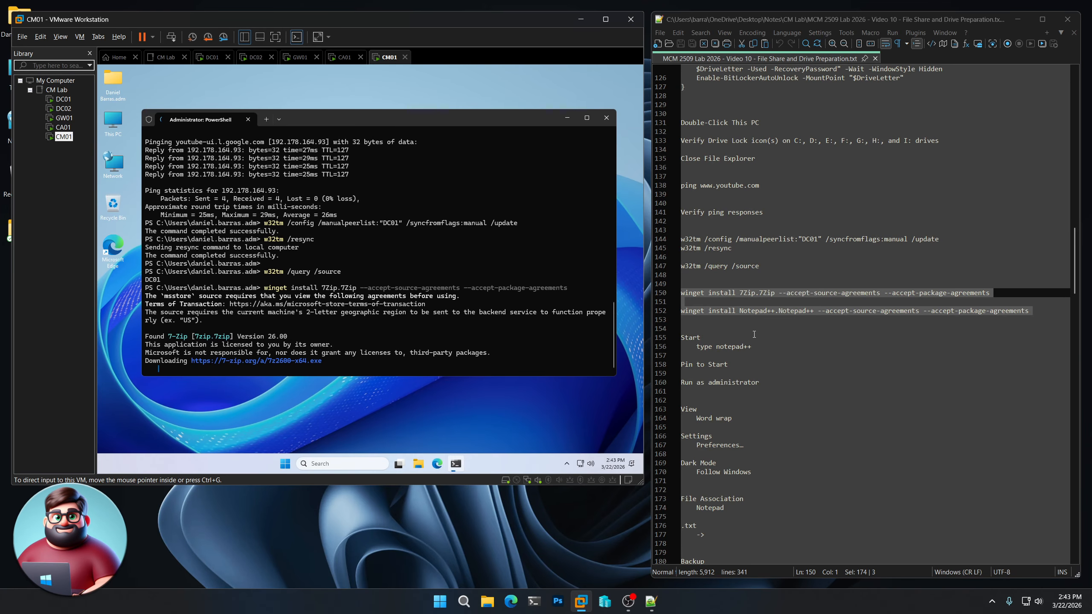
scroll(760, 334, down, 3)
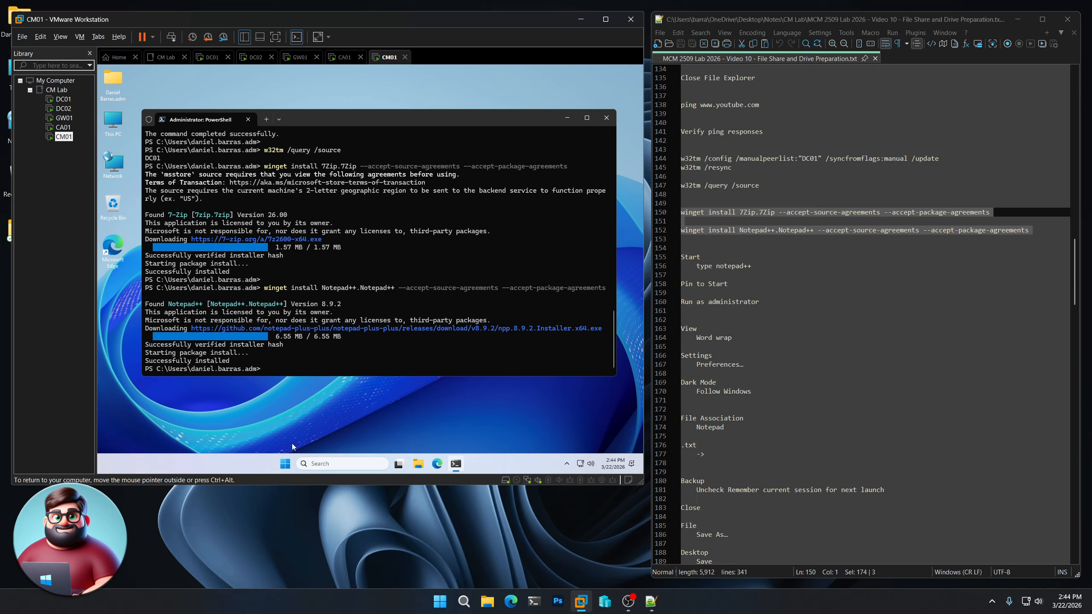
click(285, 464)
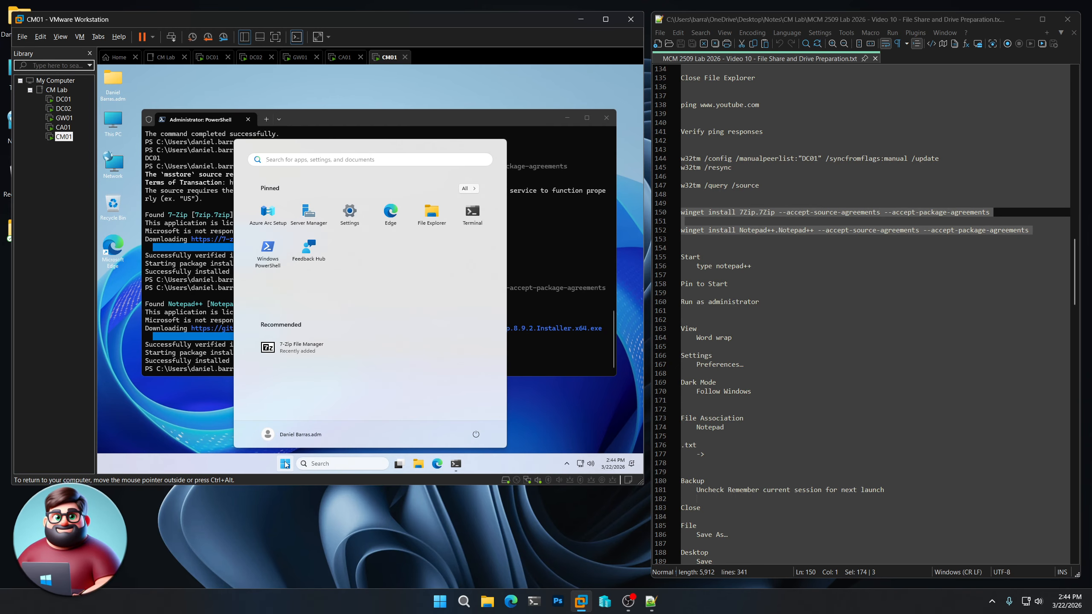
- Pin Notepad++ to Start, launch it as administrator, and turn on word wrap
text(notpead++)
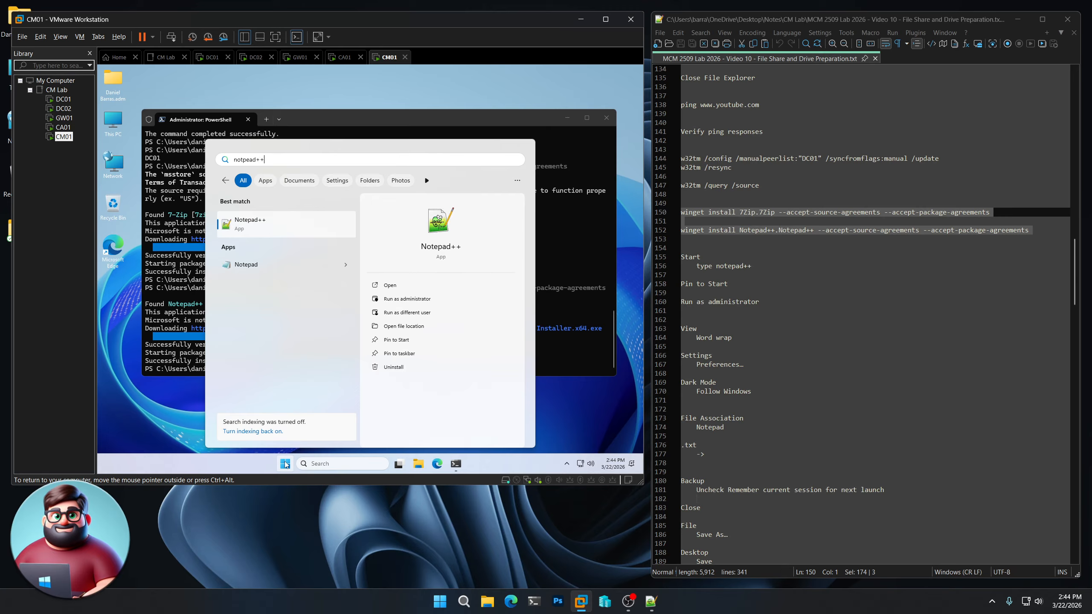
click(396, 341)
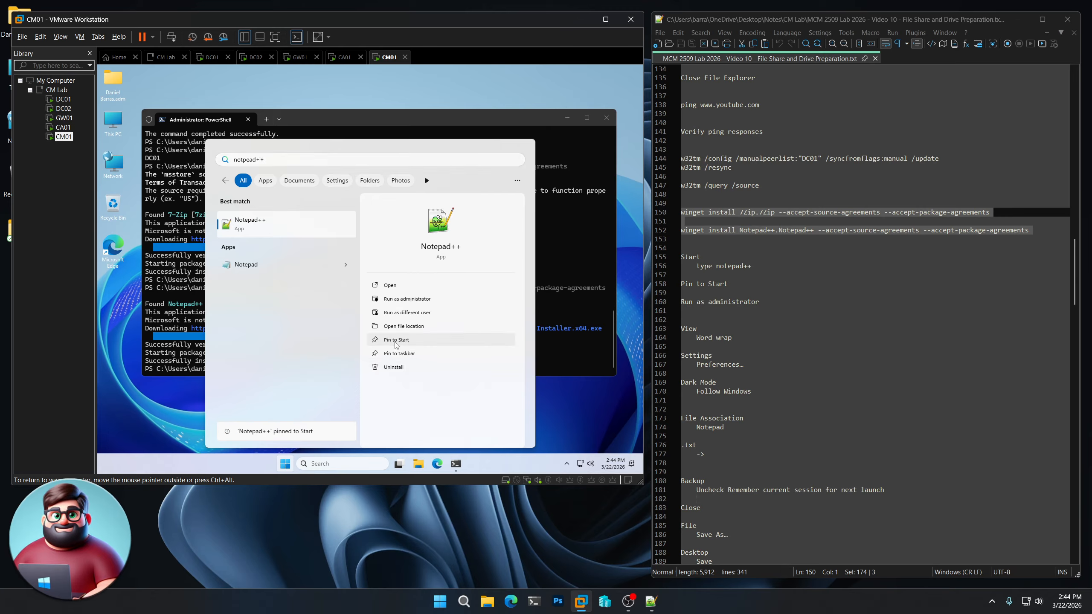
click(410, 300)
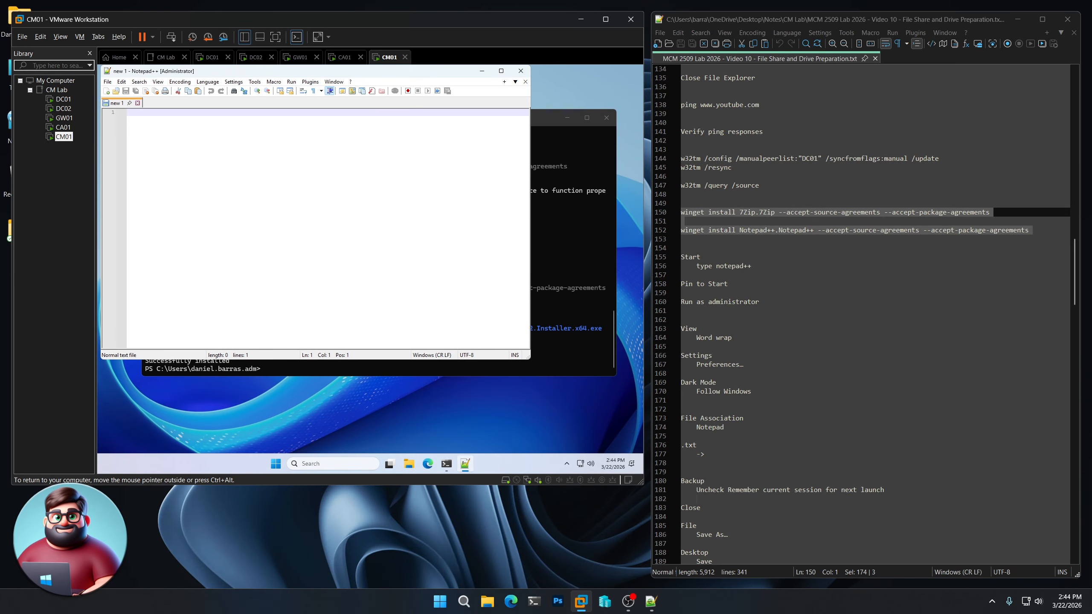
click(158, 82)
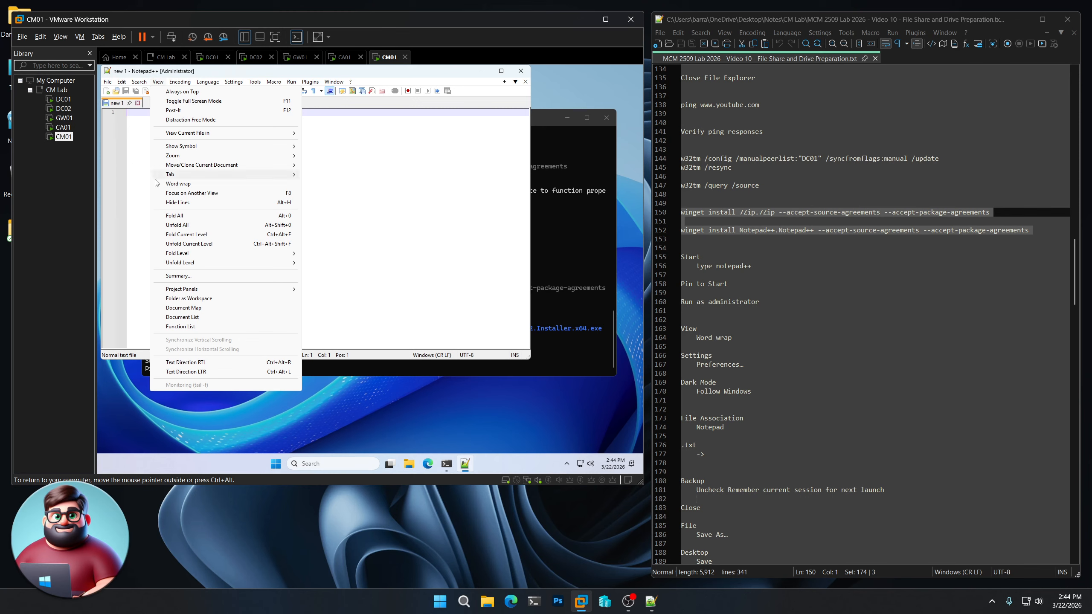
click(177, 184)
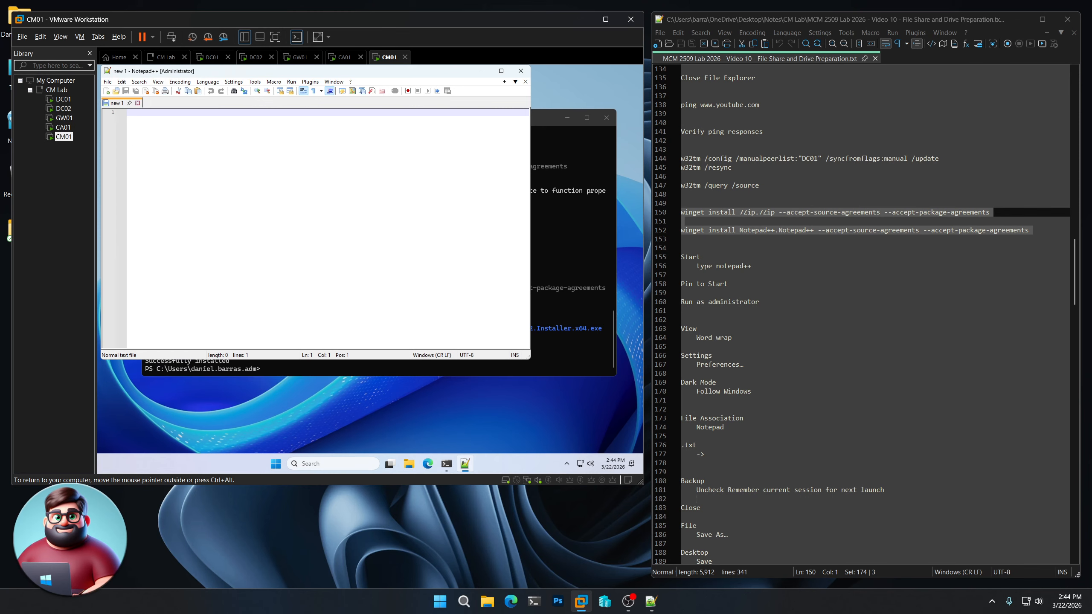
- In Notepad++ Preferences, associate .txt files and turn off remembering the current session
click(233, 82)
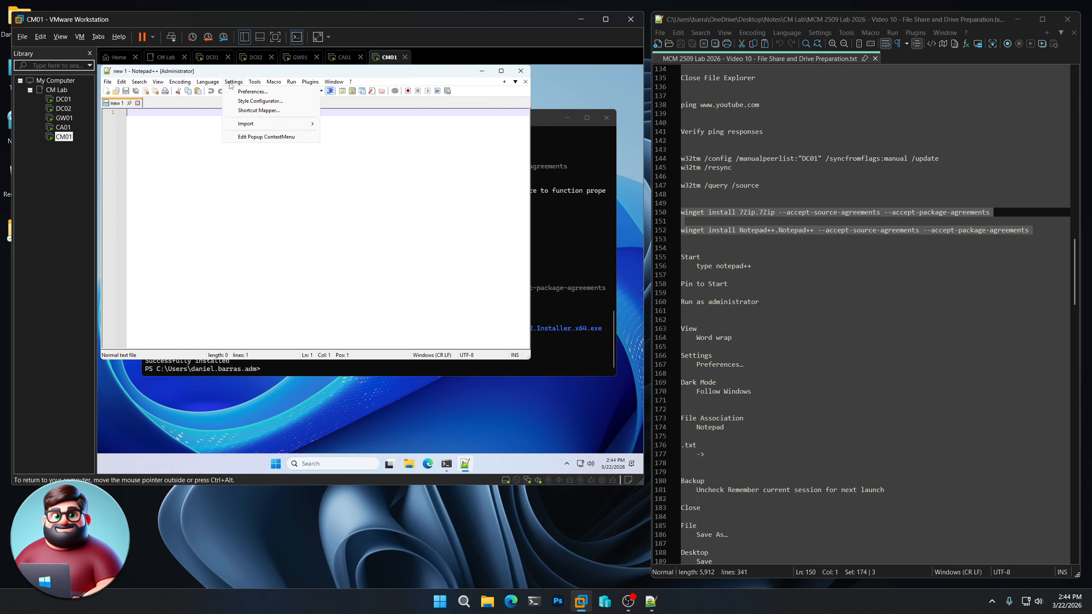
click(254, 91)
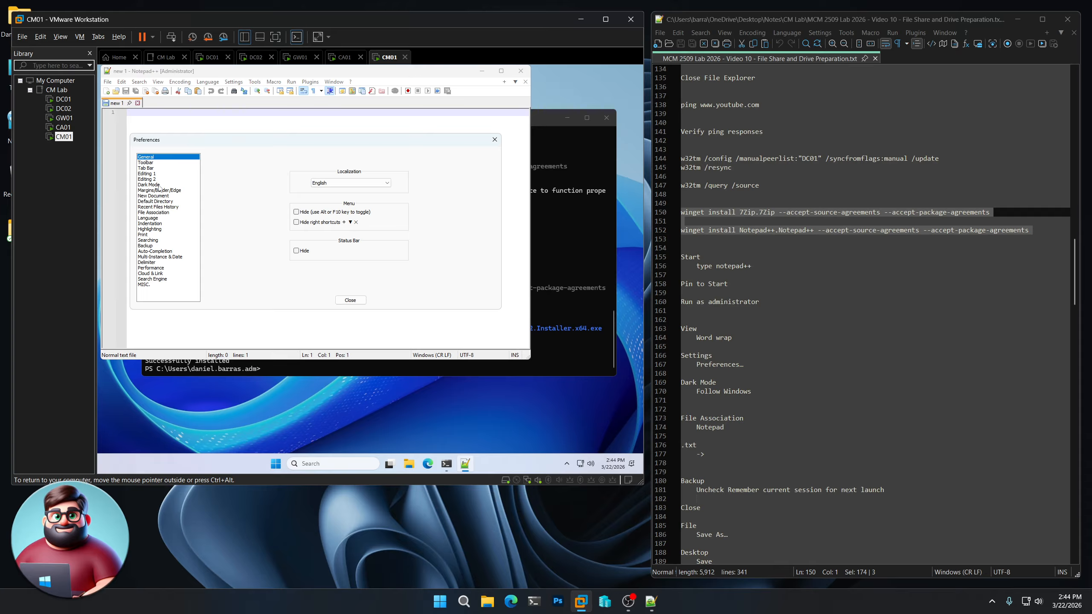
click(160, 185)
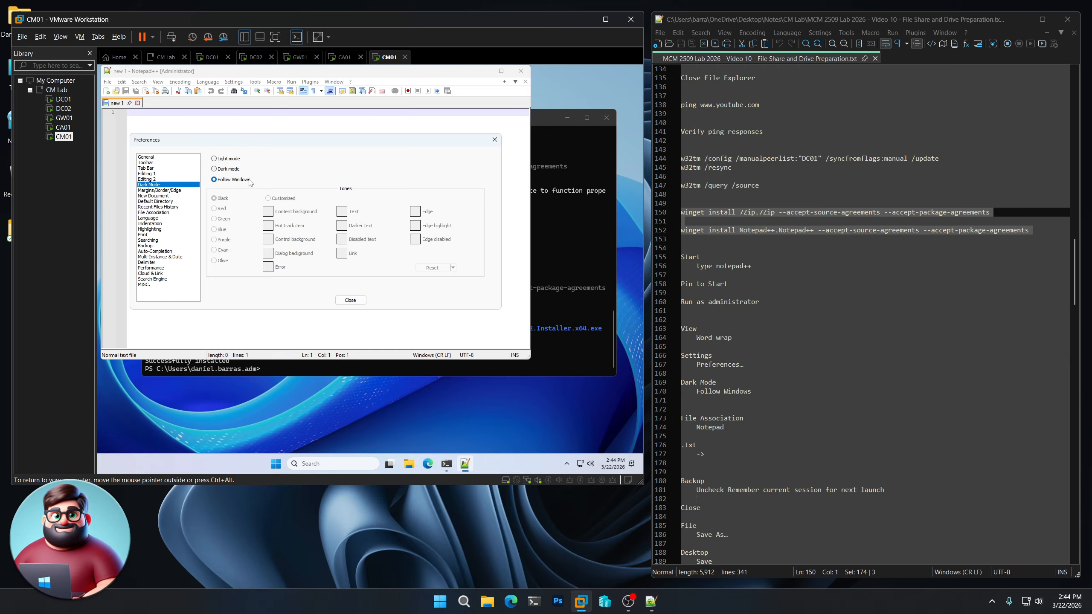
click(168, 213)
click(278, 178)
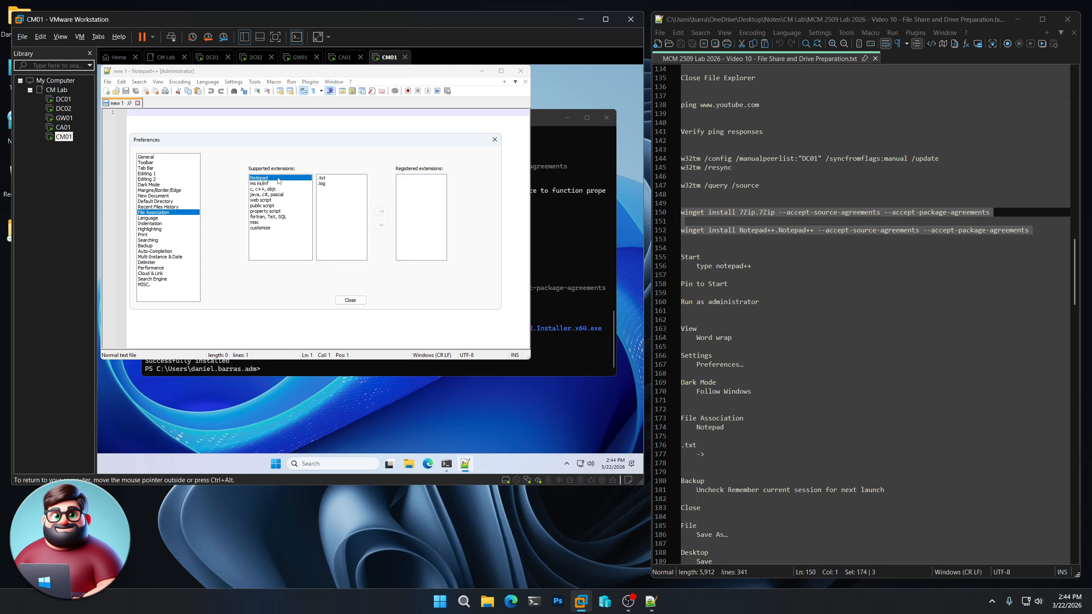
click(342, 178)
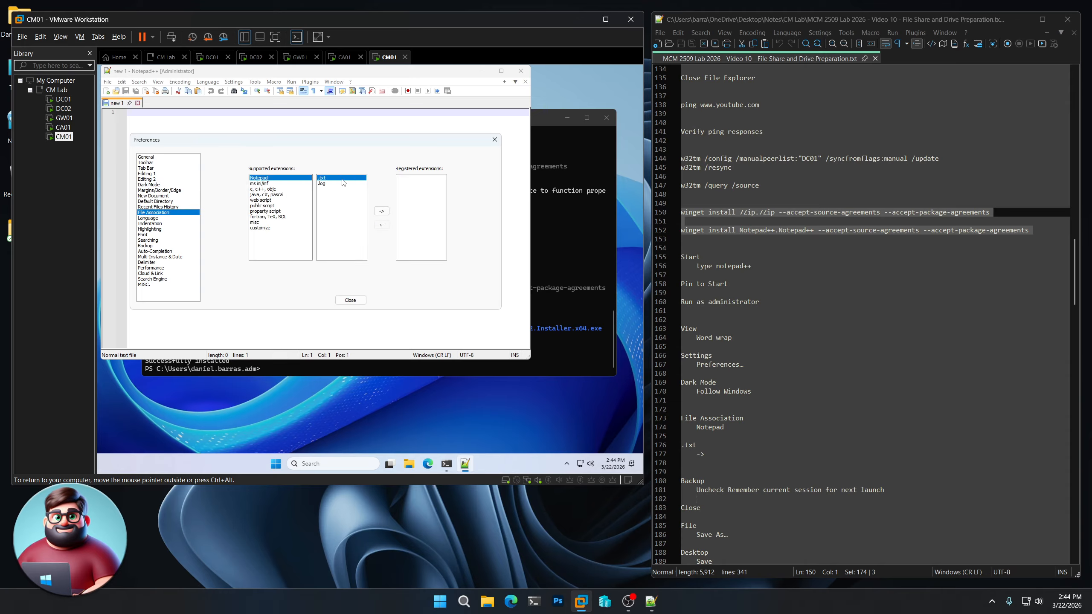
click(386, 212)
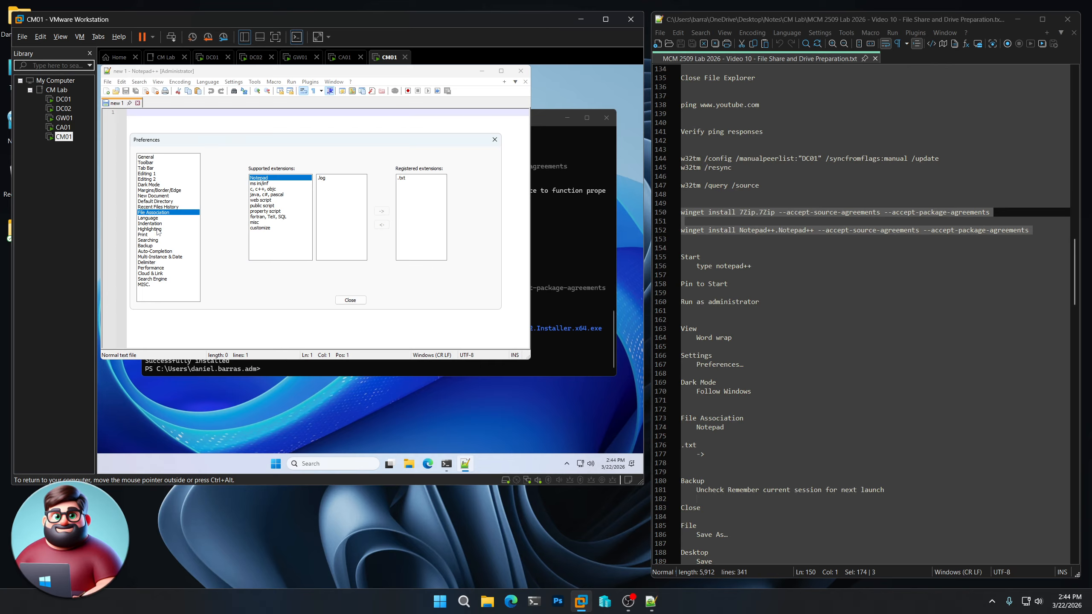
click(153, 246)
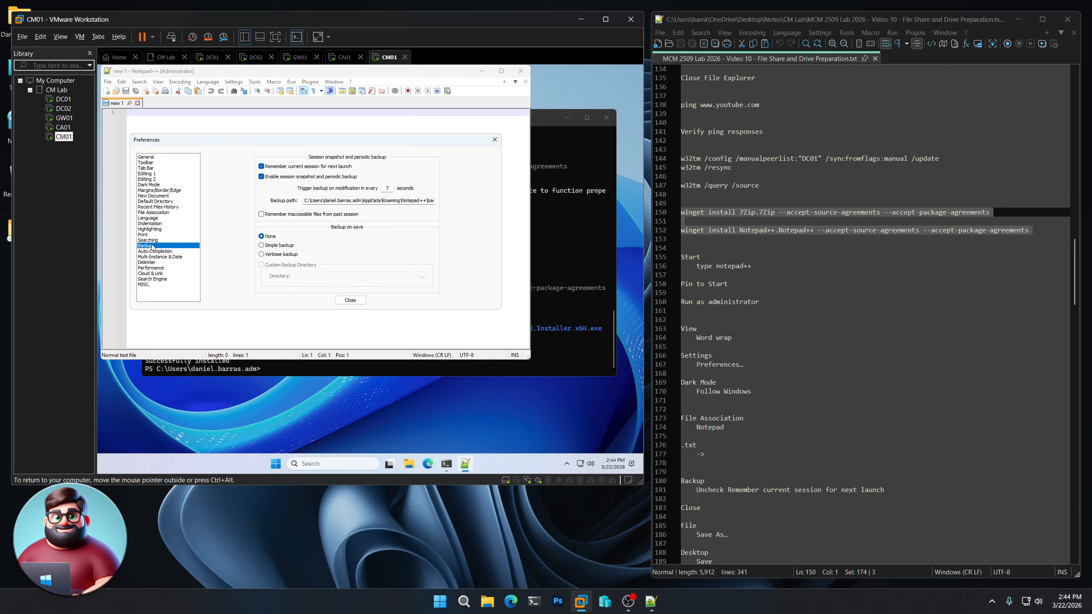
click(282, 169)
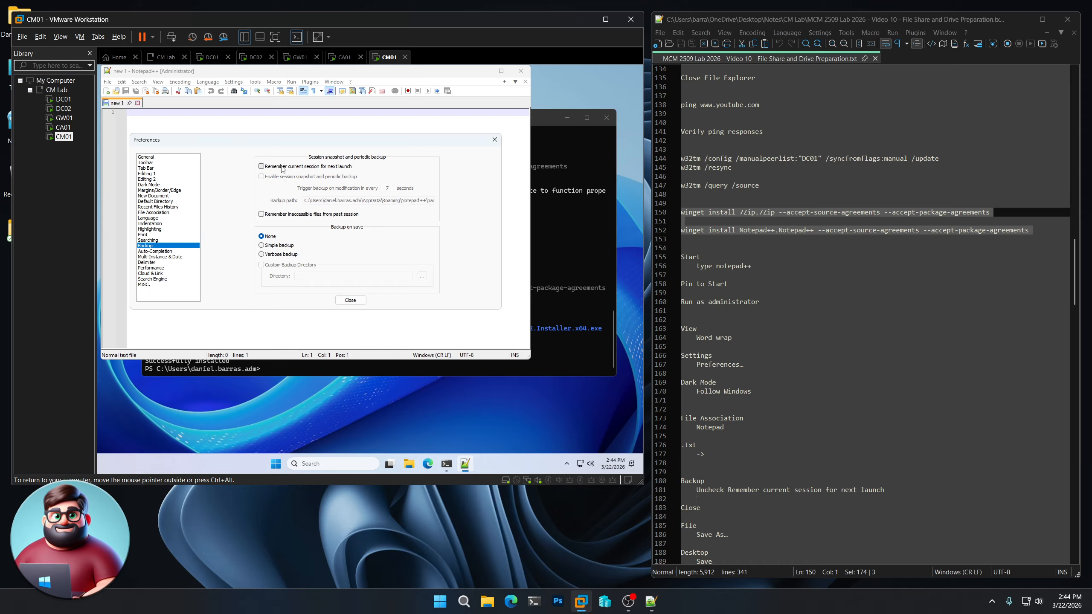
click(357, 302)
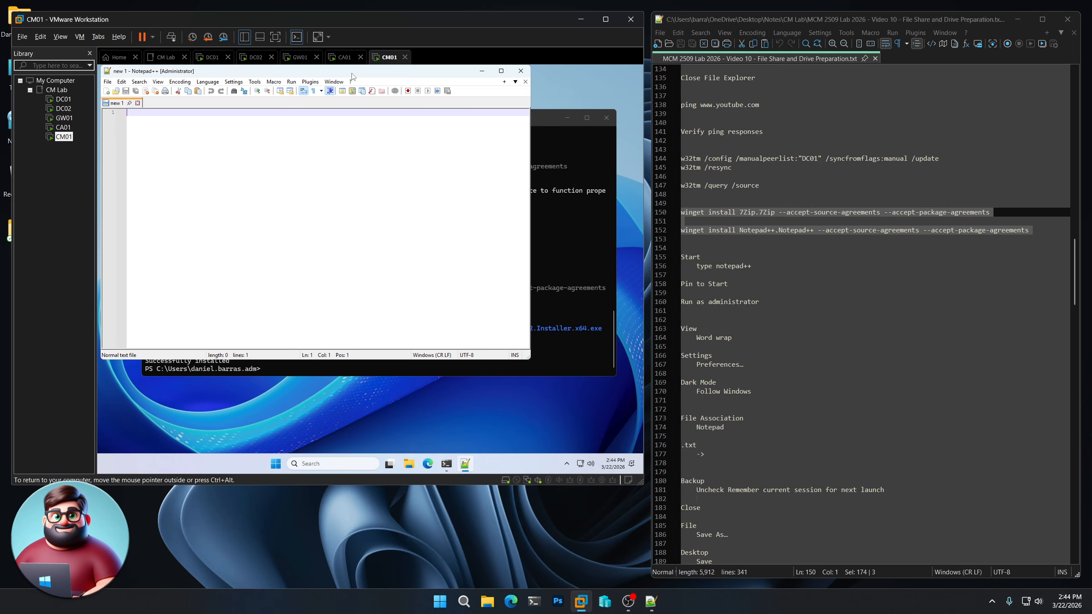
drag(351, 73, 449, 101)
- Save the empty document as new 1.txt on the Desktop and close Notepad++
click(207, 109)
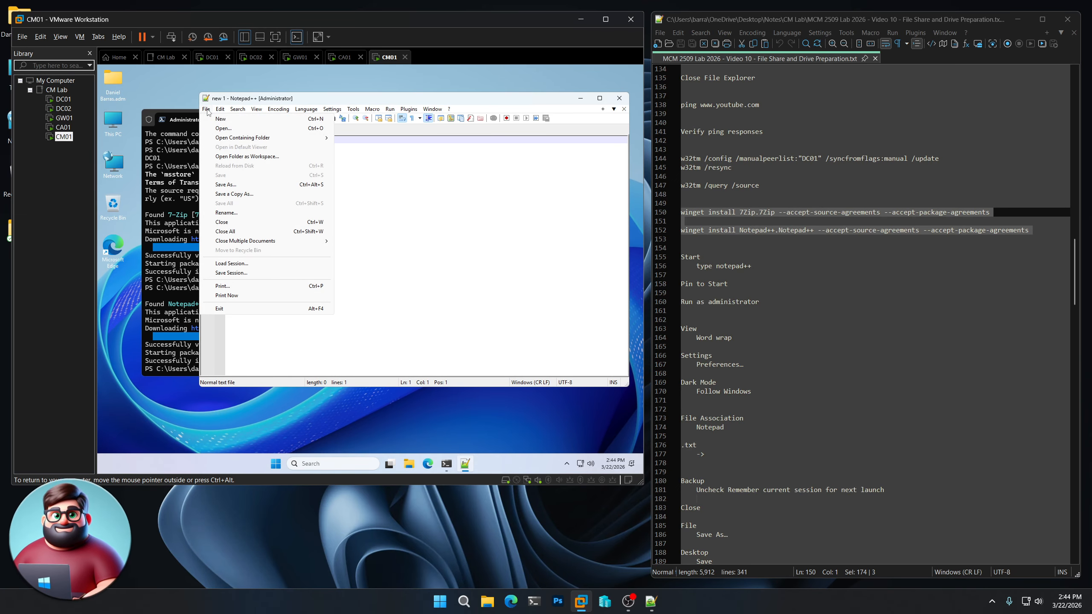
click(233, 185)
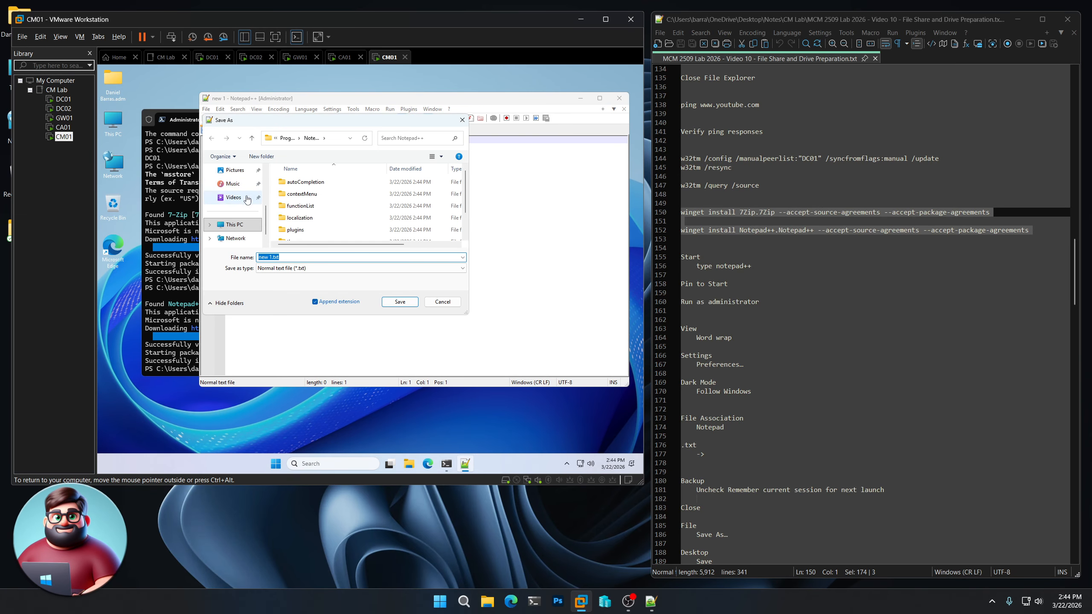
scroll(264, 232, up, 5)
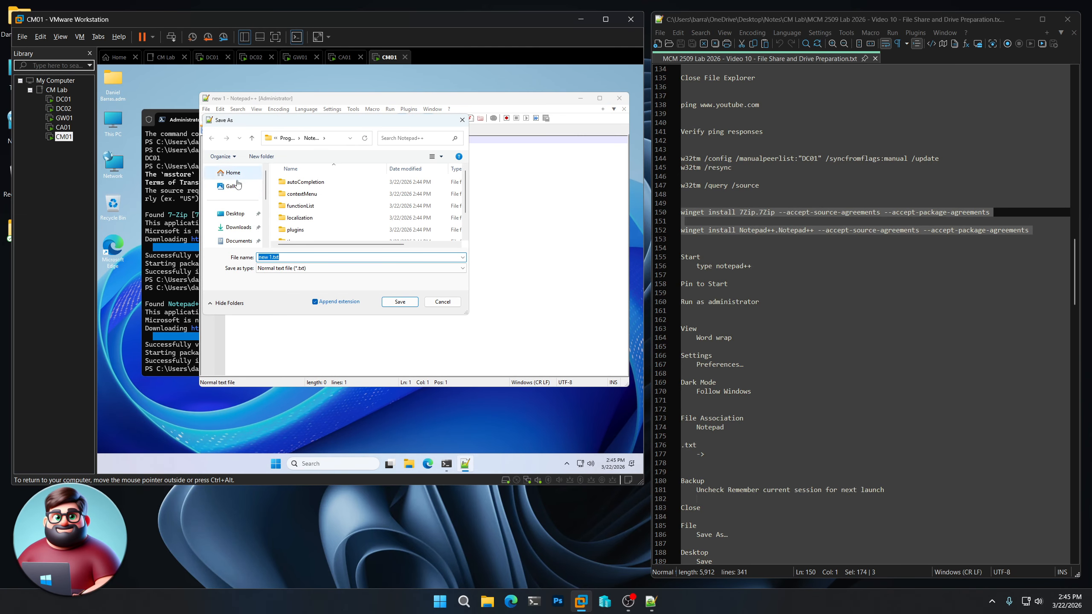
click(235, 214)
click(399, 302)
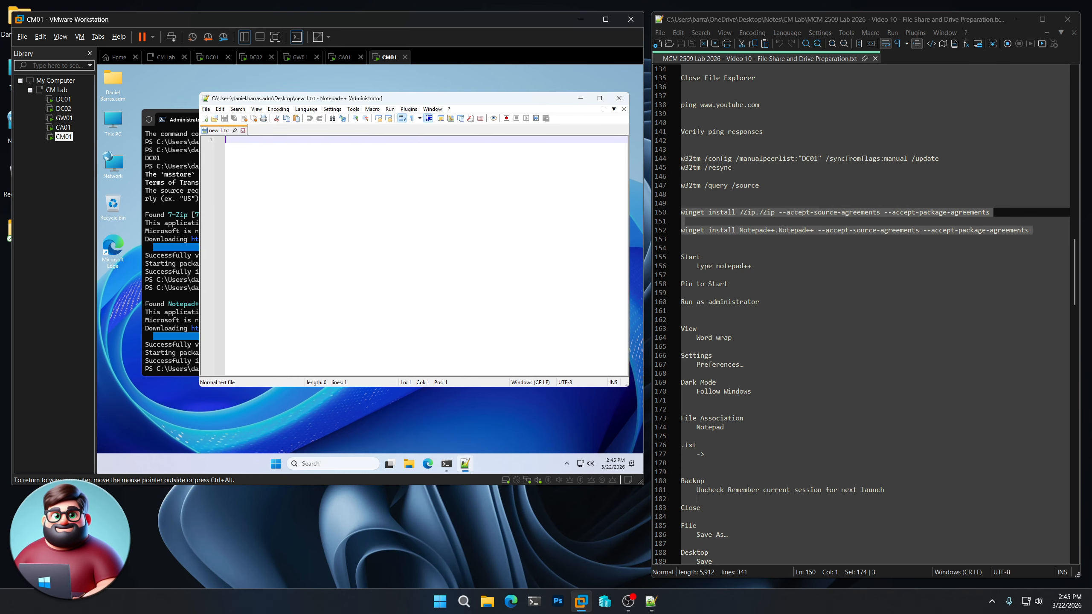
scroll(801, 421, down, 7)
scroll(801, 421, down, 2)
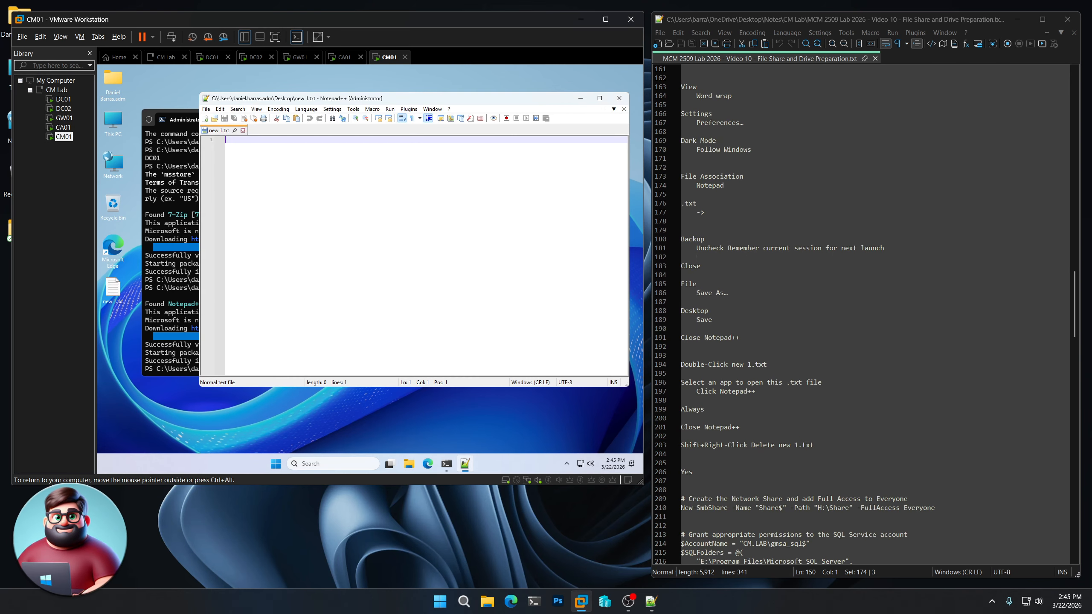
click(619, 98)
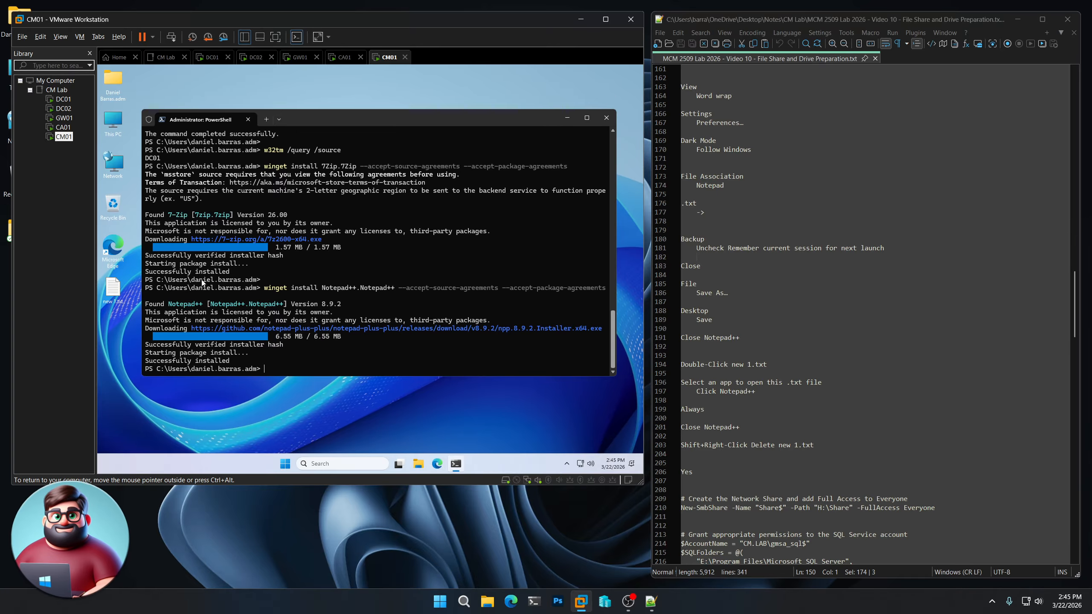
- Open new 1.txt and choose Notepad++ as the app to always use for .txt files
click(119, 294)
double_click(119, 293)
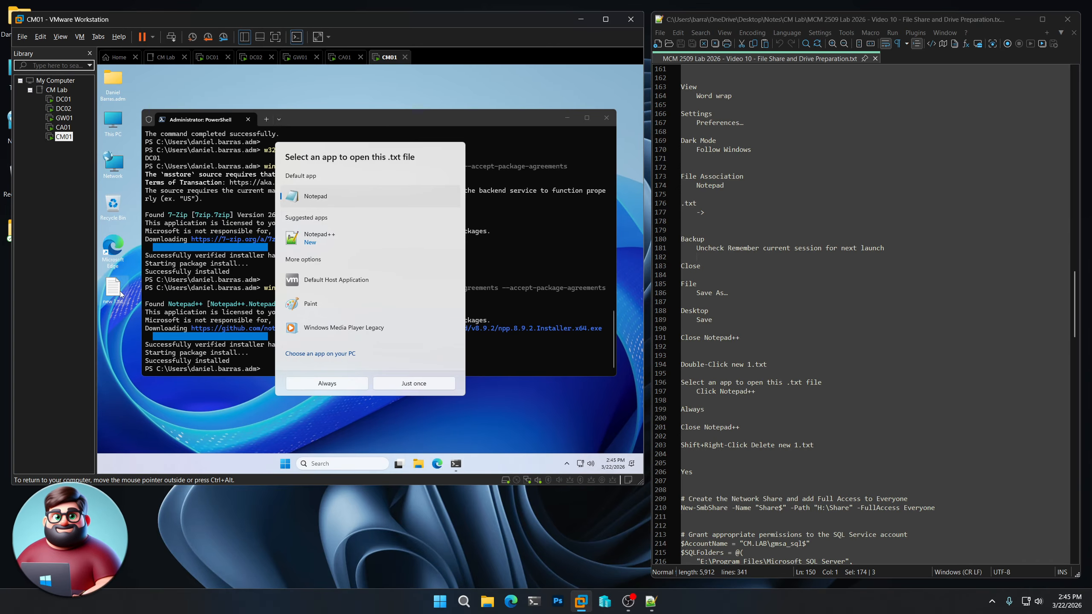
click(303, 240)
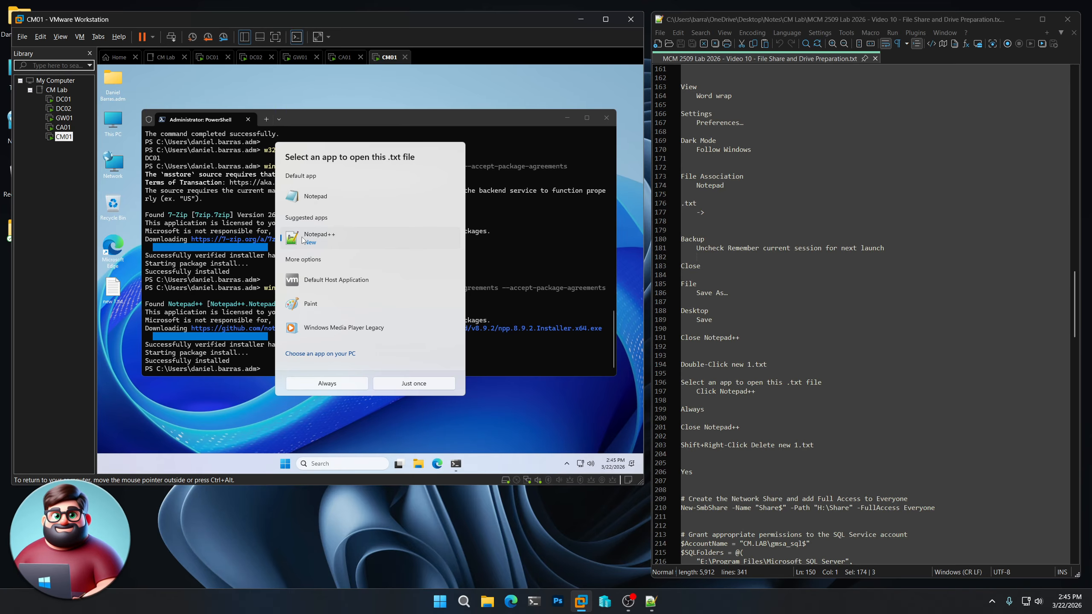
click(344, 385)
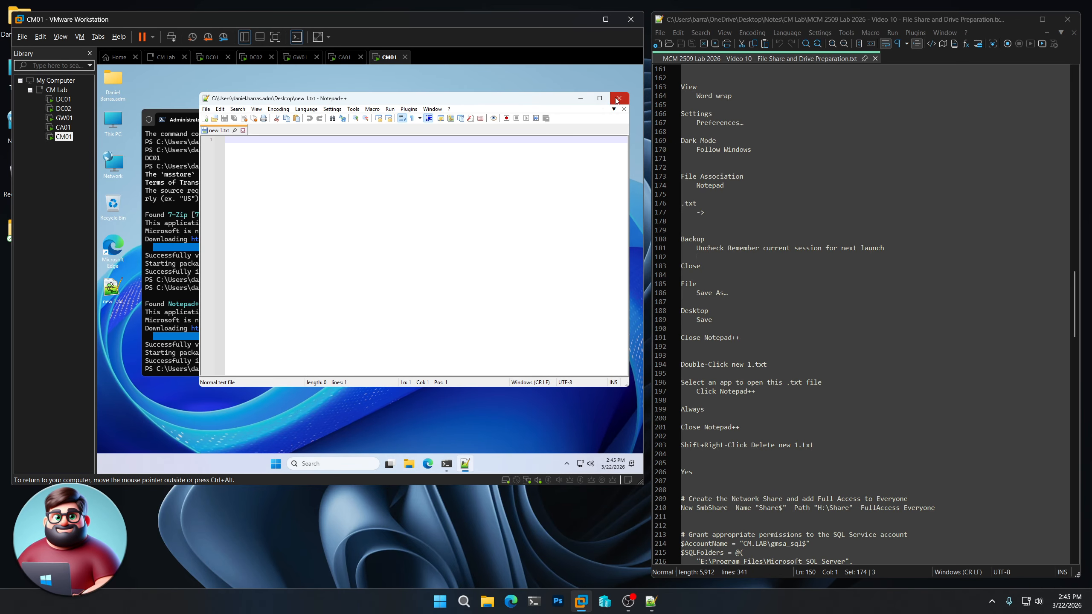
click(618, 100)
- Permanently delete new 1.txt from the Desktop
shift+right_click(115, 282)
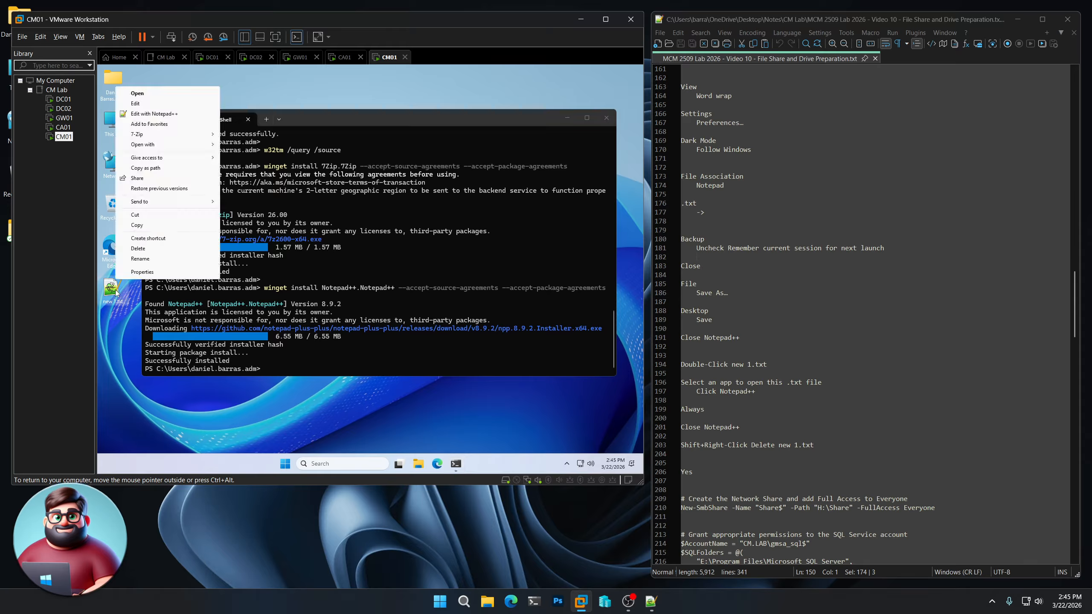
click(138, 249)
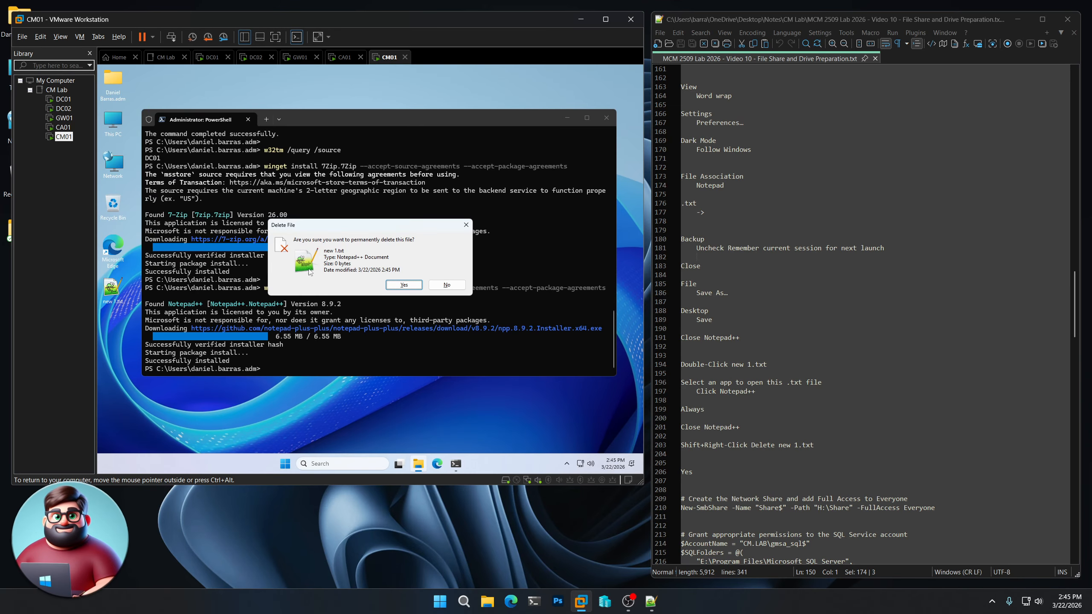
click(403, 285)
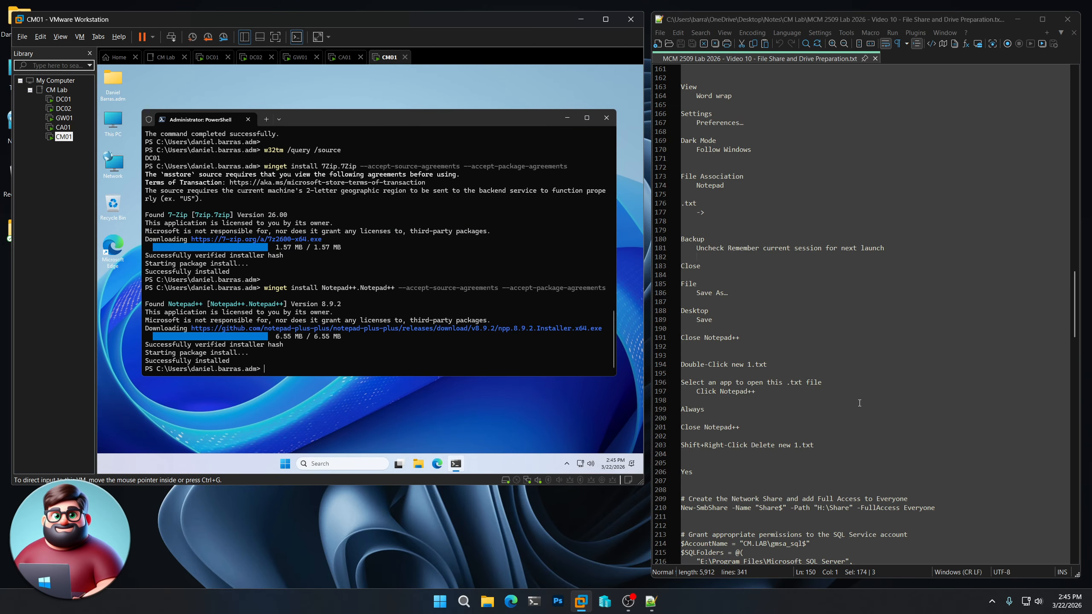
scroll(853, 370, down, 9)
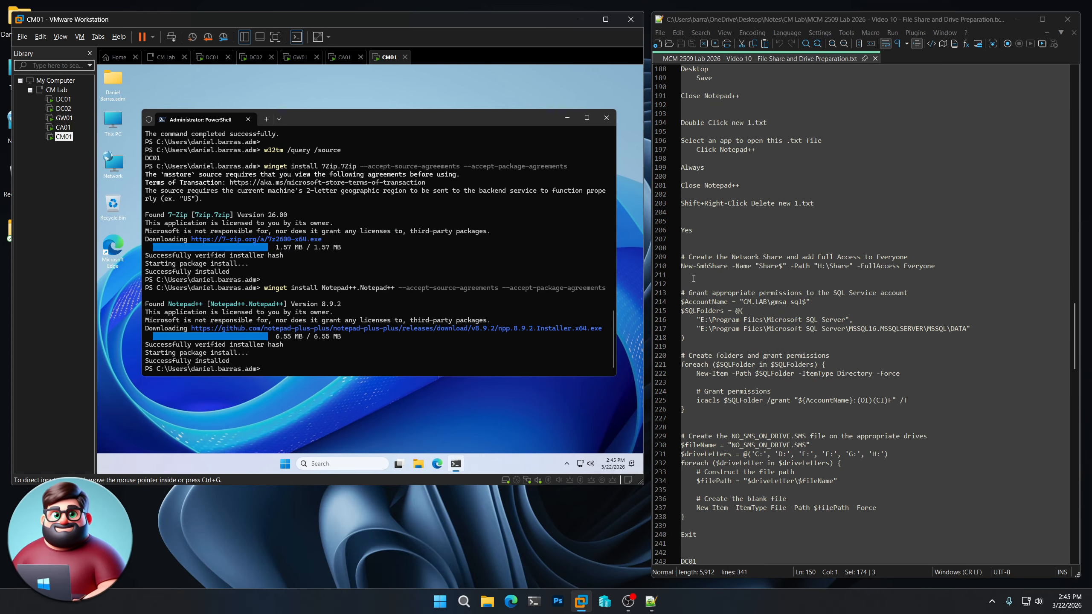
- Run New-SmbShare to share H:\Share as Share$ with full access for Everyone
drag(694, 279, 680, 257)
right_click(725, 259)
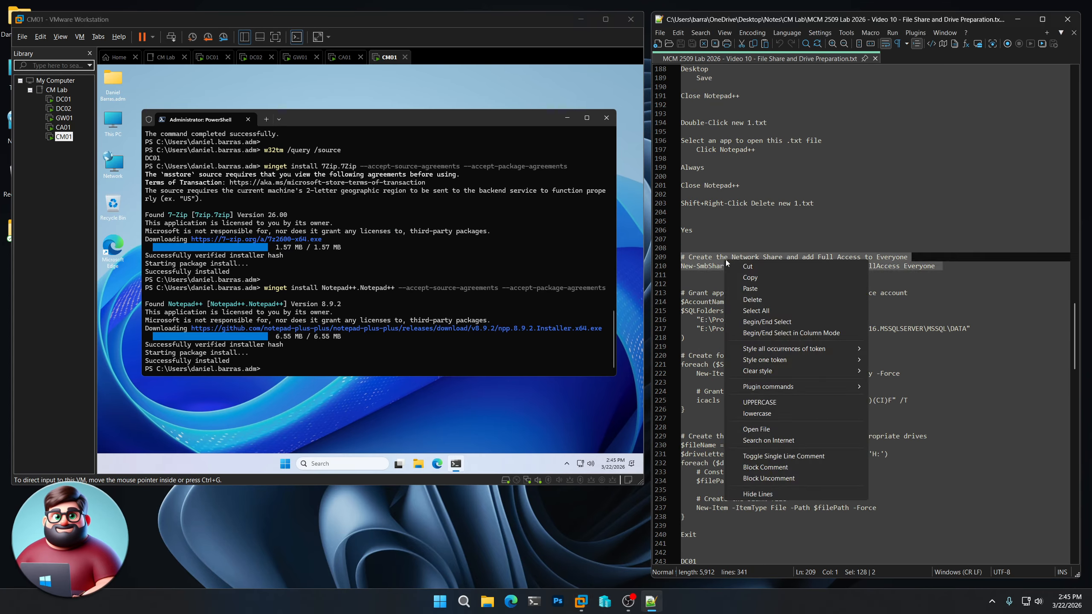
click(750, 278)
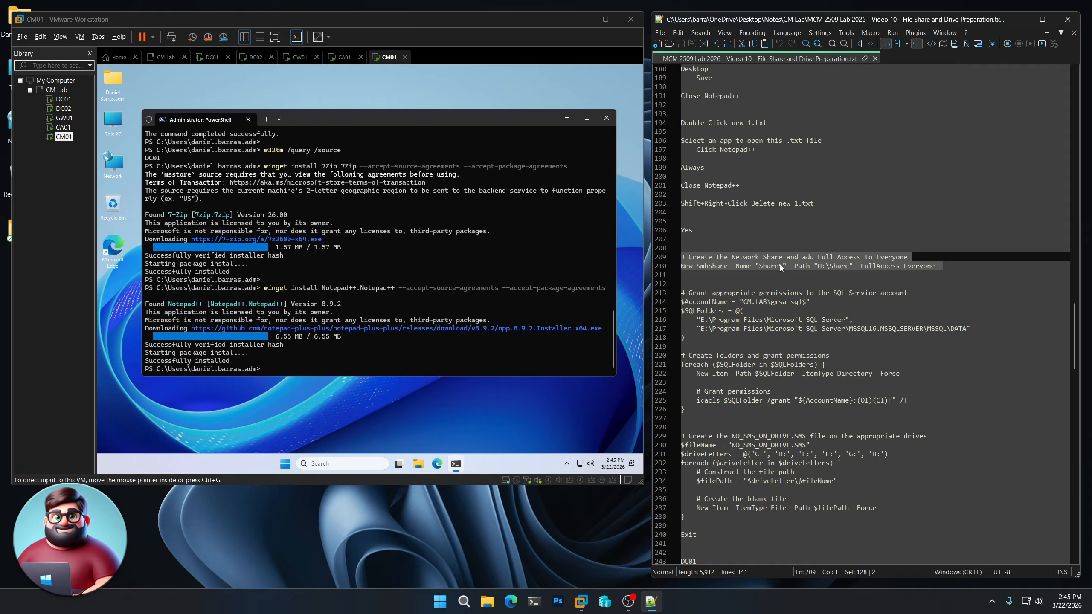
click(400, 256)
right_click(400, 257)
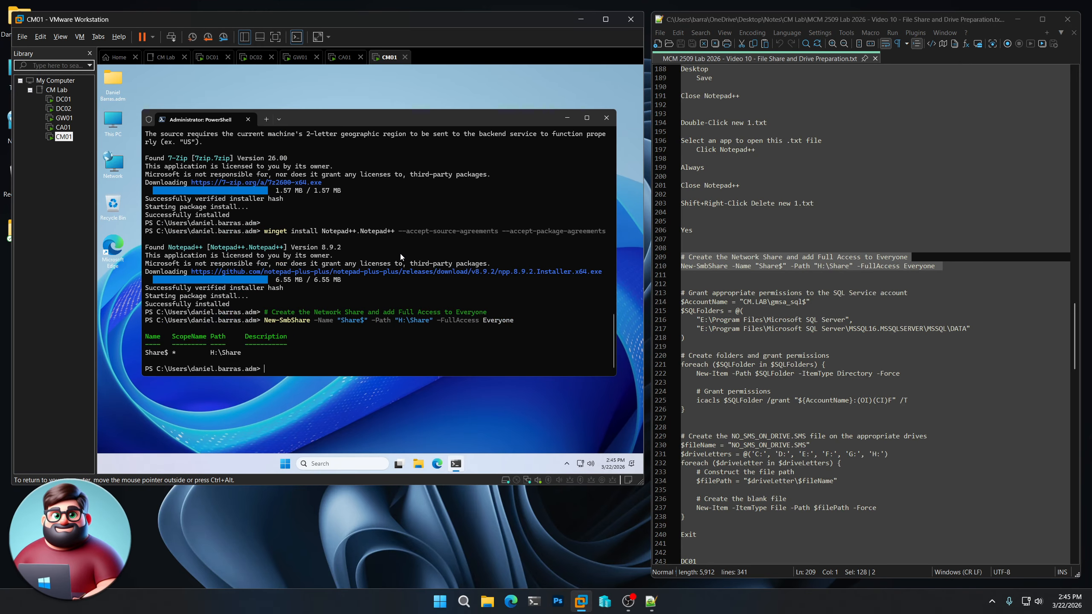
scroll(724, 311, down, 3)
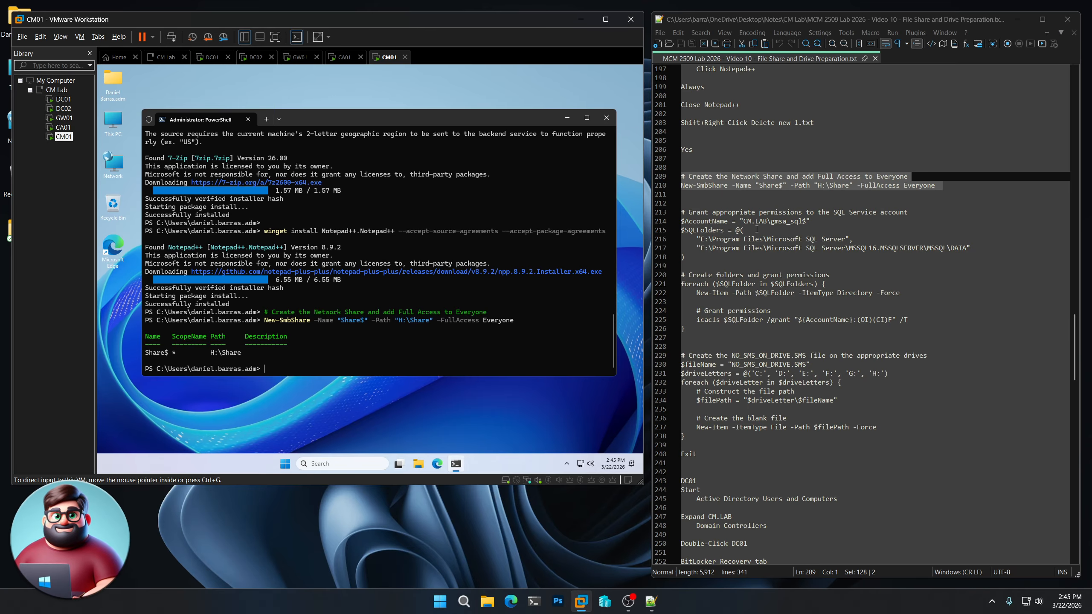
scroll(756, 229, down, 1)
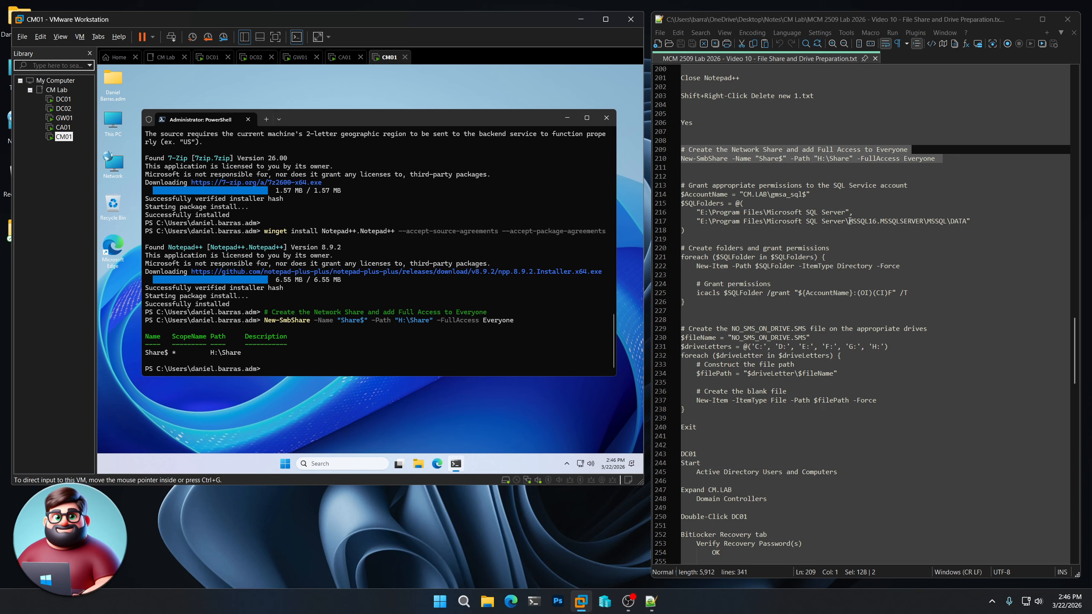
drag(849, 221, 924, 221)
- Copy the MSSQL16.MSSQLSERVER folder name and open Copilot in Edge
right_click(913, 227)
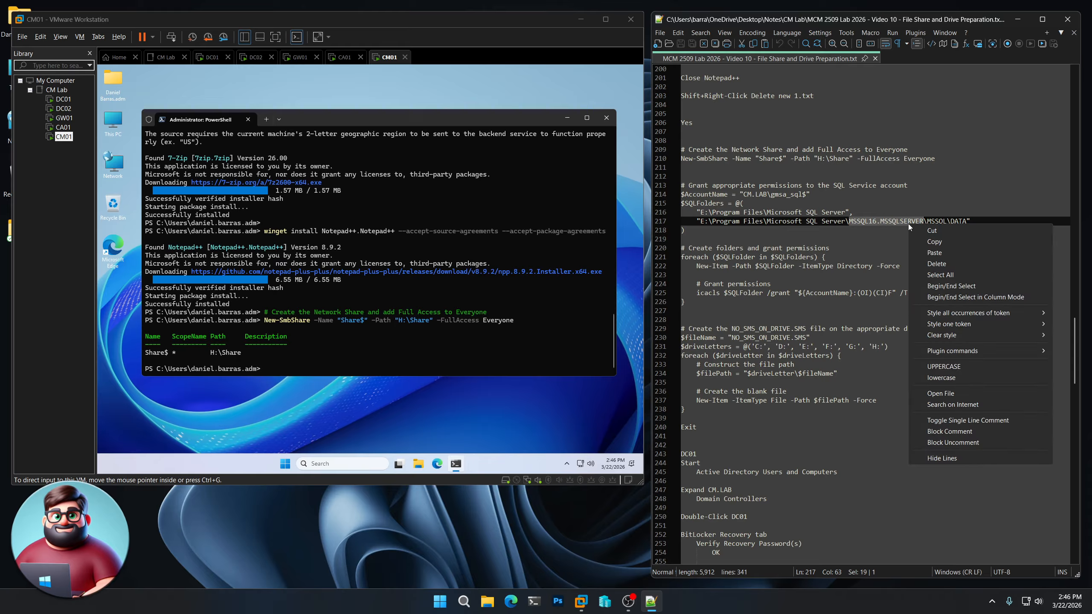
click(924, 244)
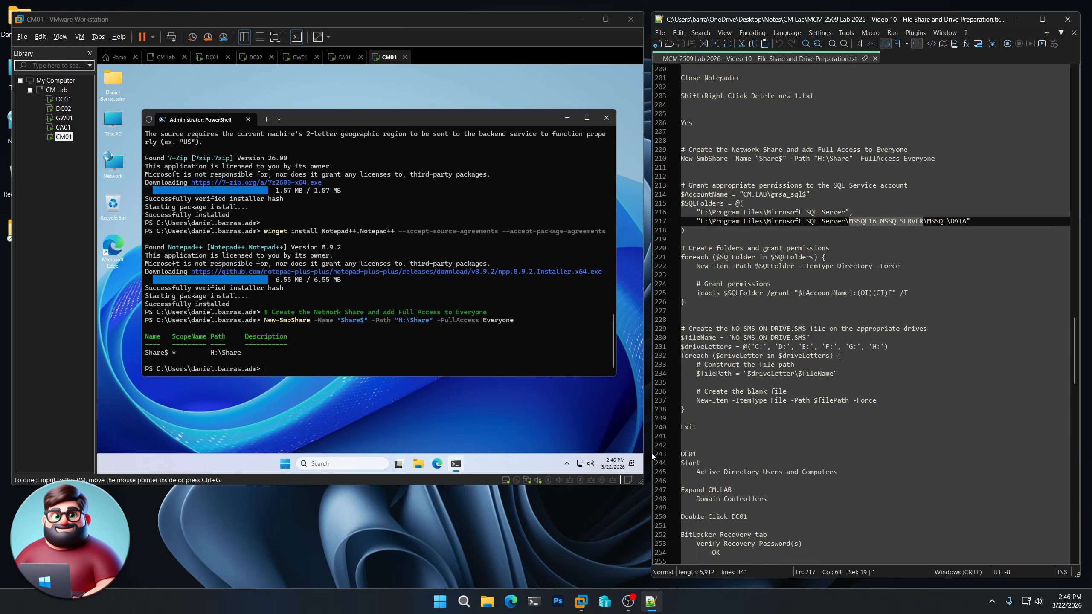
click(511, 602)
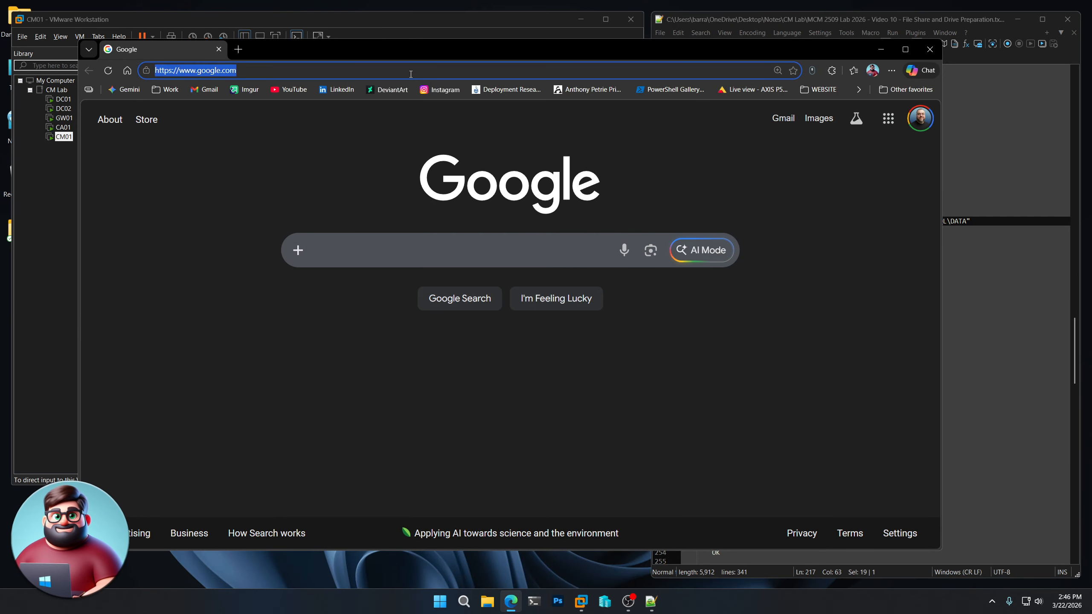
click(411, 72)
text(copilot.microsoft)
key(Return)
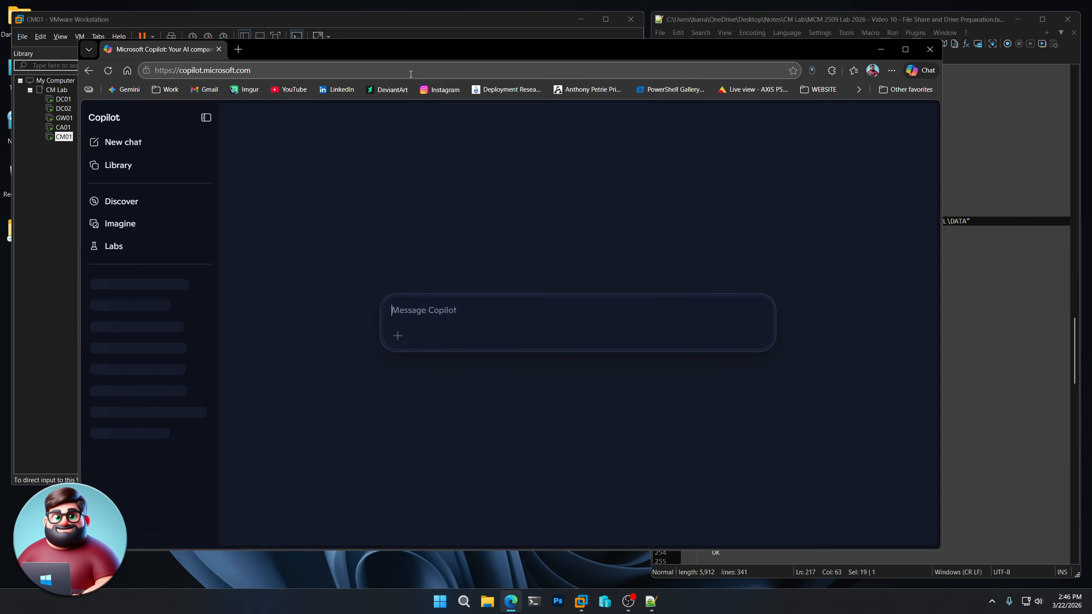
- Ask Copilot whether MSSQL16.MSSQLSERVER is SQL Server 2025 or 2022, then close Edge
text(Is this folder)
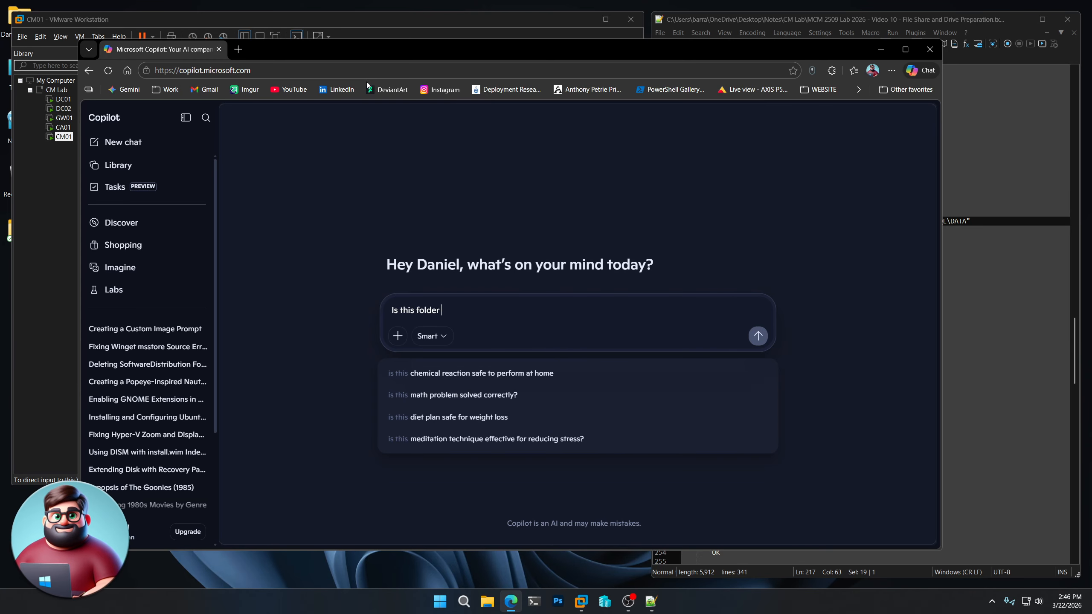
key(ctrl+v)
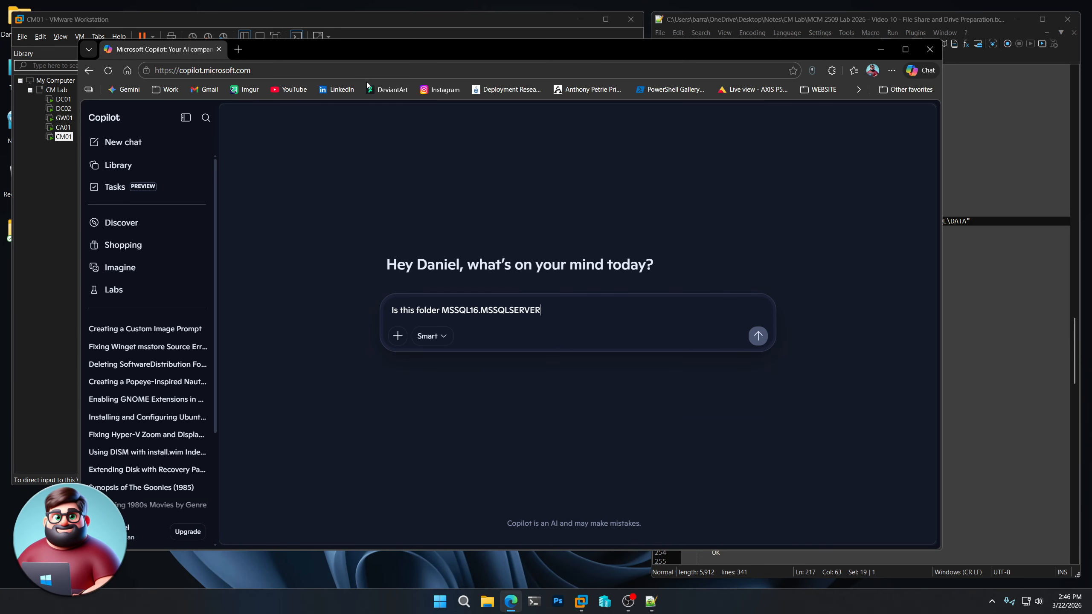
text(for SQL )
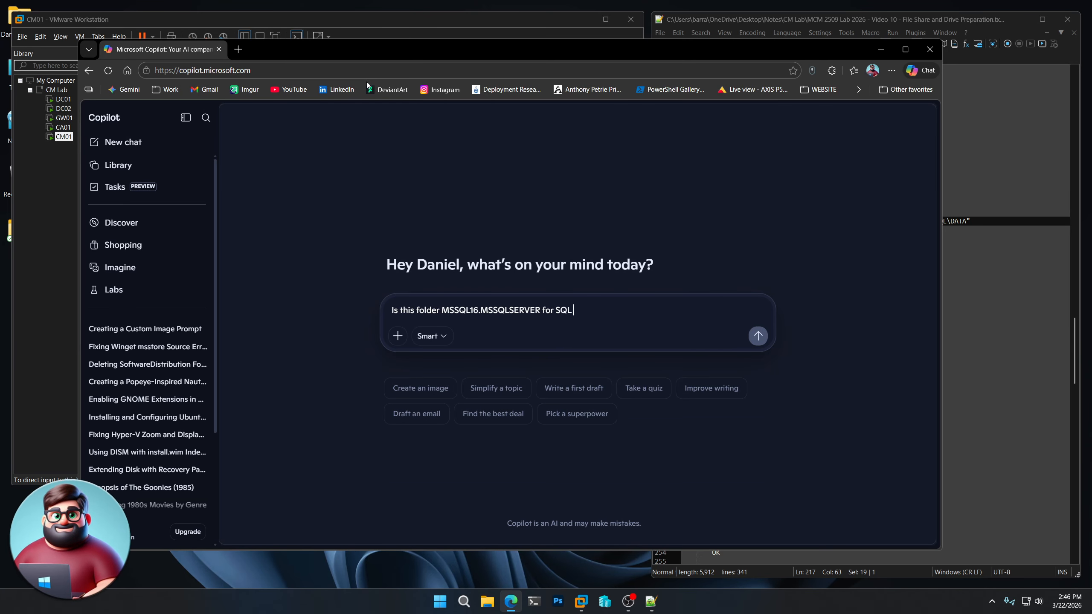
text(Server 2025 or )
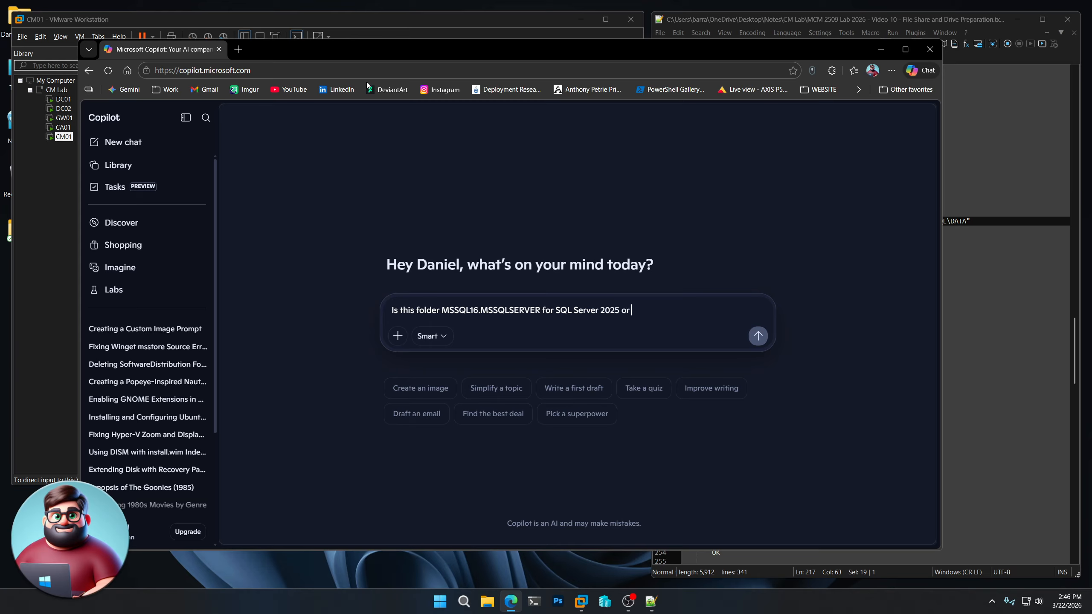
text(SQL Server 2022)
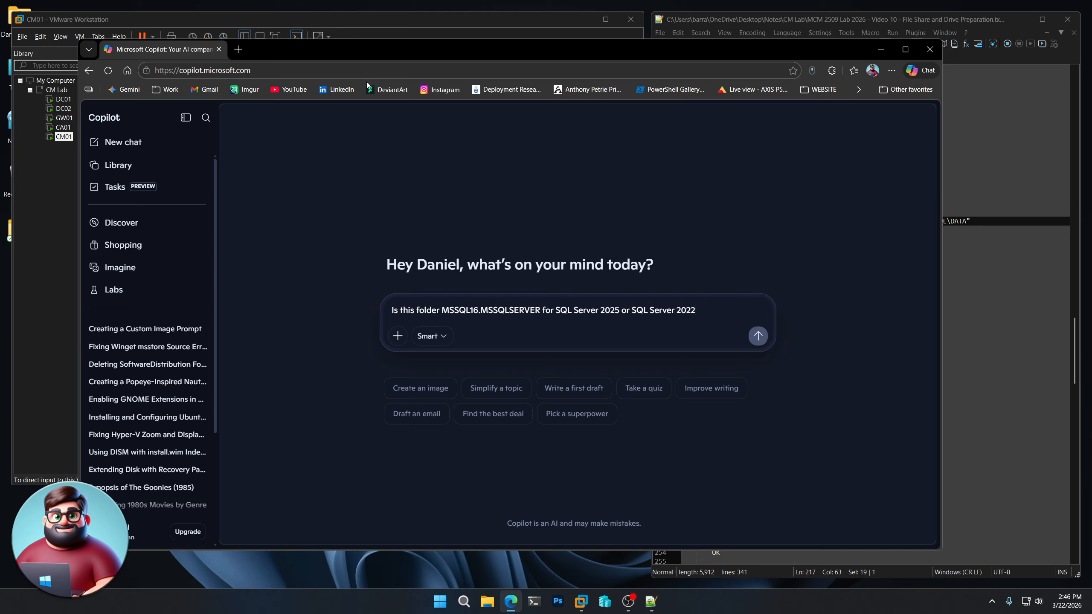
text(?)
key(Return)
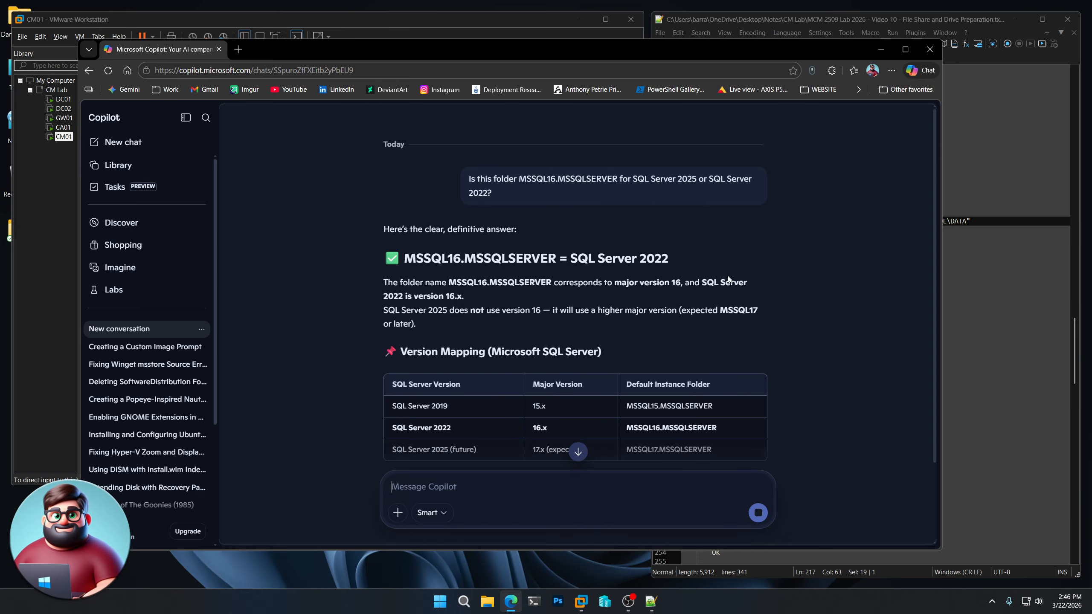
scroll(747, 291, down, 2)
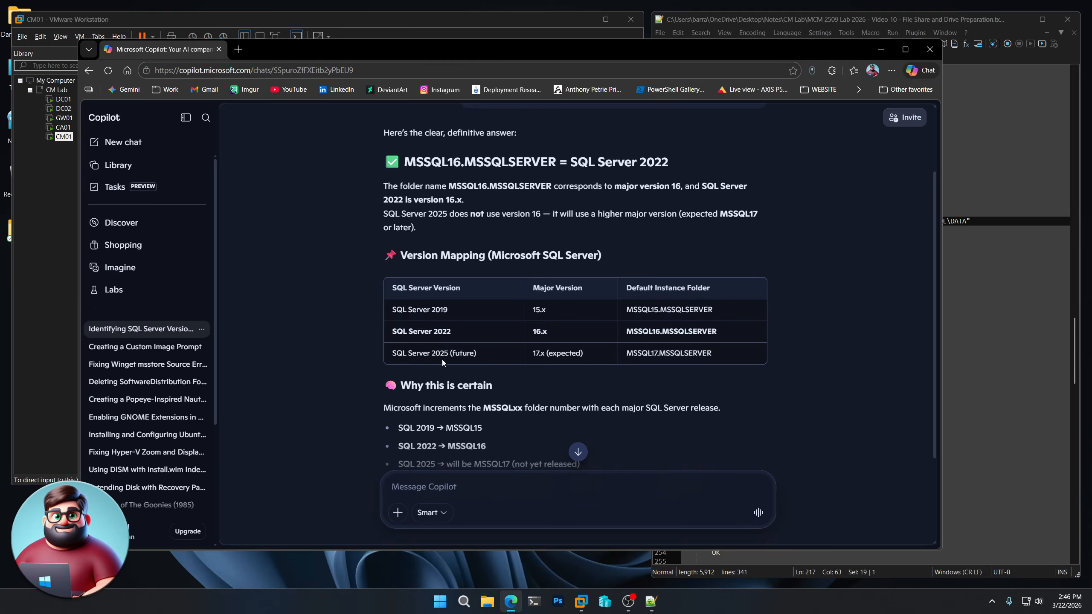
click(930, 49)
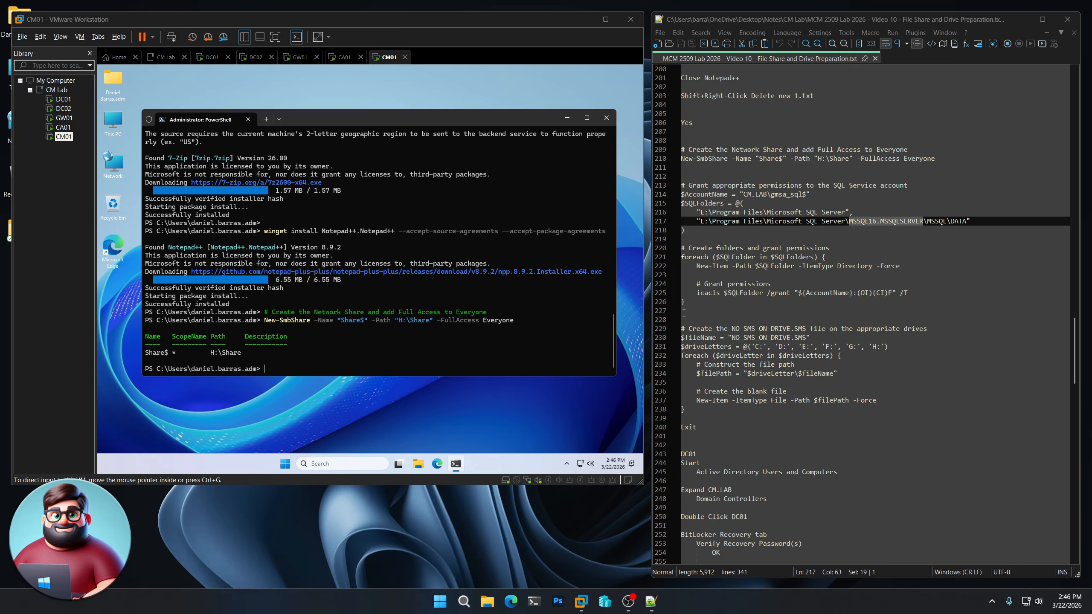
- Run the script creating E:\Program Files\Microsoft SQL Server\MSSQL16.MSSQLSERVER\MSSQL\DATA with SQL service permissions
drag(684, 313, 678, 185)
right_click(692, 195)
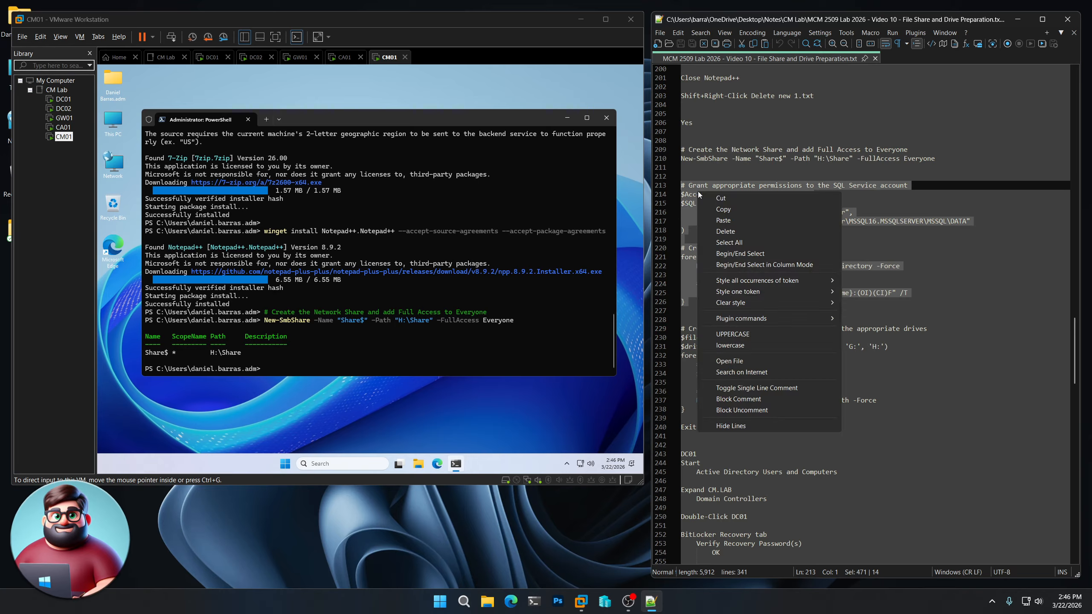
click(713, 211)
click(405, 223)
right_click(404, 222)
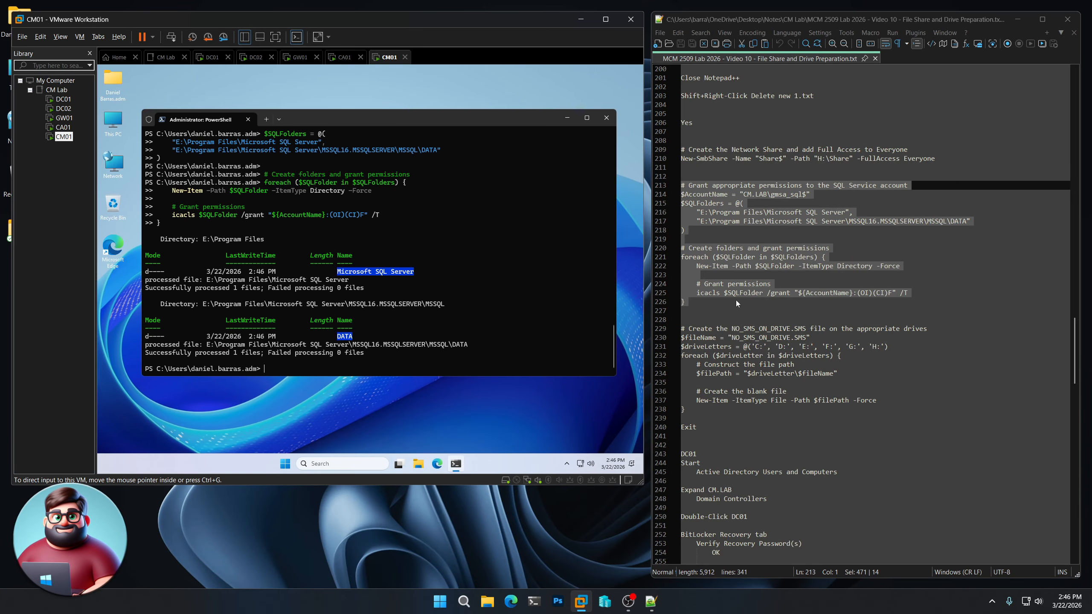
scroll(738, 318, down, 4)
drag(733, 223, 808, 221)
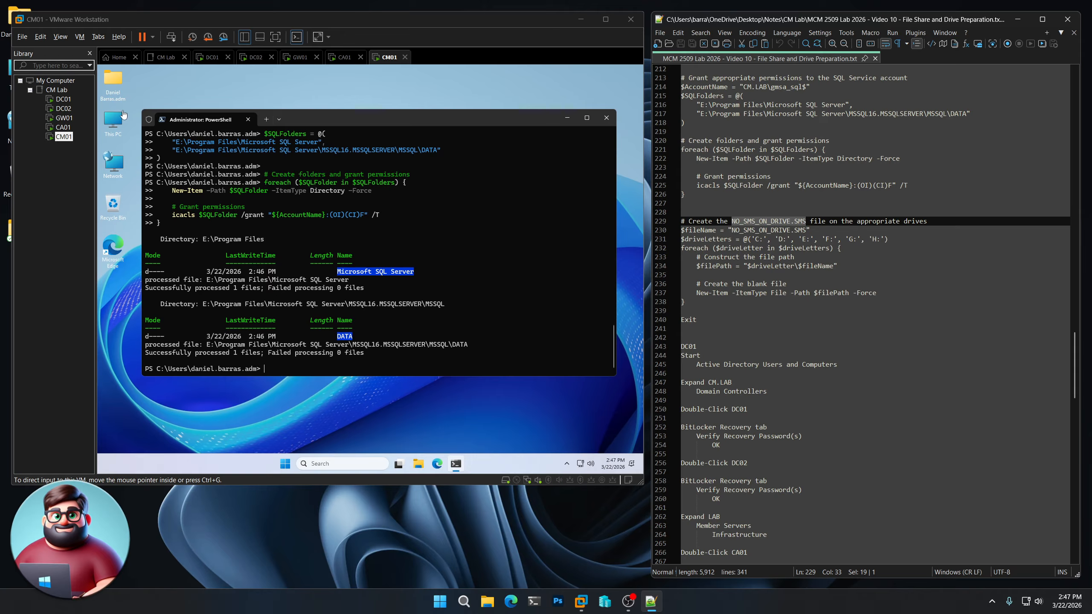
- Check the drives, then run the script writing NO_SMS_ON_DRIVE.SMS to C: through H: and exit PowerShell
double_click(118, 118)
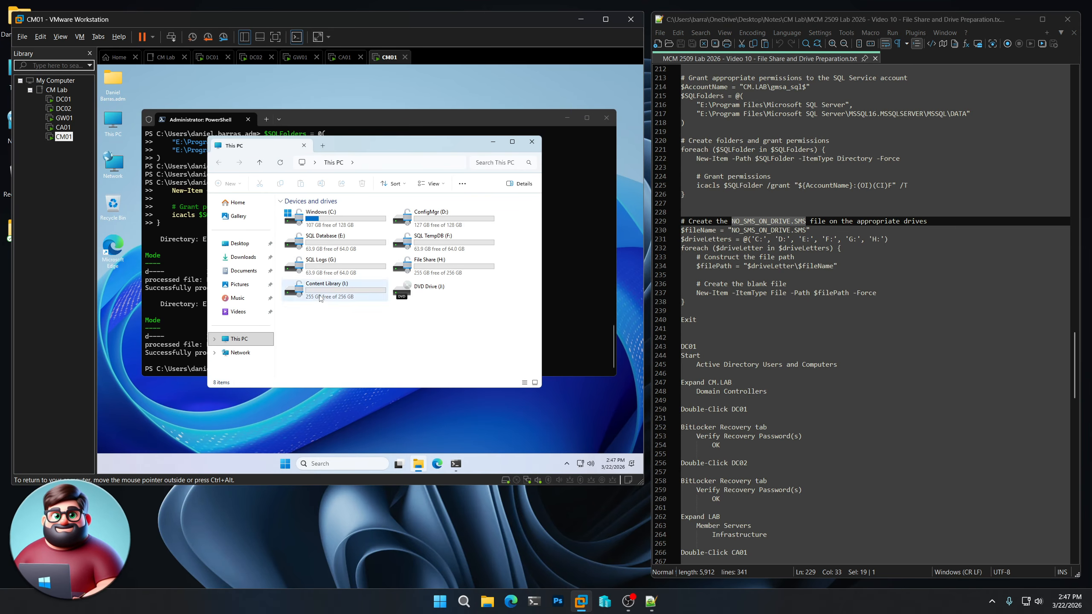
click(532, 142)
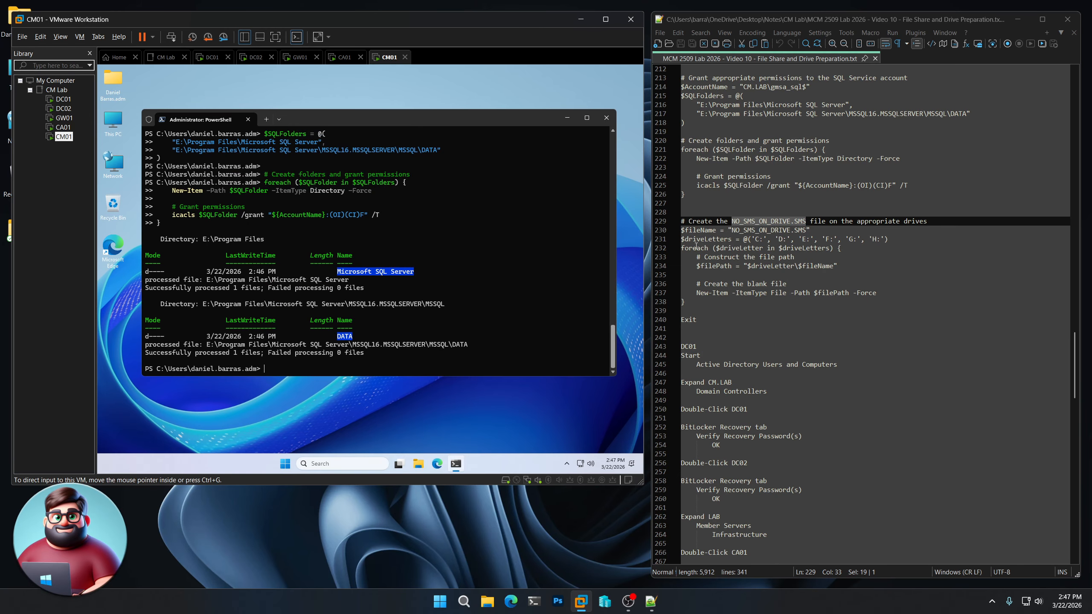
click(702, 320)
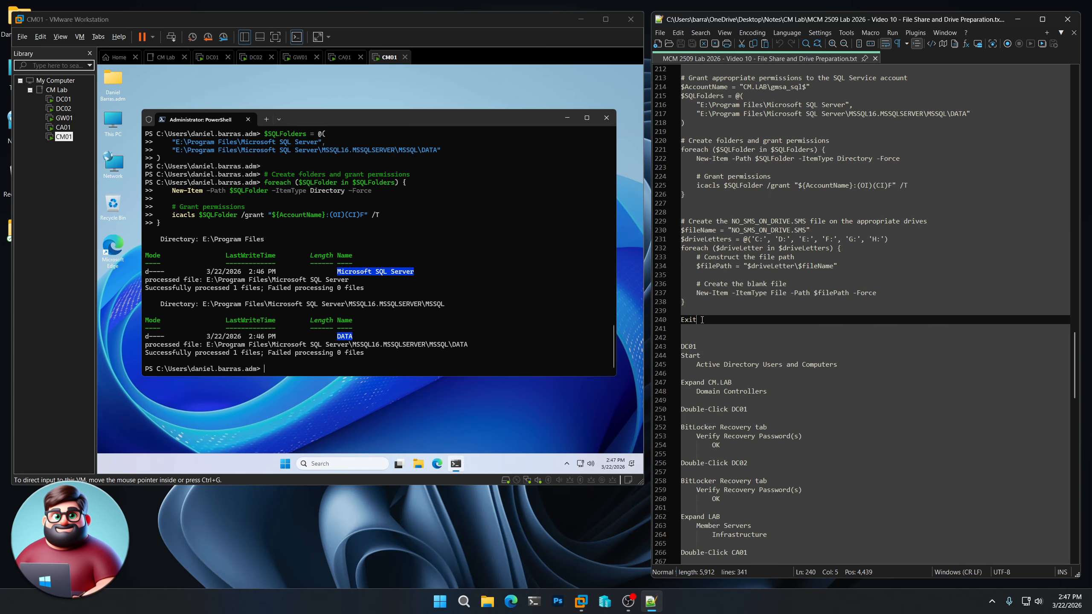
drag(702, 320, 669, 228)
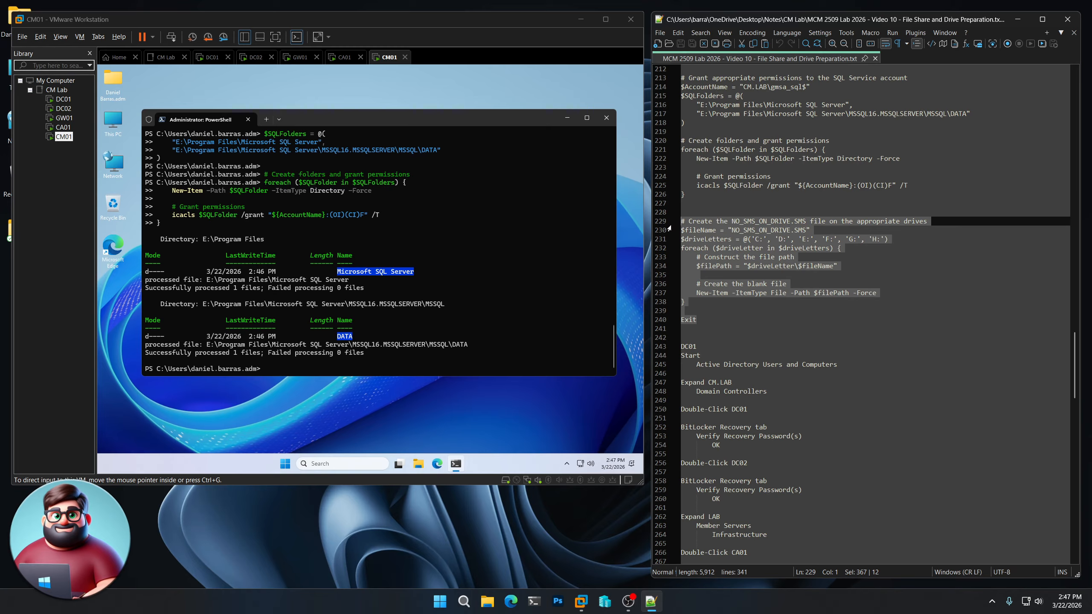
right_click(720, 233)
click(744, 250)
click(402, 120)
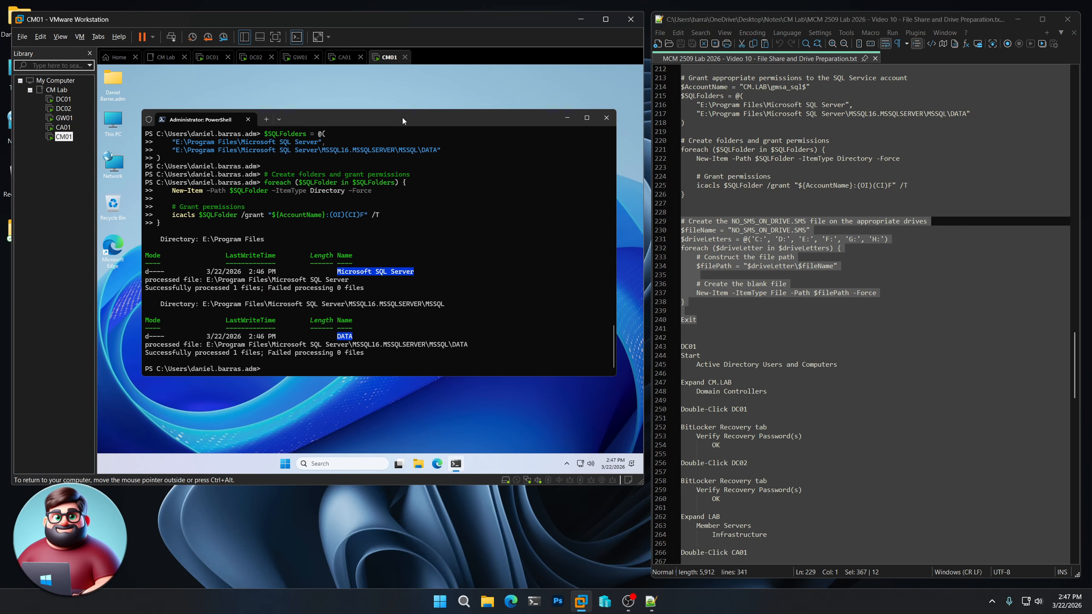
right_click(426, 243)
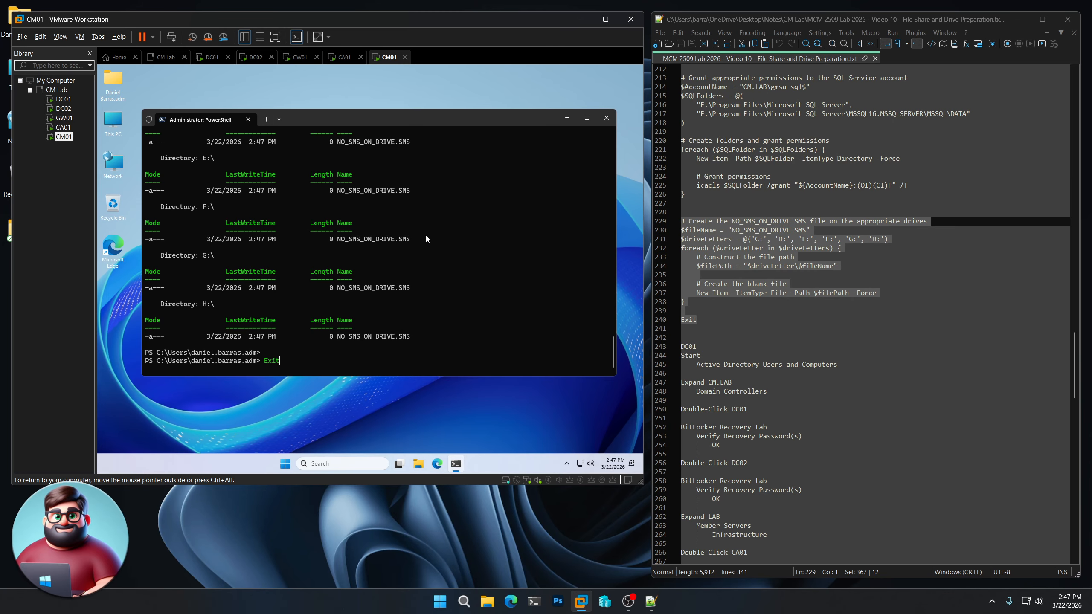
key(Return)
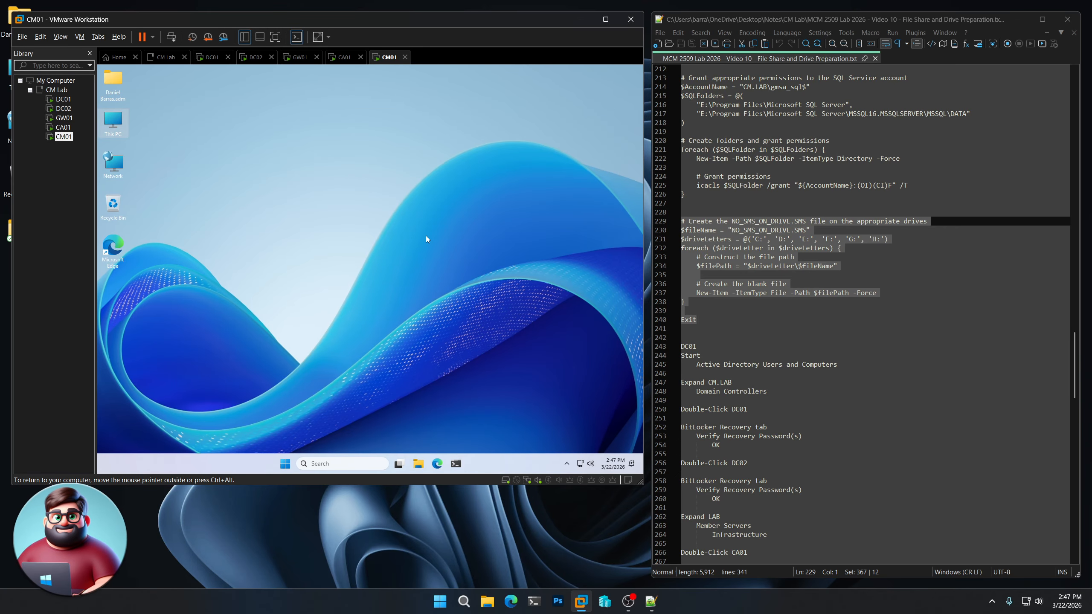
- On DC01, open Active Directory Users and Computers to CM.LAB's Domain Controllers
click(63, 99)
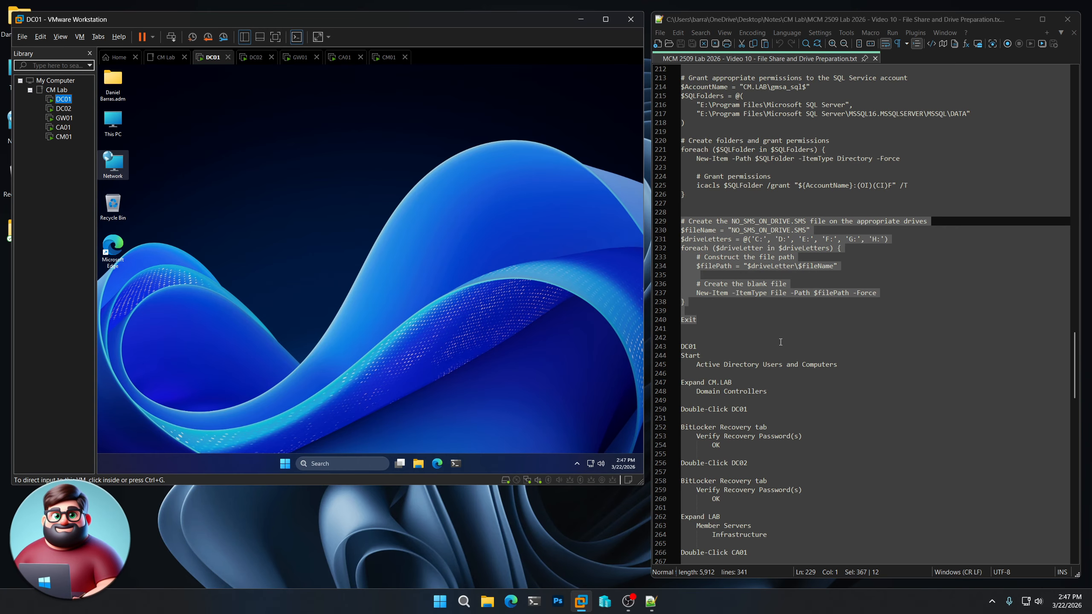
scroll(786, 368, down, 3)
scroll(786, 368, down, 2)
click(346, 365)
click(285, 463)
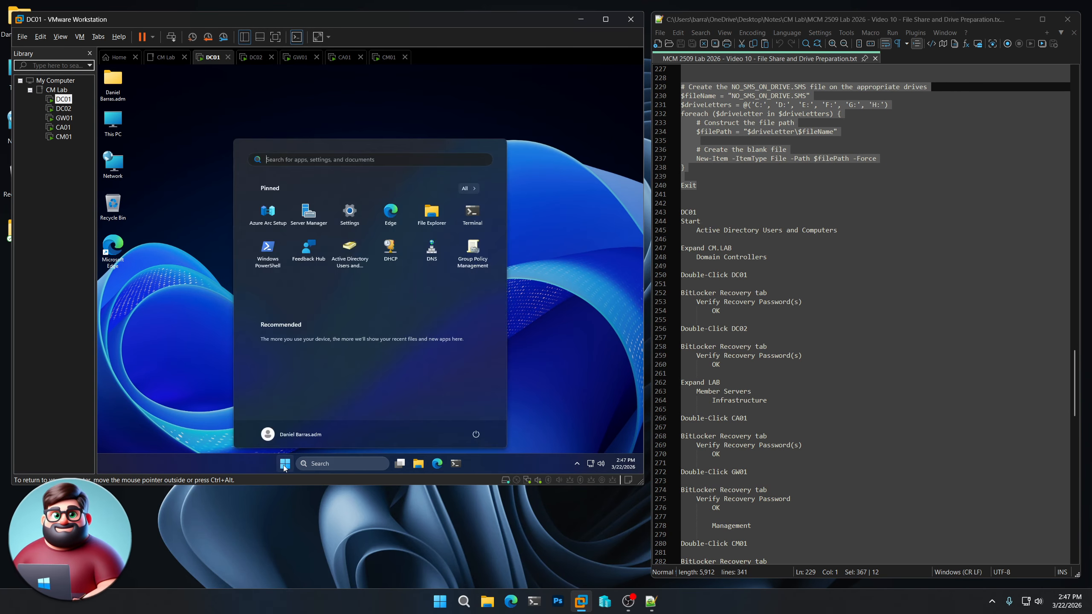
click(355, 251)
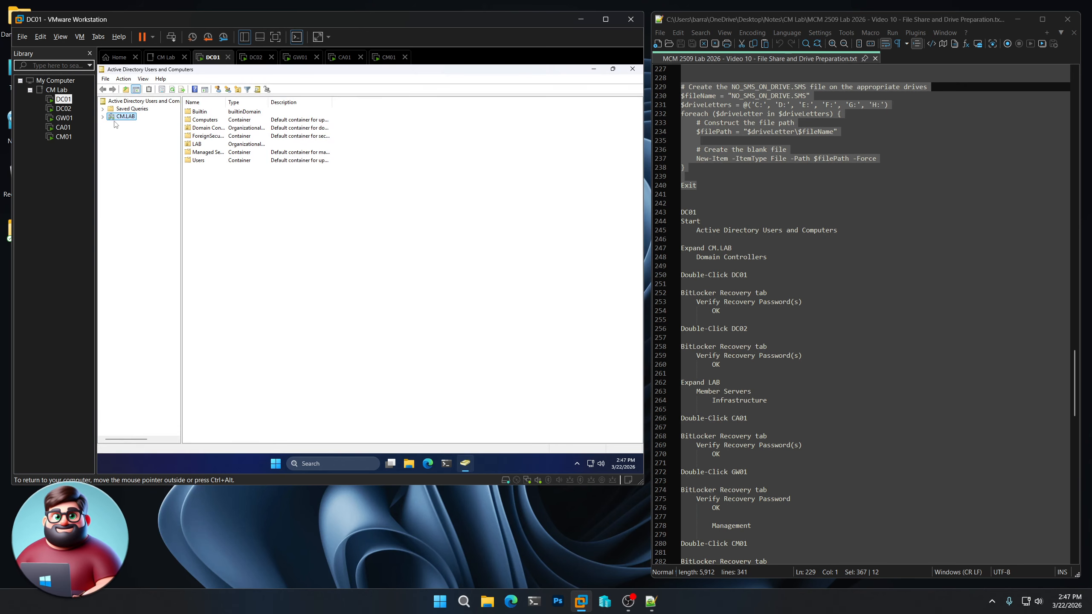
click(104, 117)
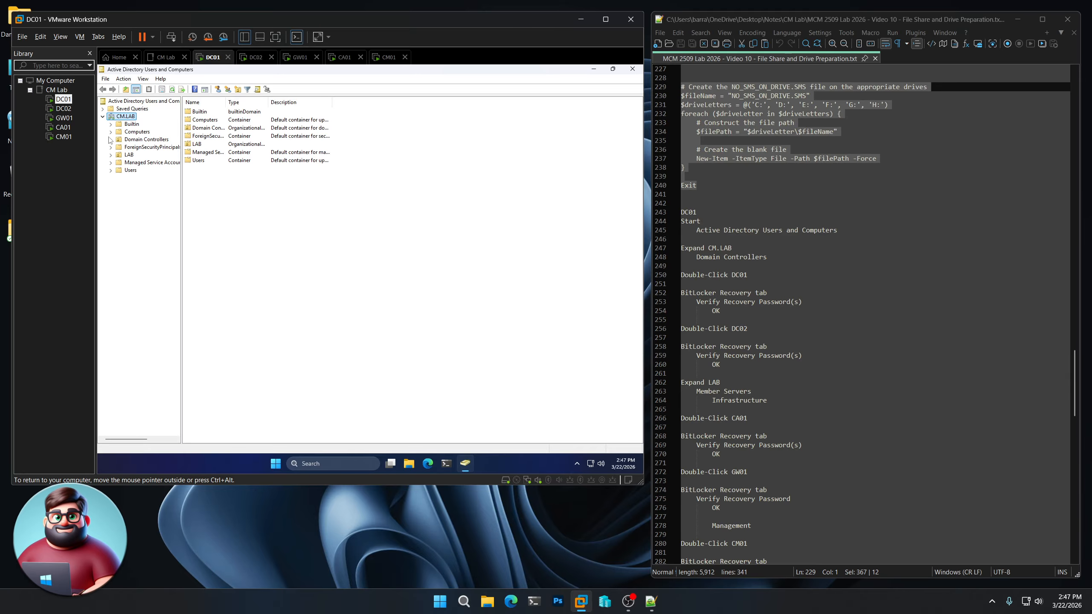
click(134, 140)
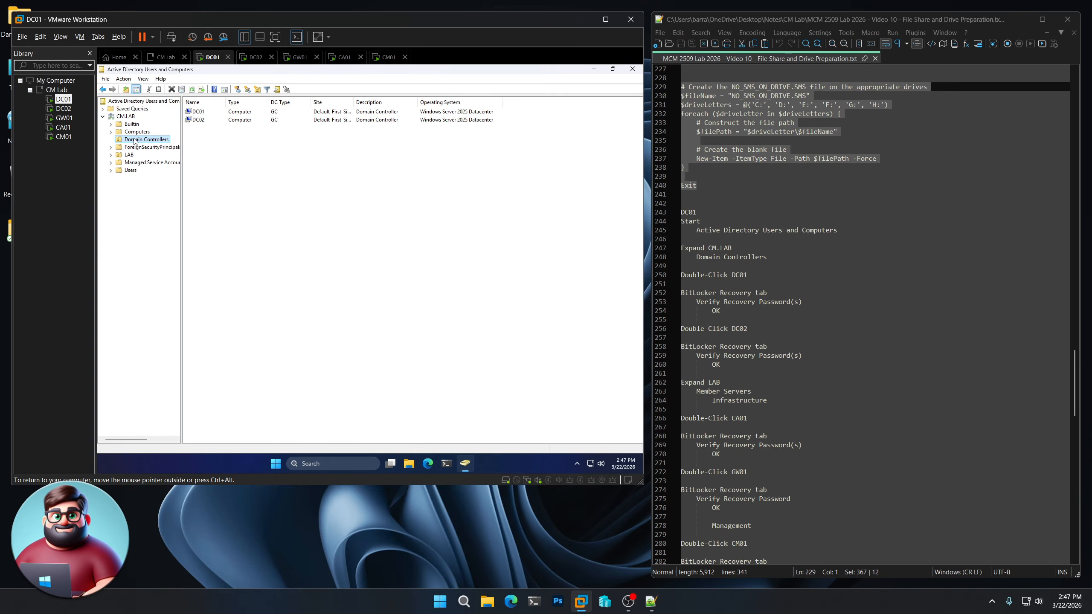
- Check the BitLocker recovery passwords stored for DC01 and DC02
double_click(206, 112)
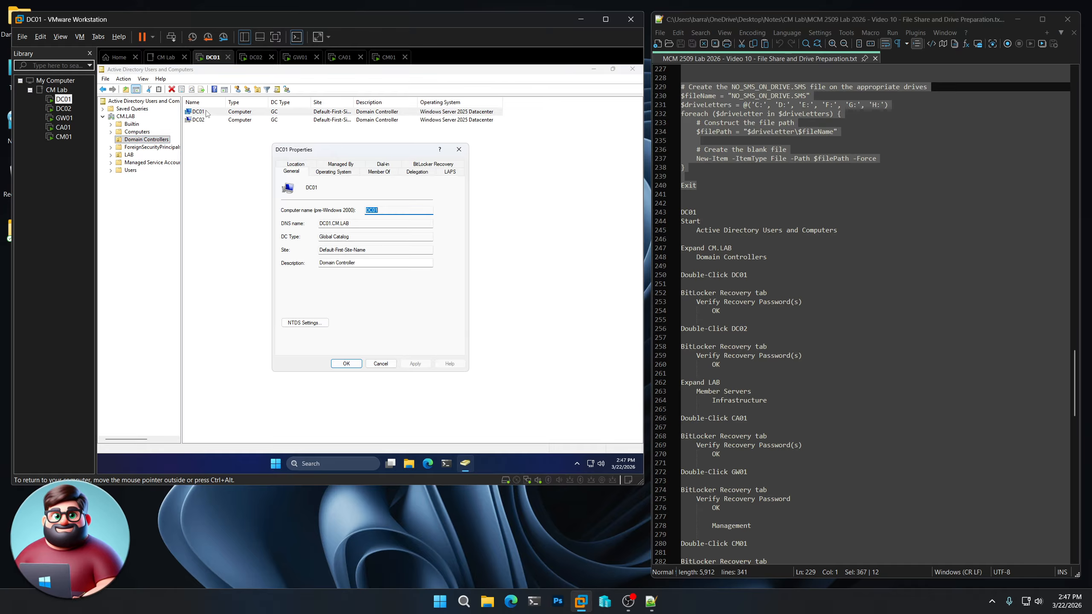
click(434, 165)
click(355, 210)
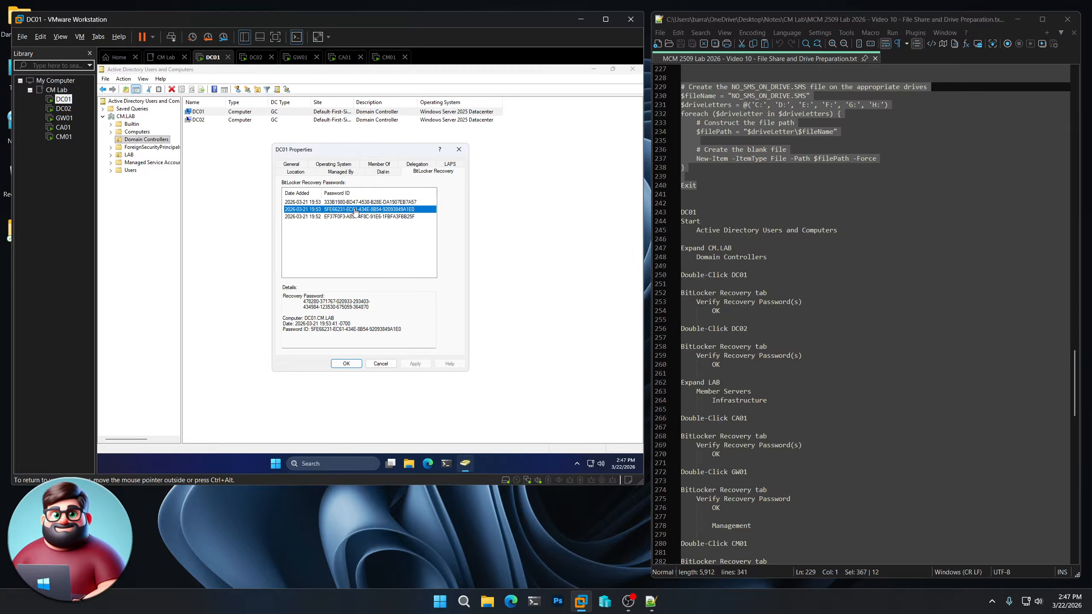
click(353, 217)
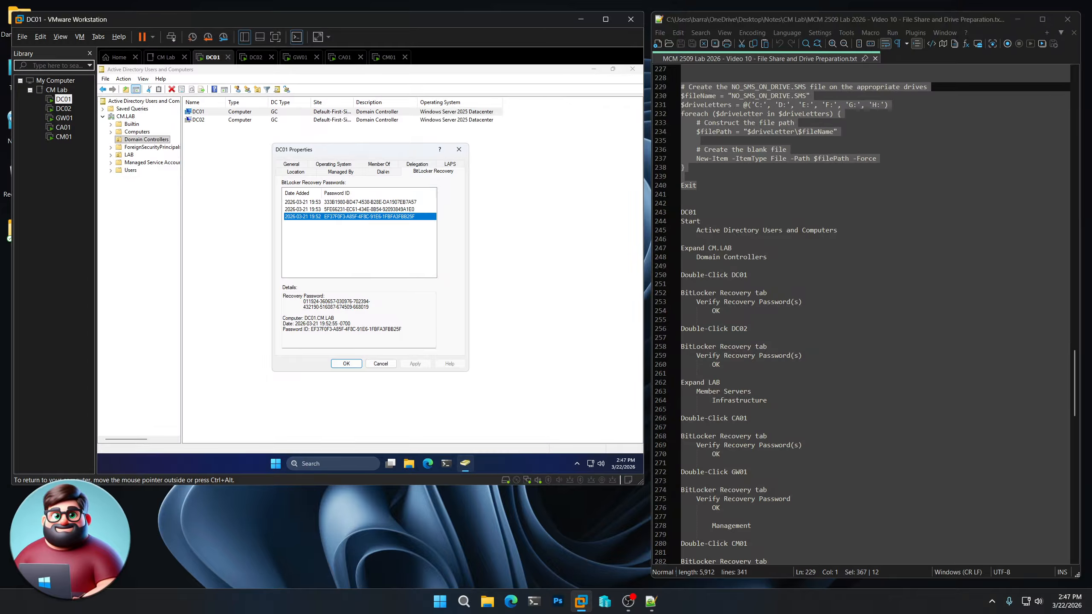
click(381, 363)
double_click(286, 120)
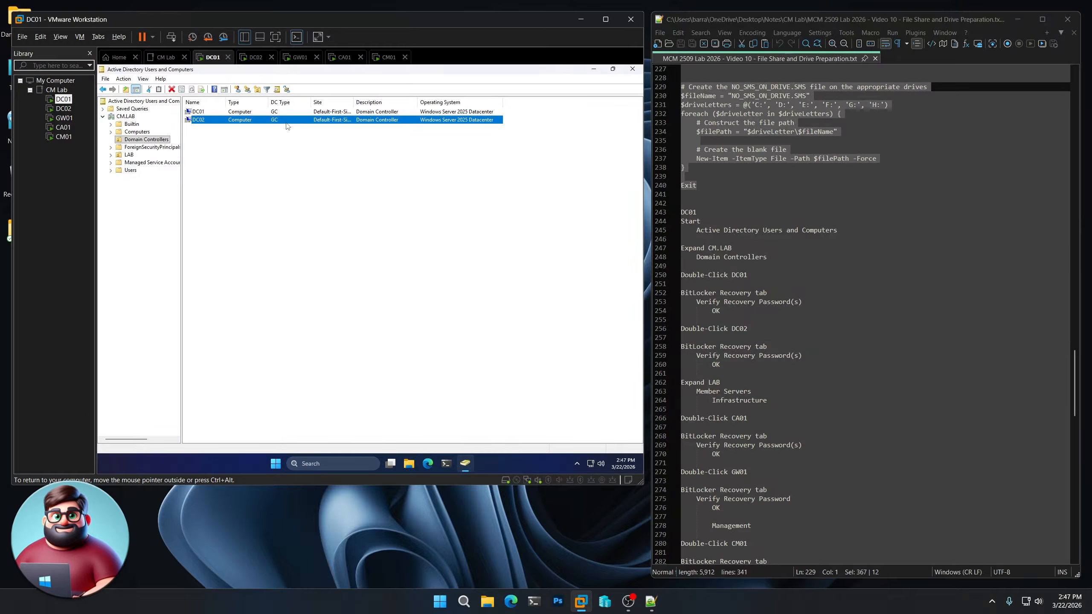
click(431, 164)
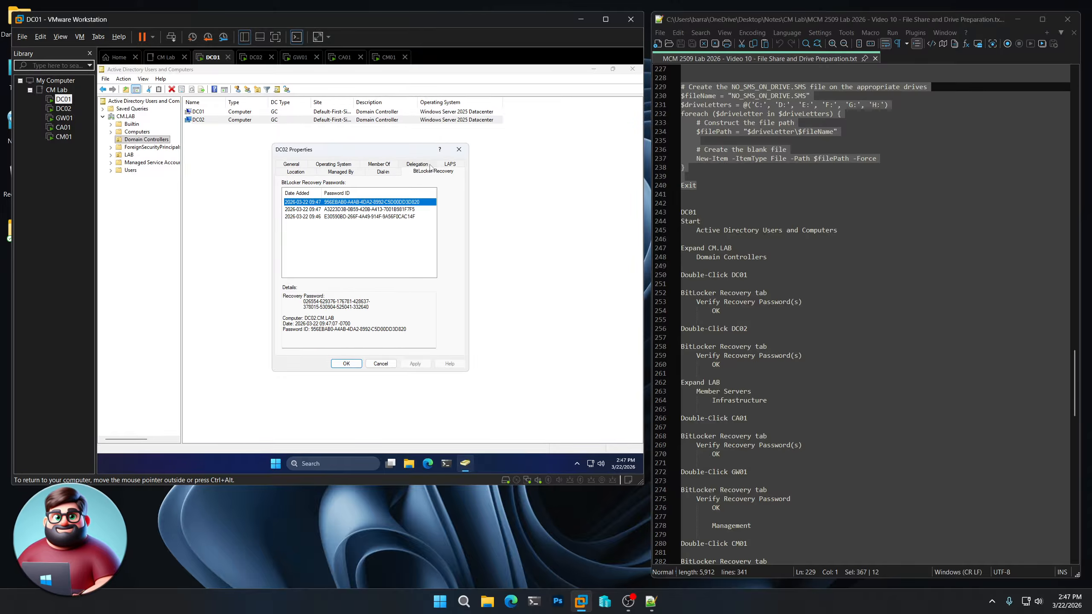
click(366, 209)
click(365, 216)
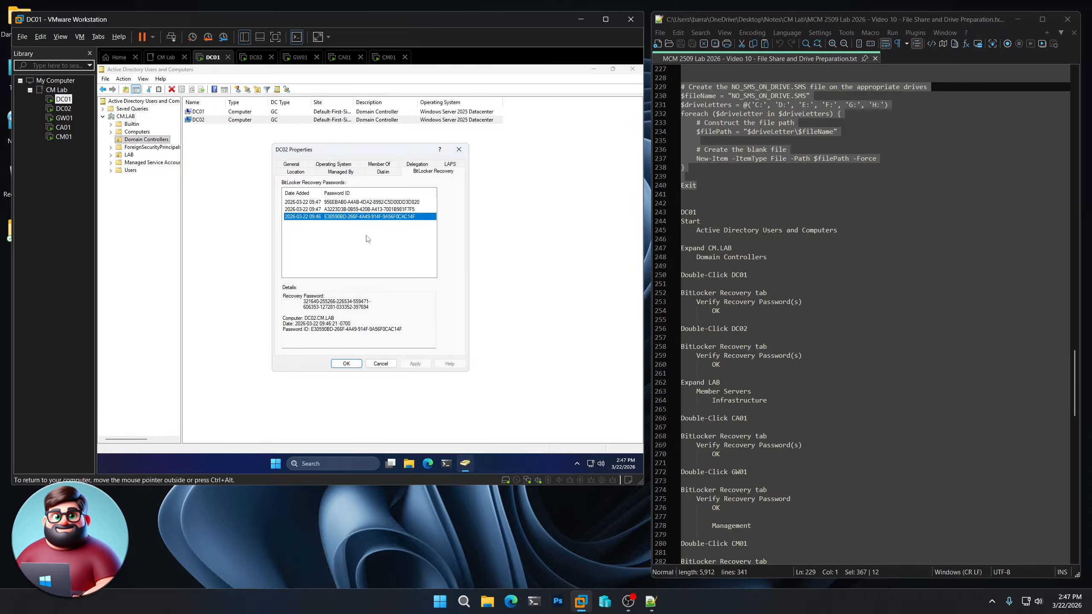
click(346, 364)
- Check the BitLocker recovery passwords for CA01 and GW01 under LAB > Member Servers > Infrastructure
click(110, 155)
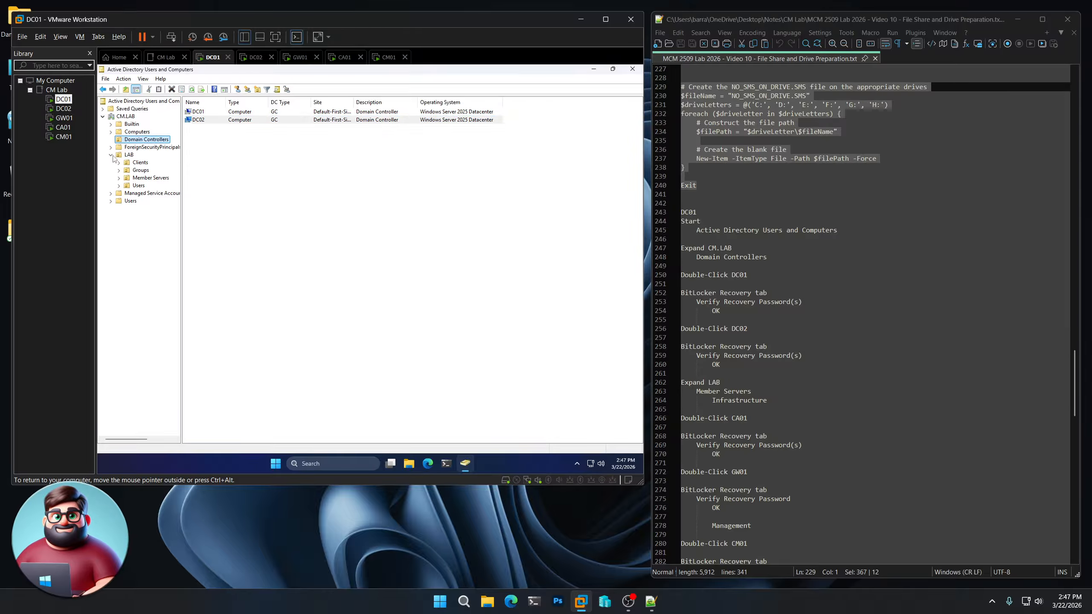
click(119, 177)
click(154, 187)
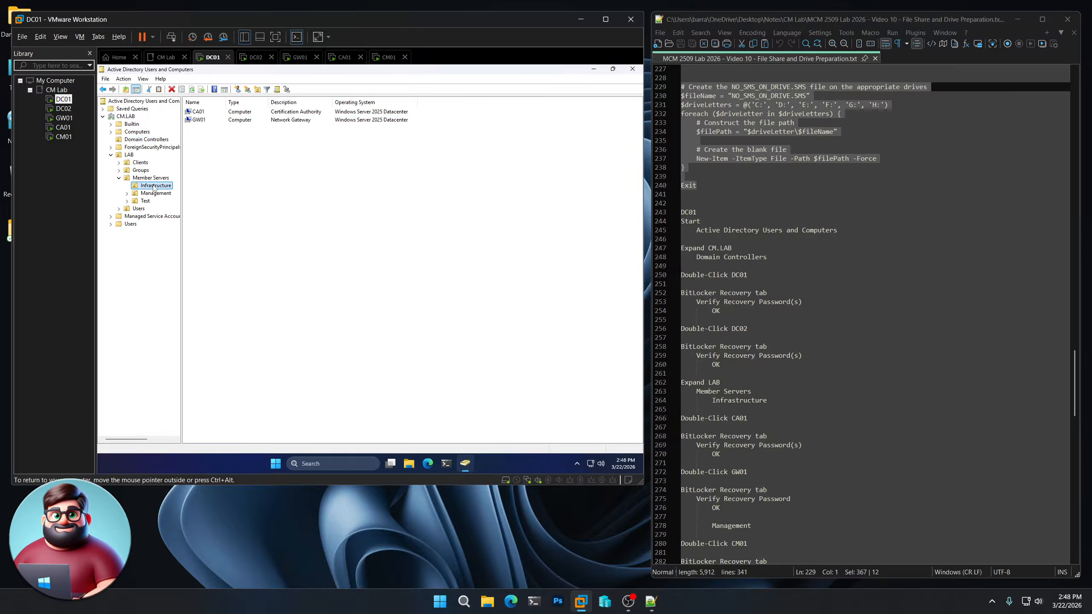
double_click(222, 112)
click(420, 164)
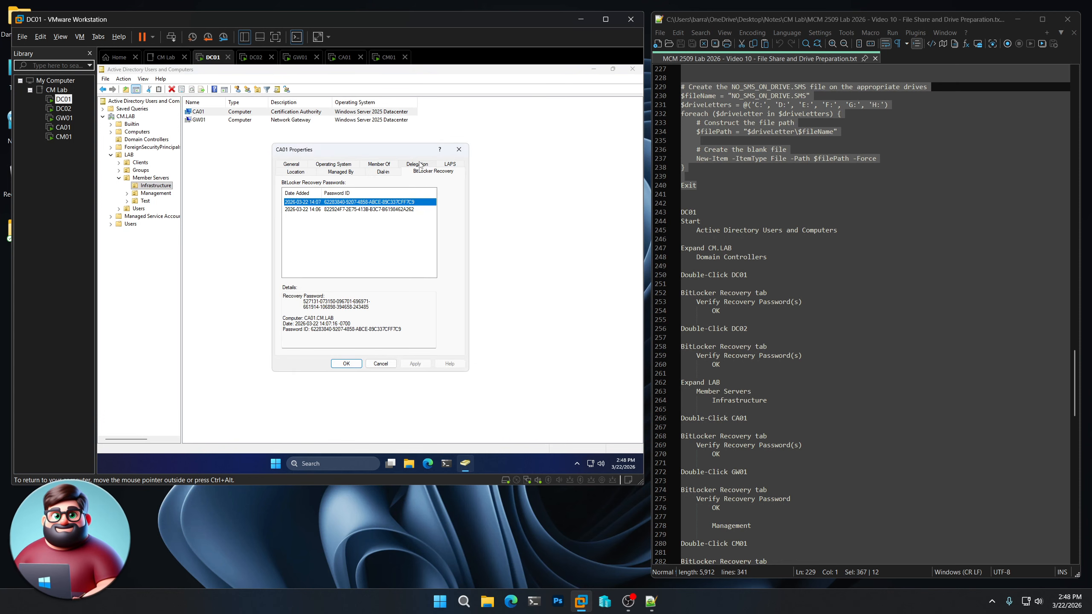
click(346, 210)
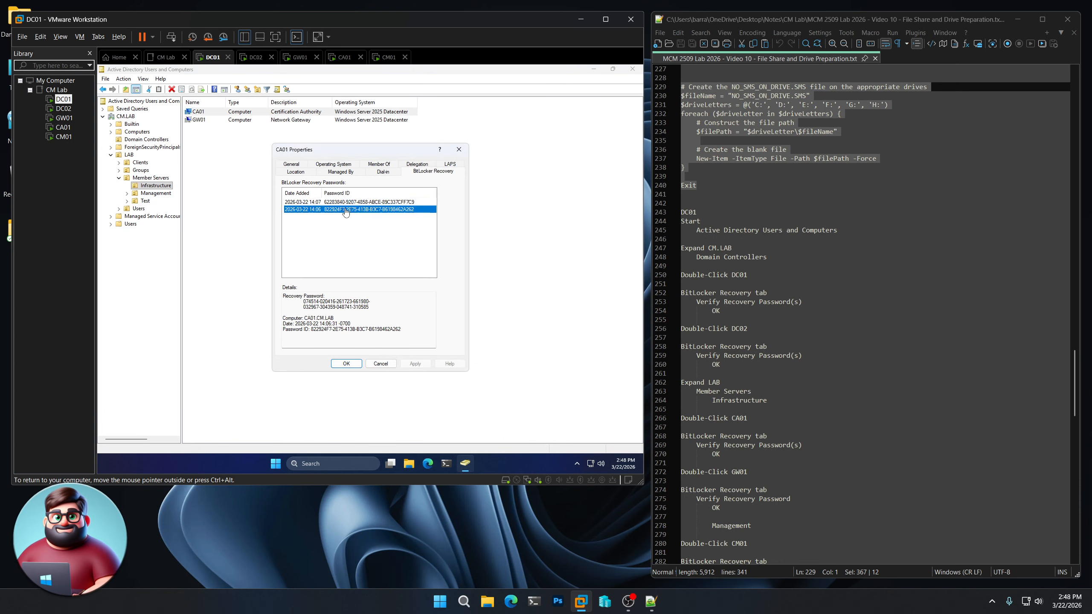
click(346, 363)
click(247, 120)
double_click(248, 121)
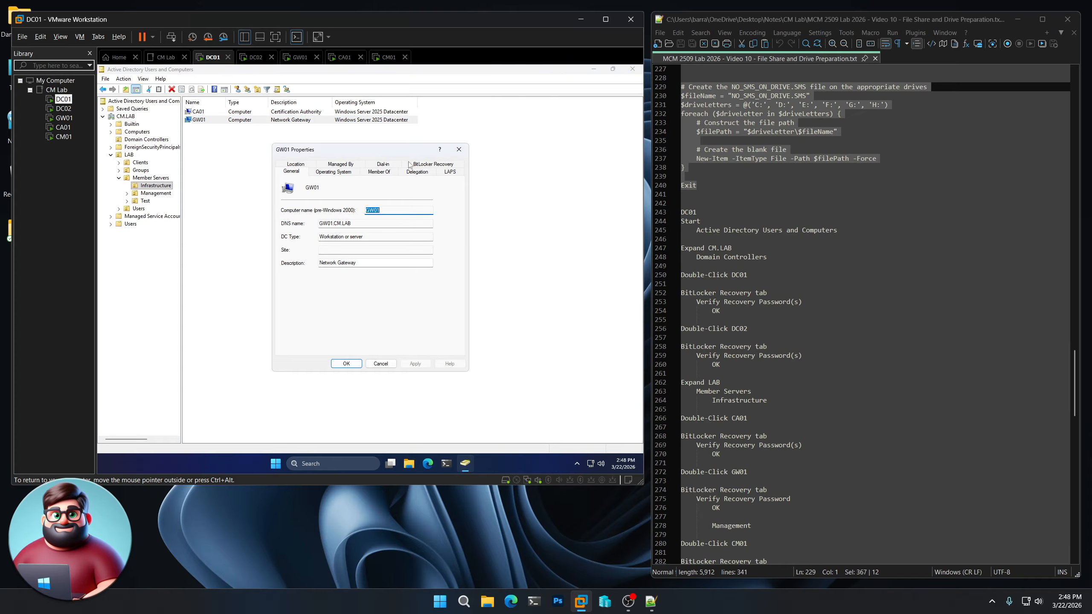
click(422, 165)
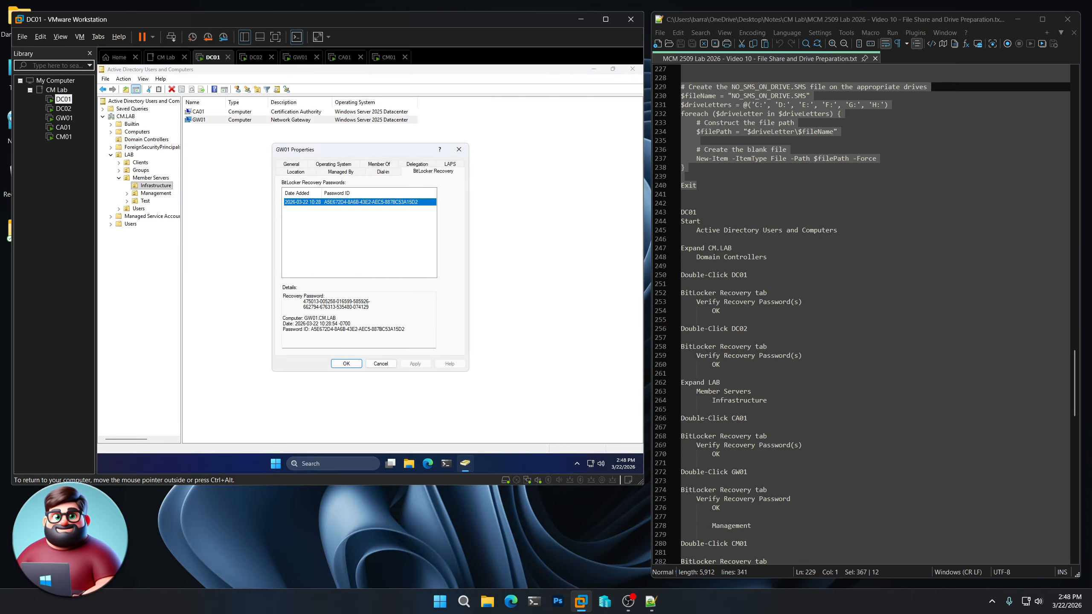
click(346, 363)
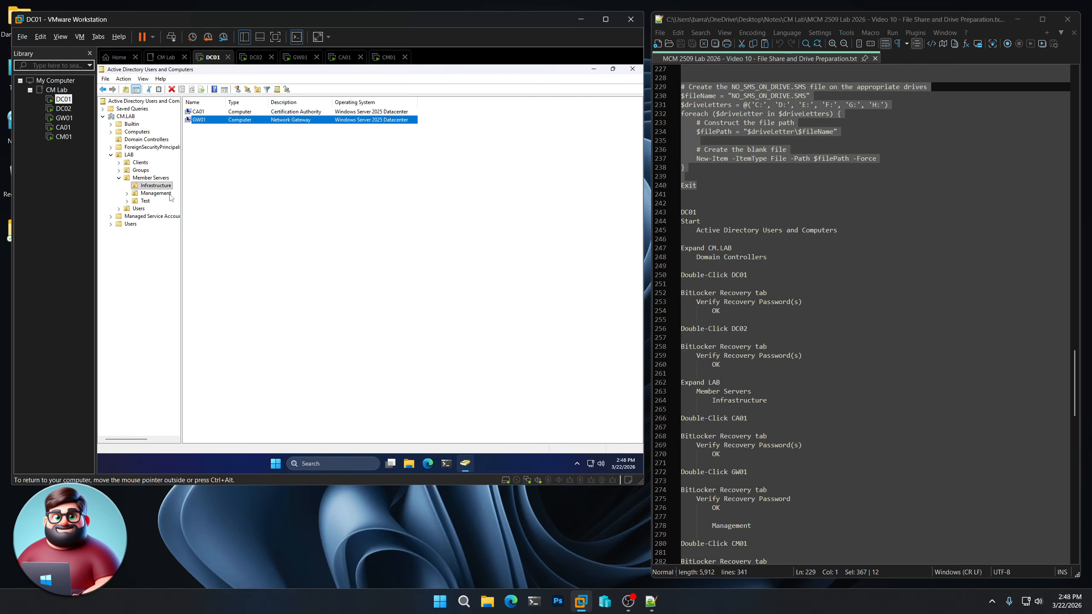
- Step through all of CM01's BitLocker recovery passwords in the Management unit
click(157, 193)
double_click(223, 112)
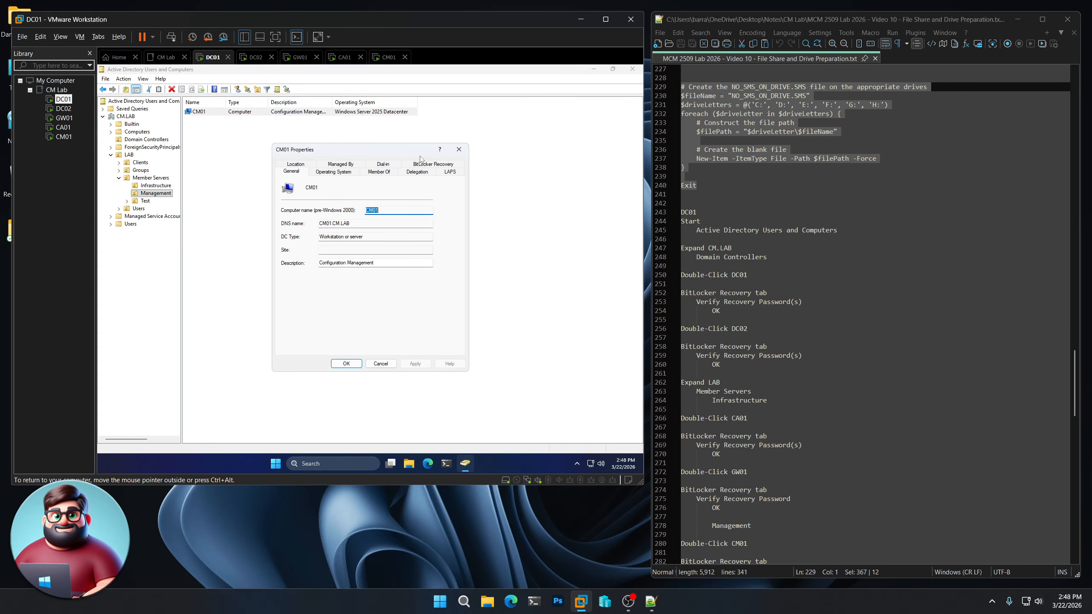
click(428, 164)
click(368, 210)
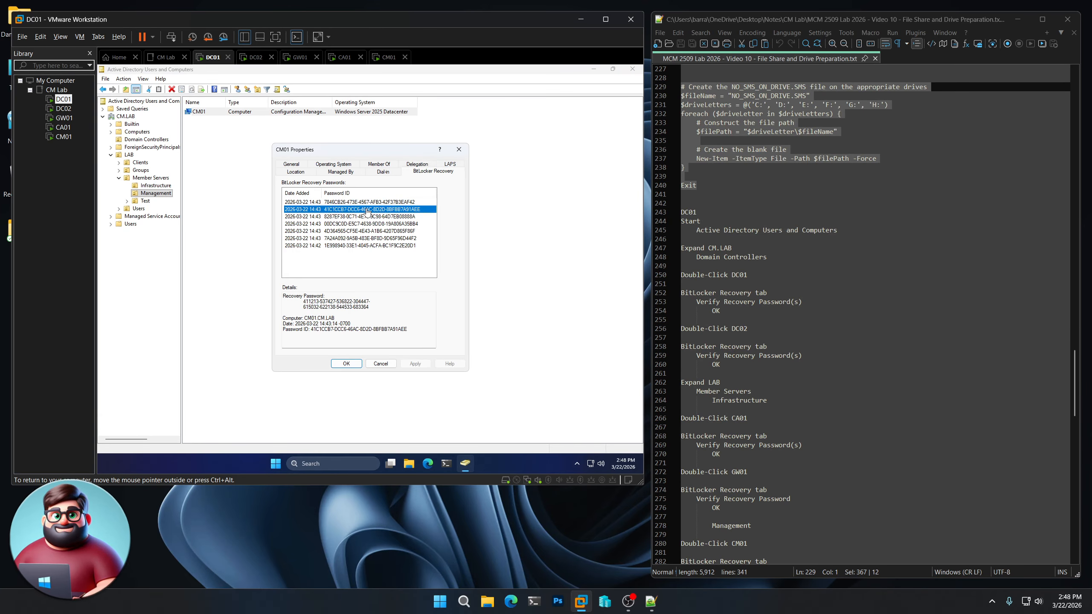
click(368, 217)
click(366, 224)
click(364, 232)
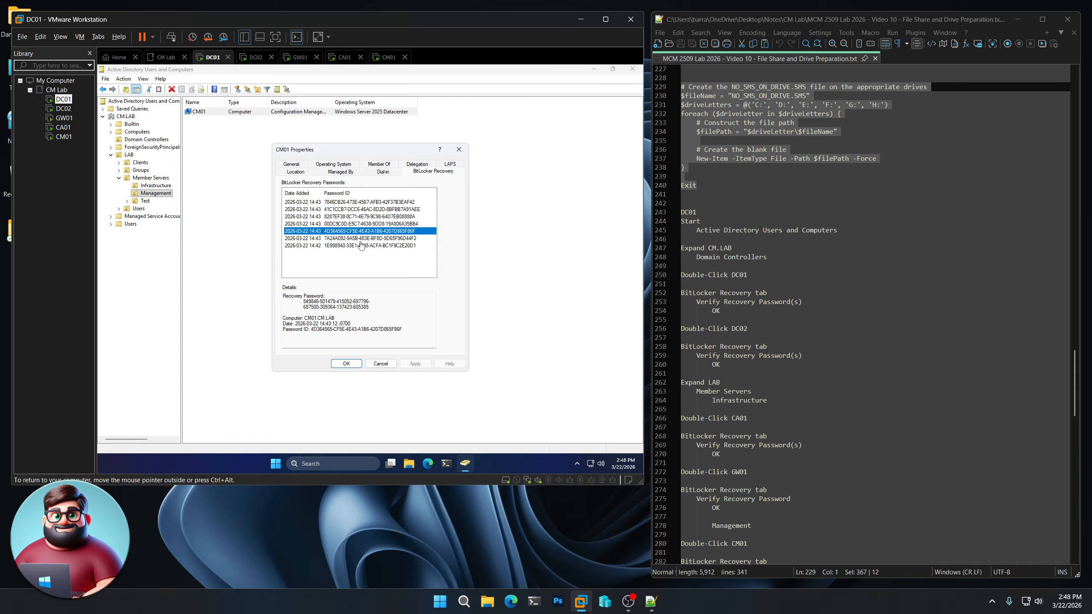
click(362, 239)
click(360, 246)
scroll(743, 430, down, 8)
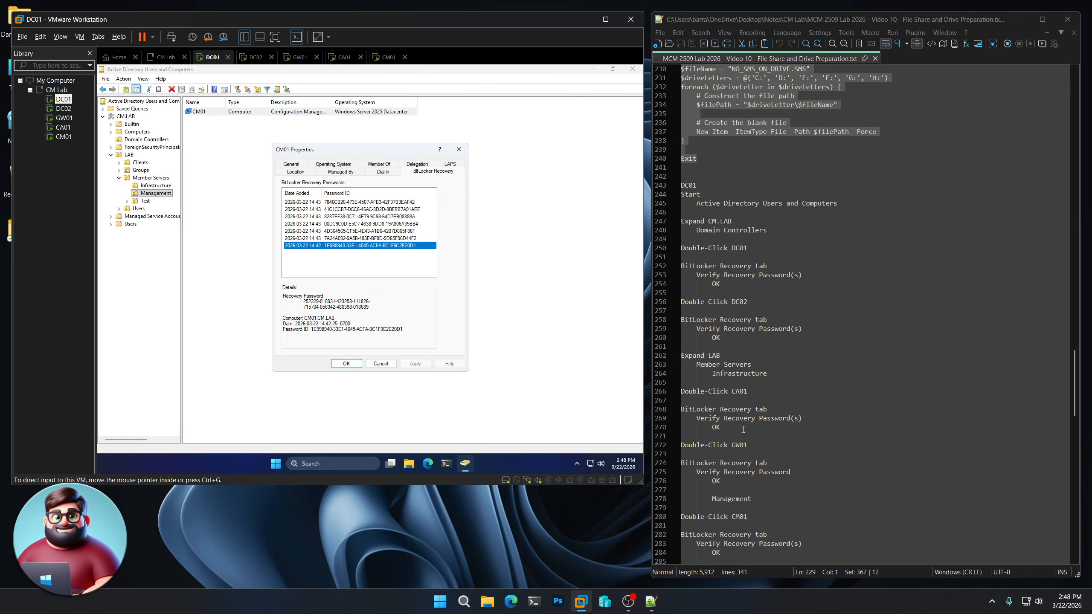
scroll(743, 429, down, 1)
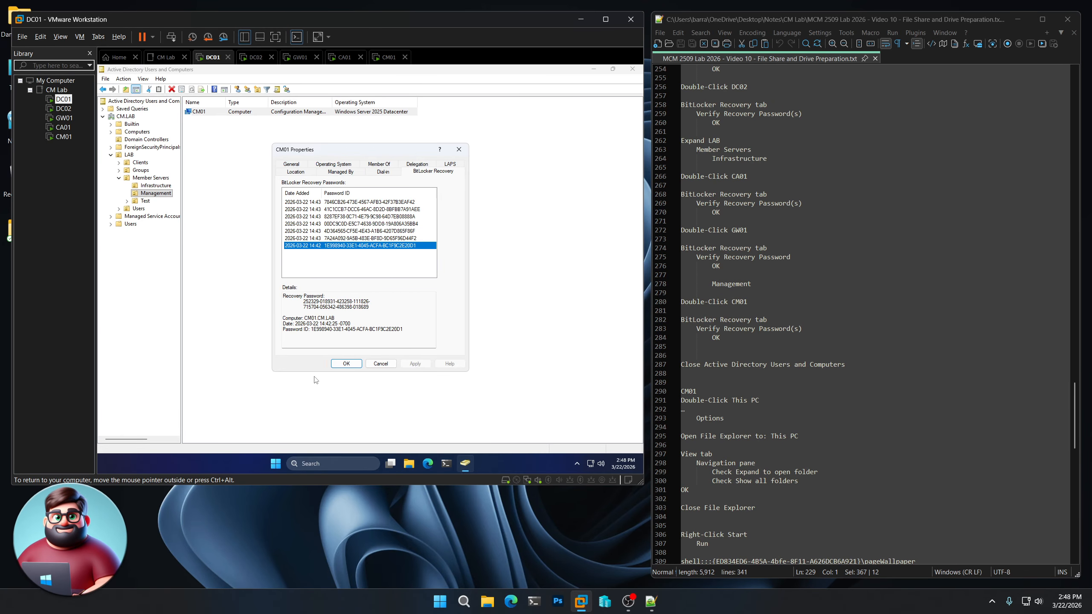
- Close CM01's properties and Active Directory Users and Computers
click(346, 364)
click(465, 472)
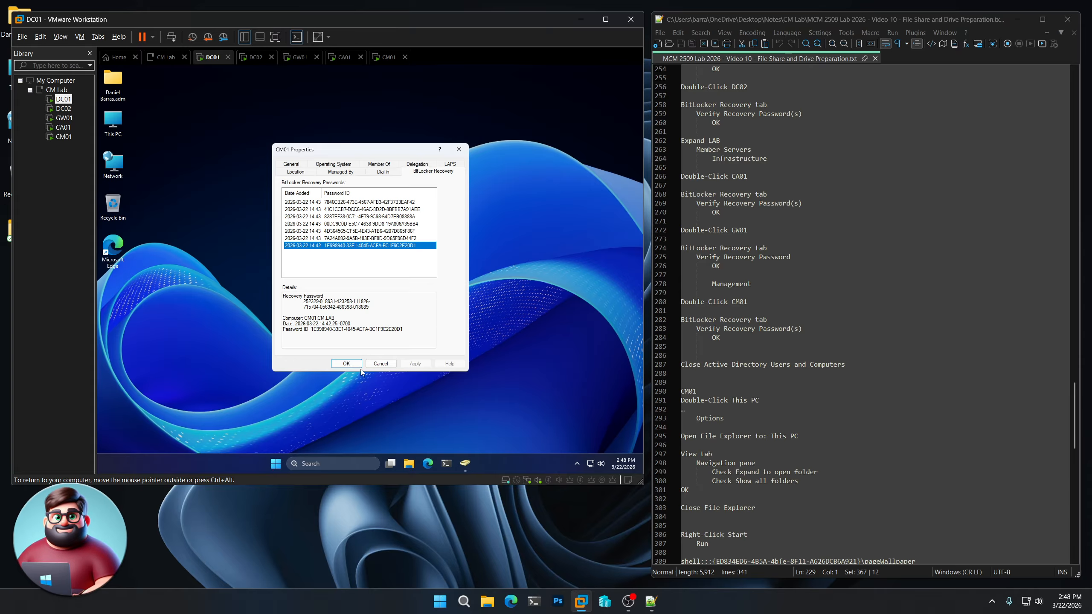
click(357, 365)
click(465, 463)
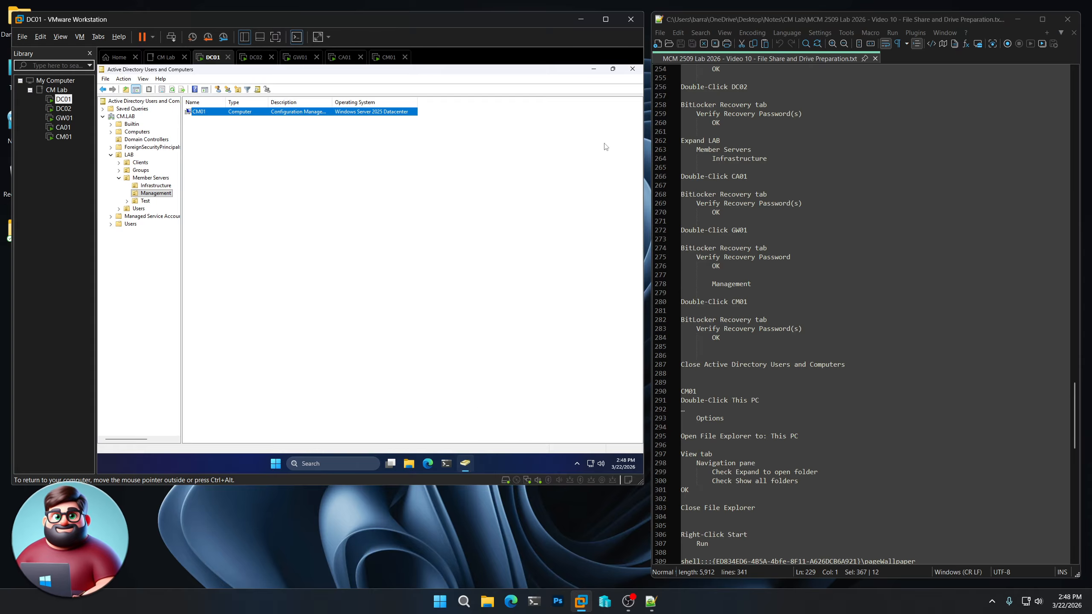
click(633, 70)
- Switch to the CM01 virtual machine and open This PC in File Explorer
scroll(800, 330, down, 6)
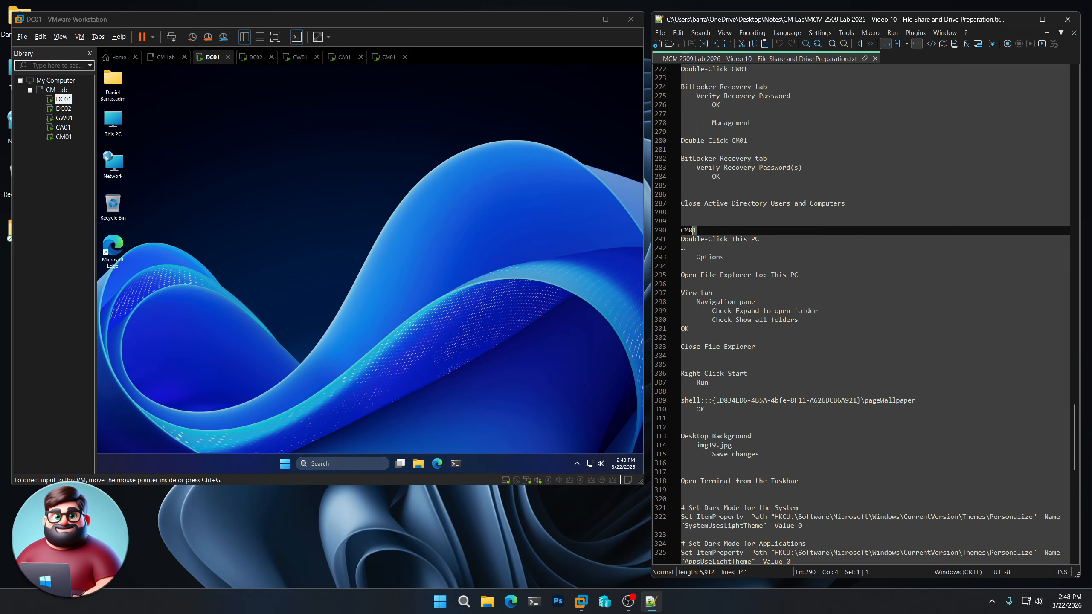
double_click(714, 229)
click(68, 138)
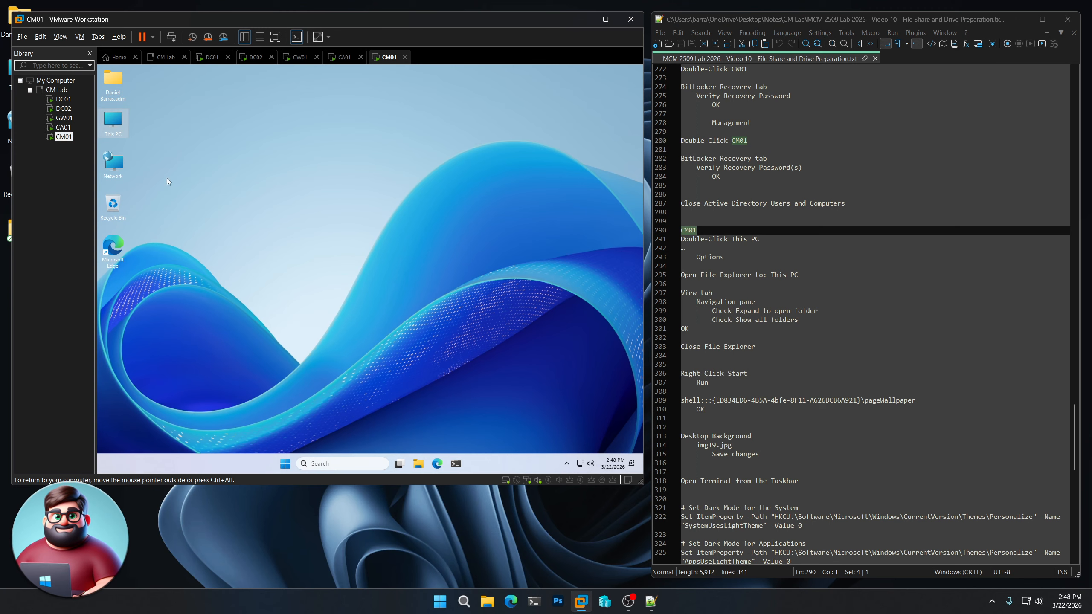
double_click(119, 126)
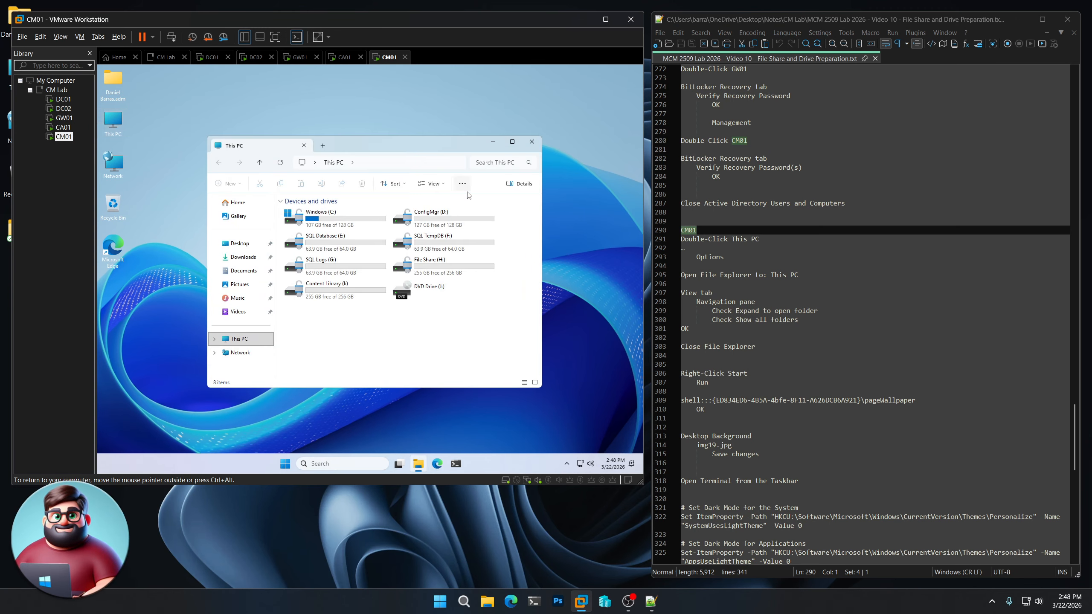
- Set Folder Options to open to This PC, expand to open folder, show all folders, and close Explorer
click(463, 184)
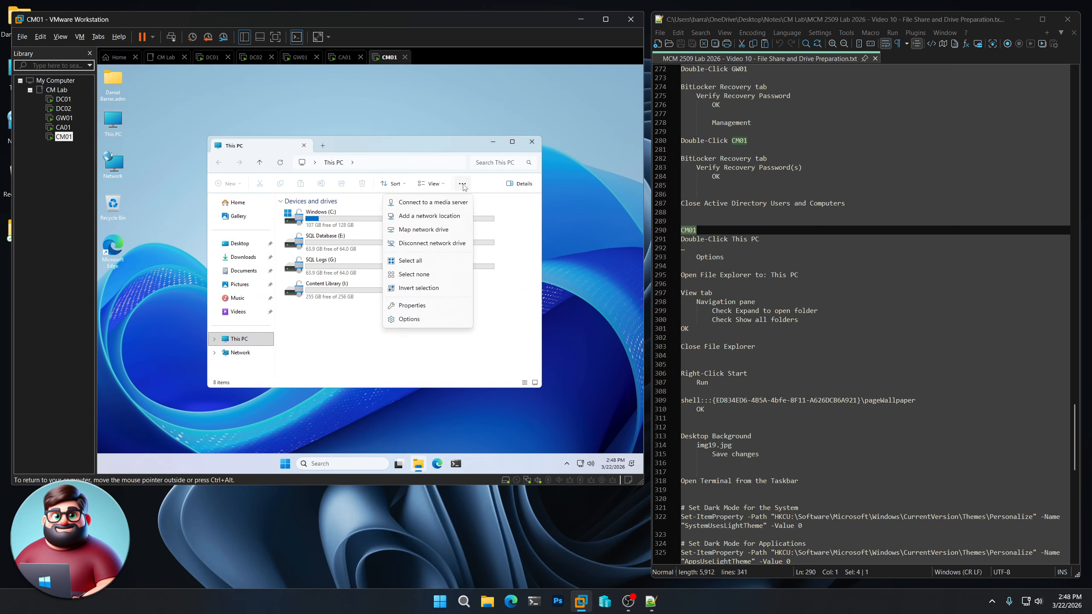
click(436, 325)
click(310, 236)
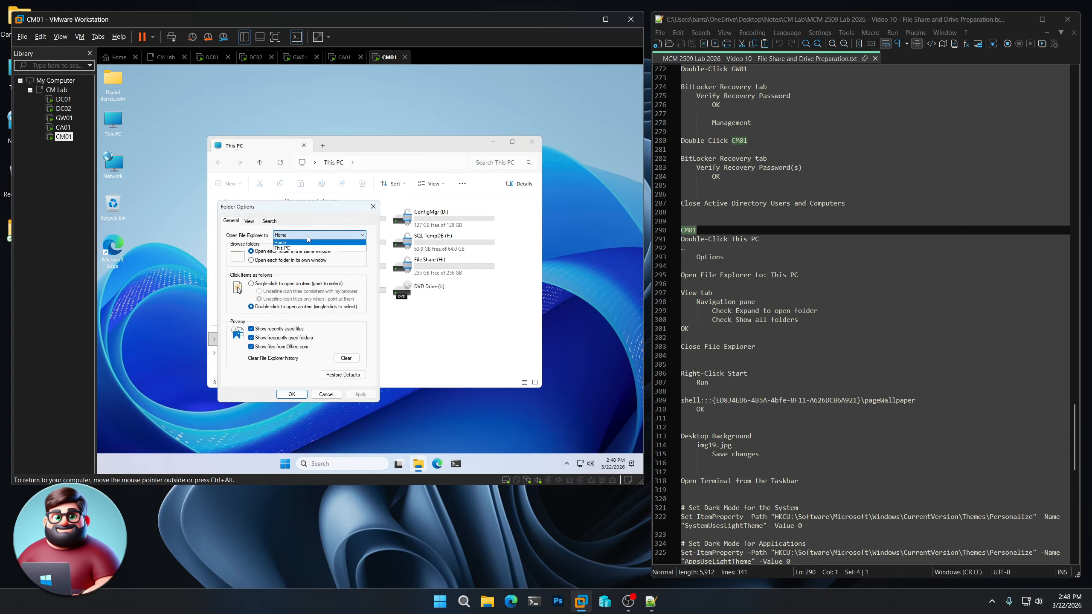
click(300, 248)
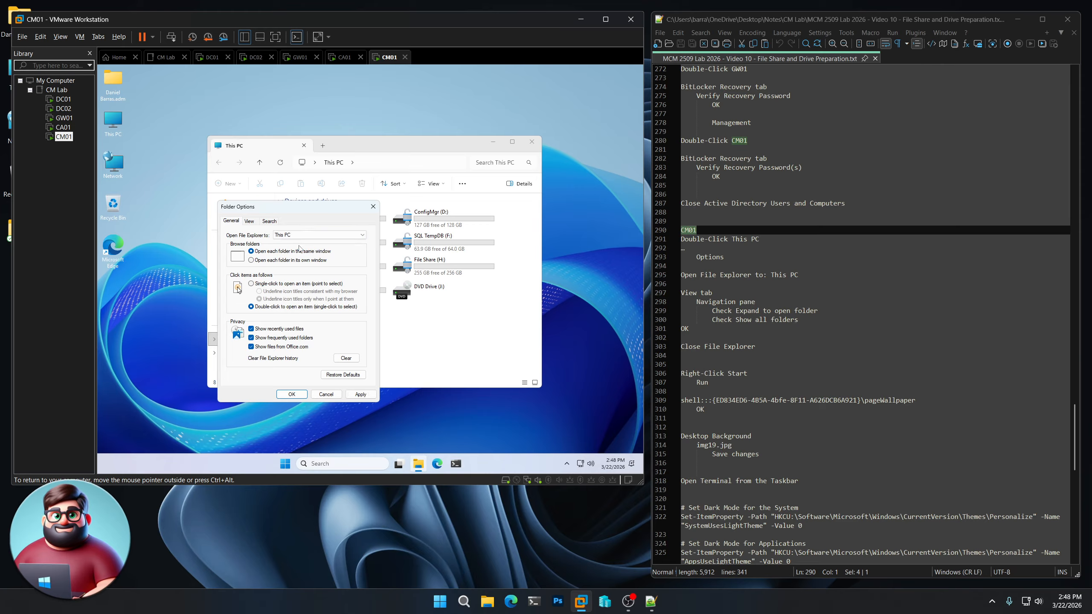
click(249, 220)
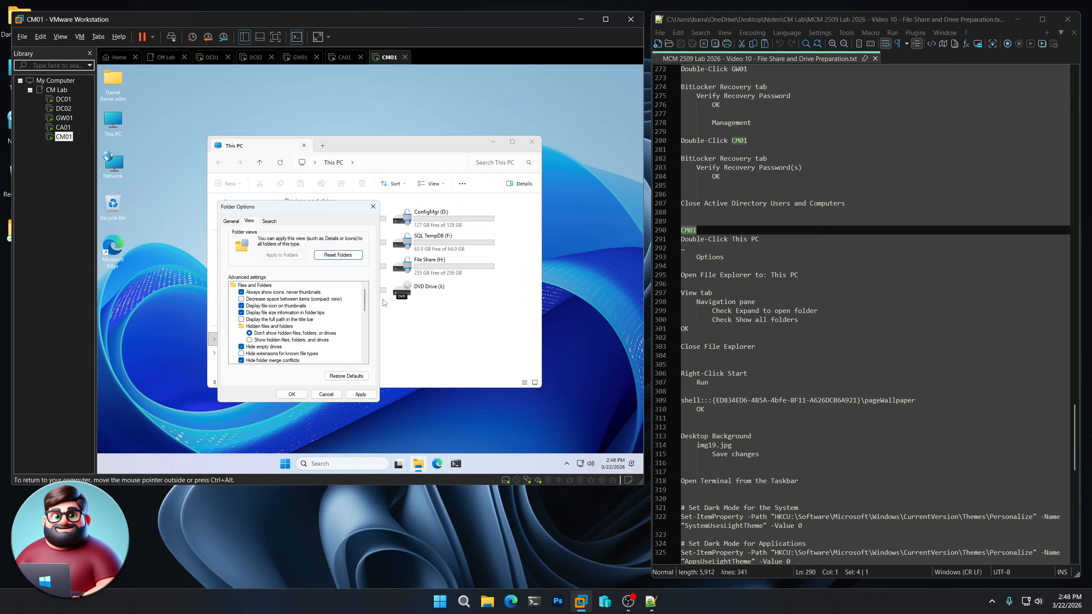
drag(367, 296, 368, 368)
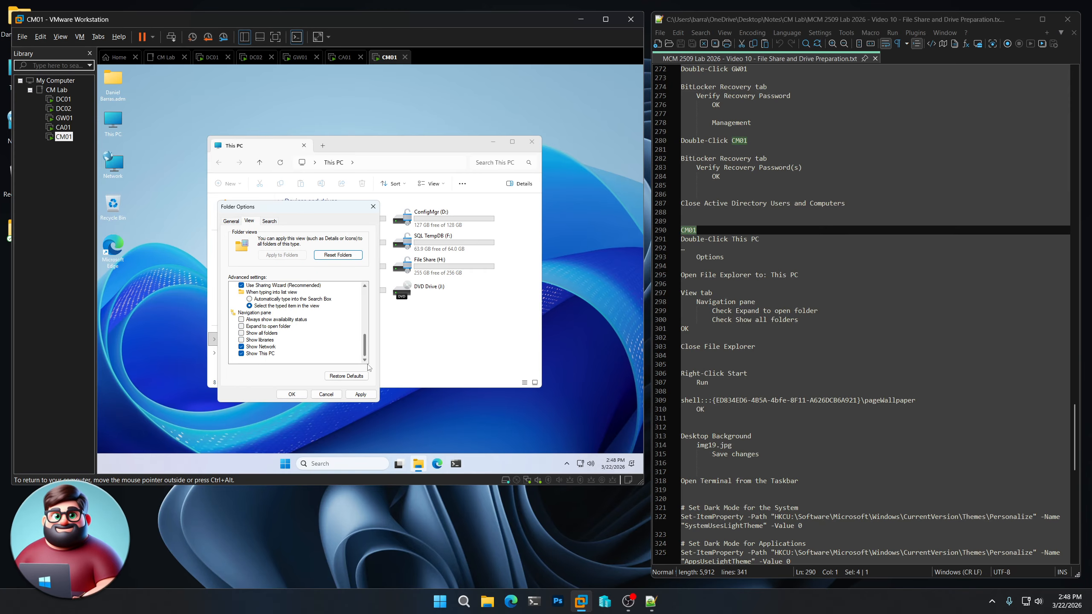
click(241, 326)
click(242, 333)
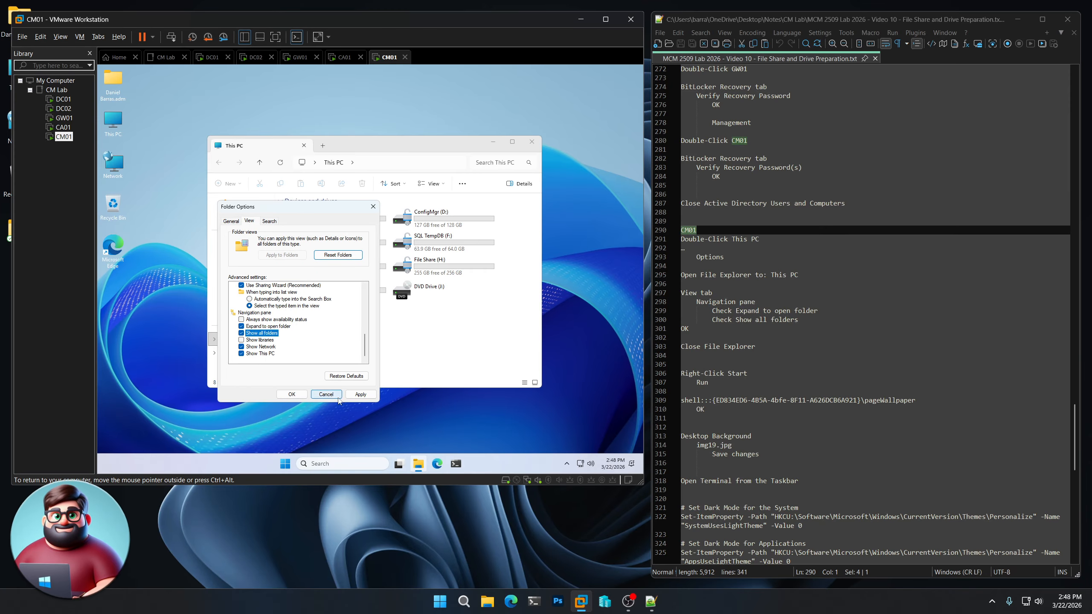
click(299, 394)
click(531, 143)
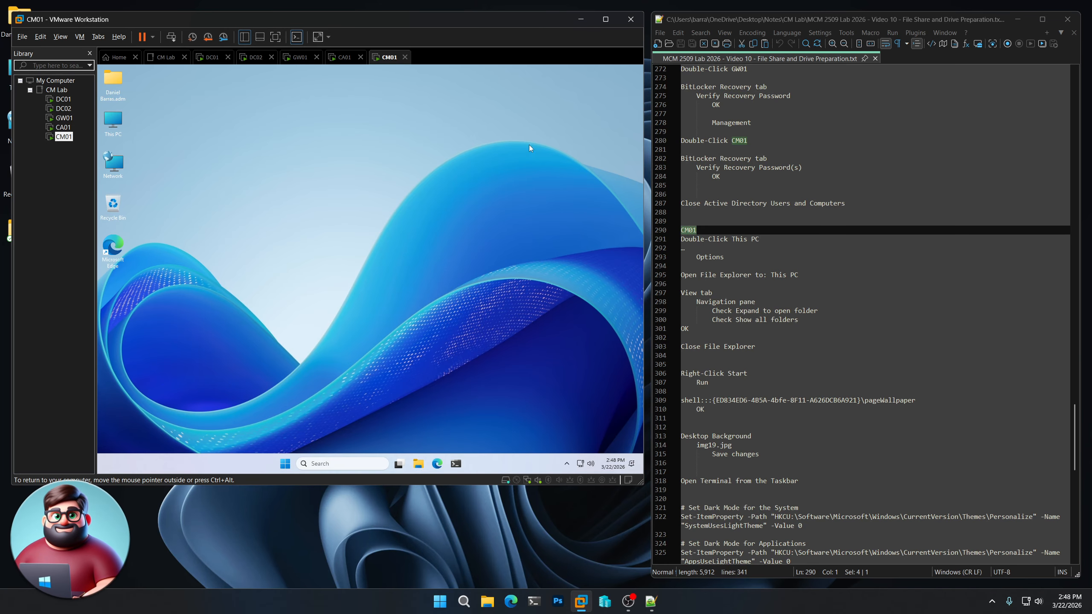
- Run the copied shell pageWallpaper path and save img19.jpg as CM01's desktop background
right_click(285, 463)
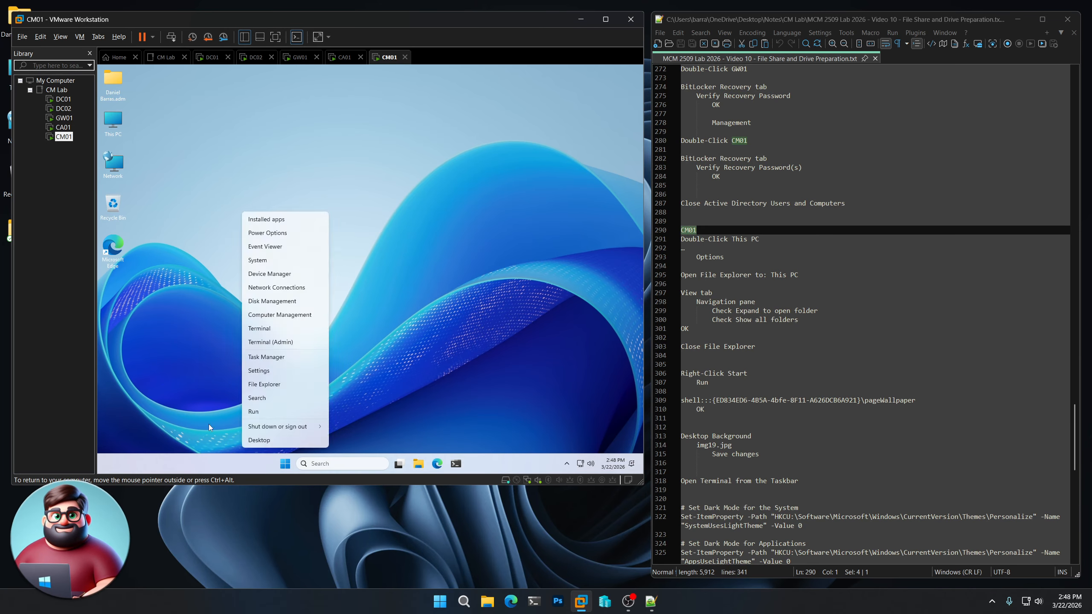
click(252, 413)
drag(916, 400, 675, 397)
key(ctrl+c)
right_click(705, 404)
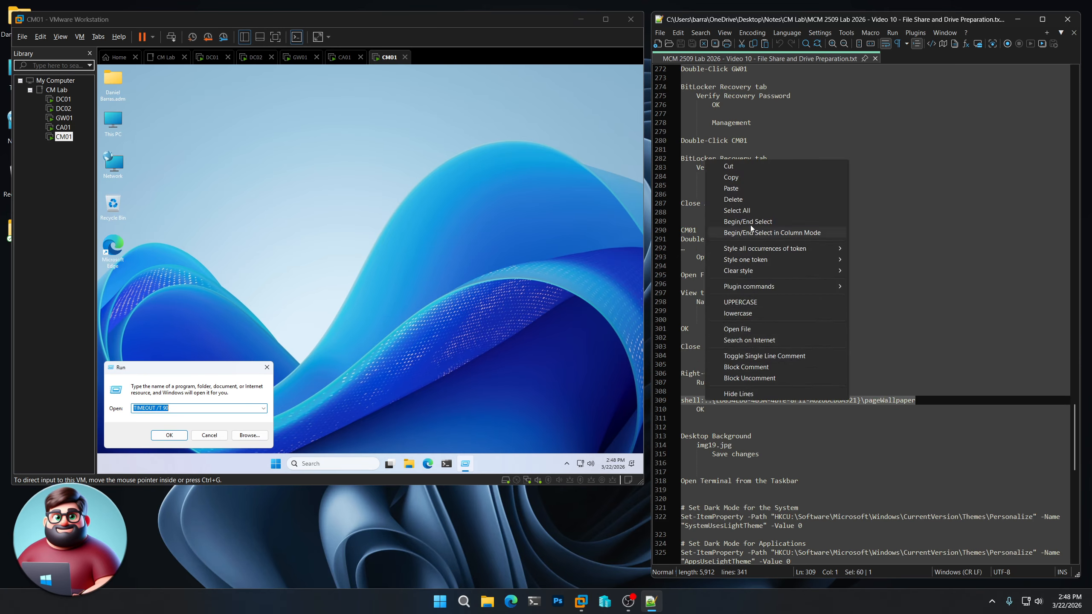
click(739, 178)
click(176, 374)
key(ctrl+v)
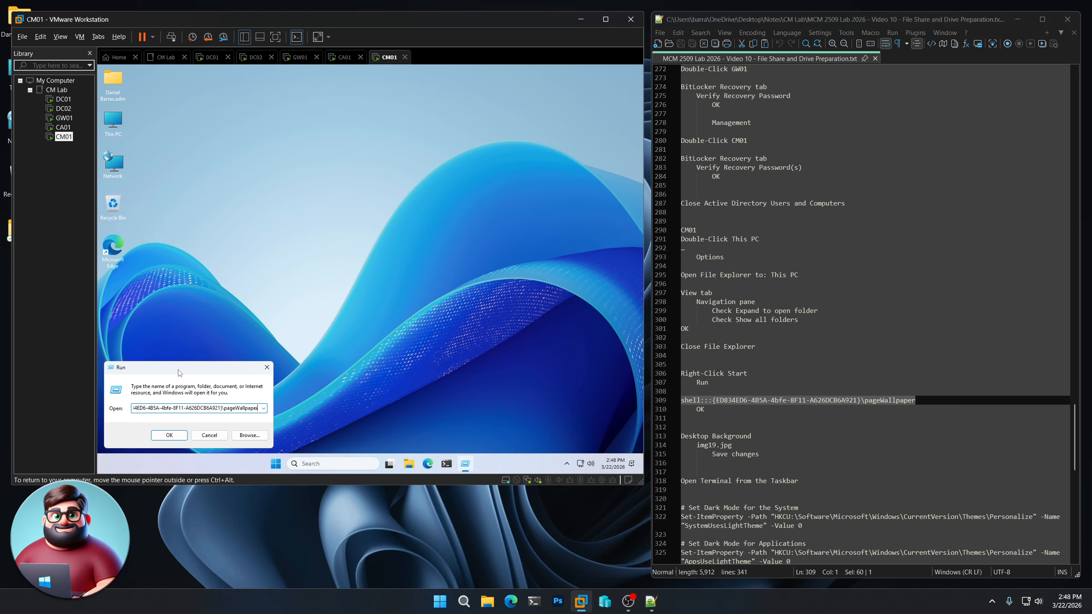
key(Return)
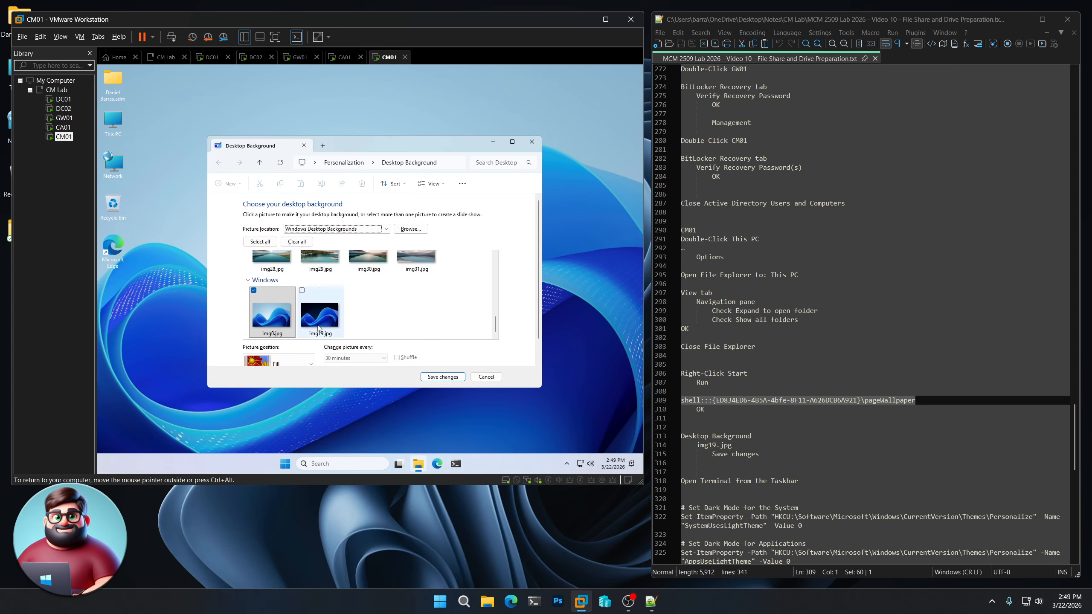
click(324, 322)
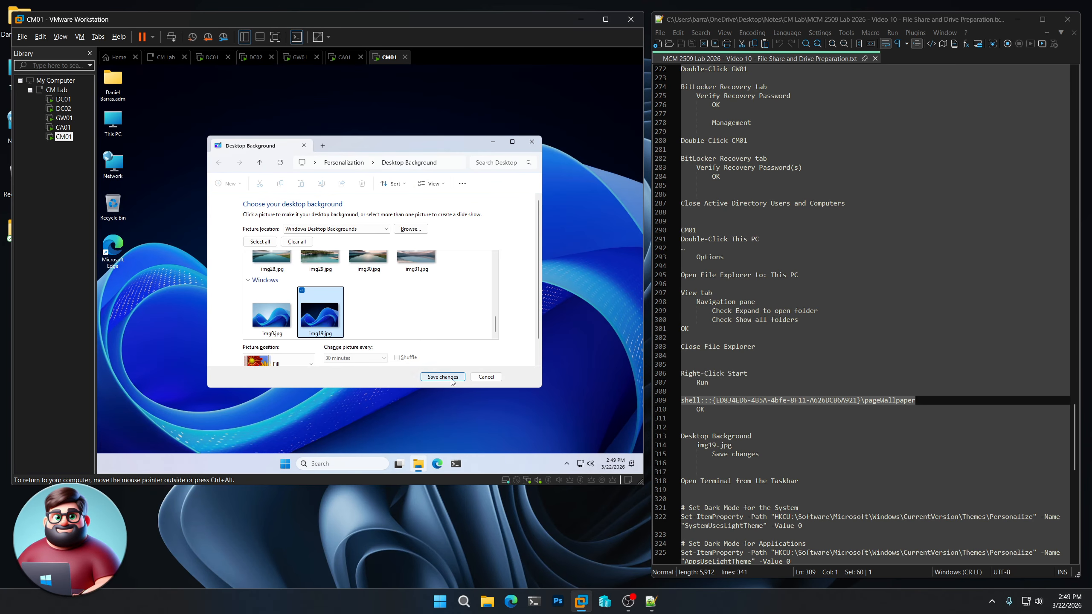
click(442, 377)
- Paste the dark-mode Set-ItemProperty commands into an admin terminal and run Logoff
scroll(860, 301, down, 8)
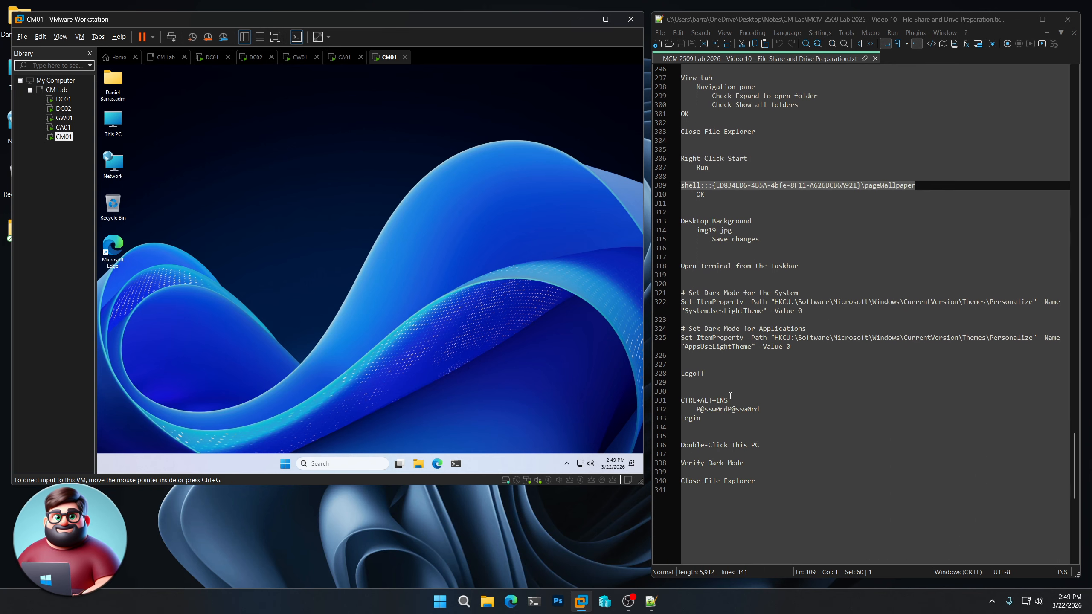
click(456, 463)
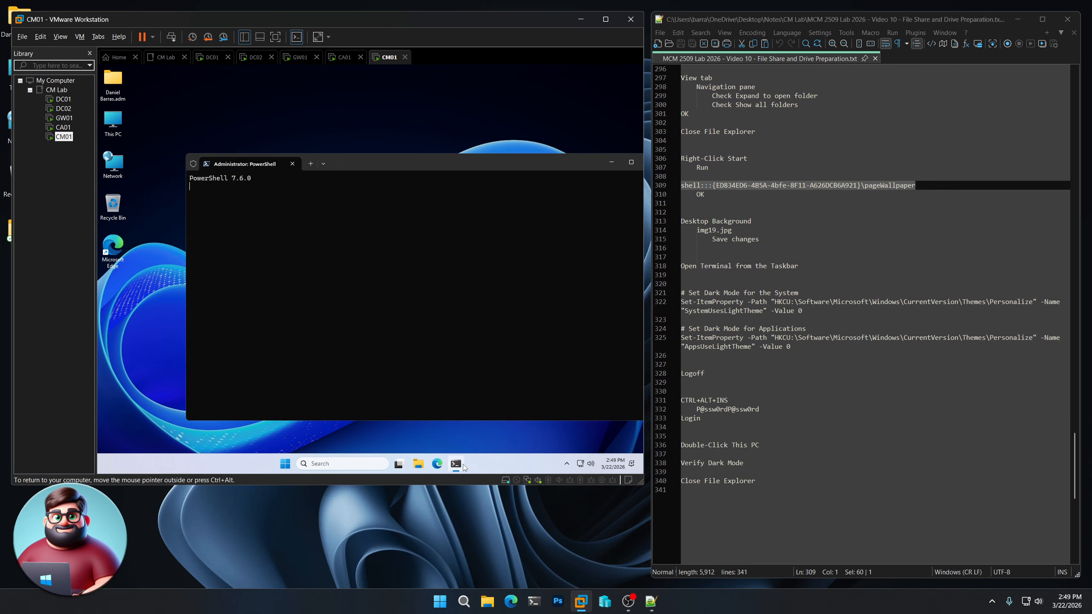
drag(709, 374, 699, 303)
right_click(699, 303)
click(722, 317)
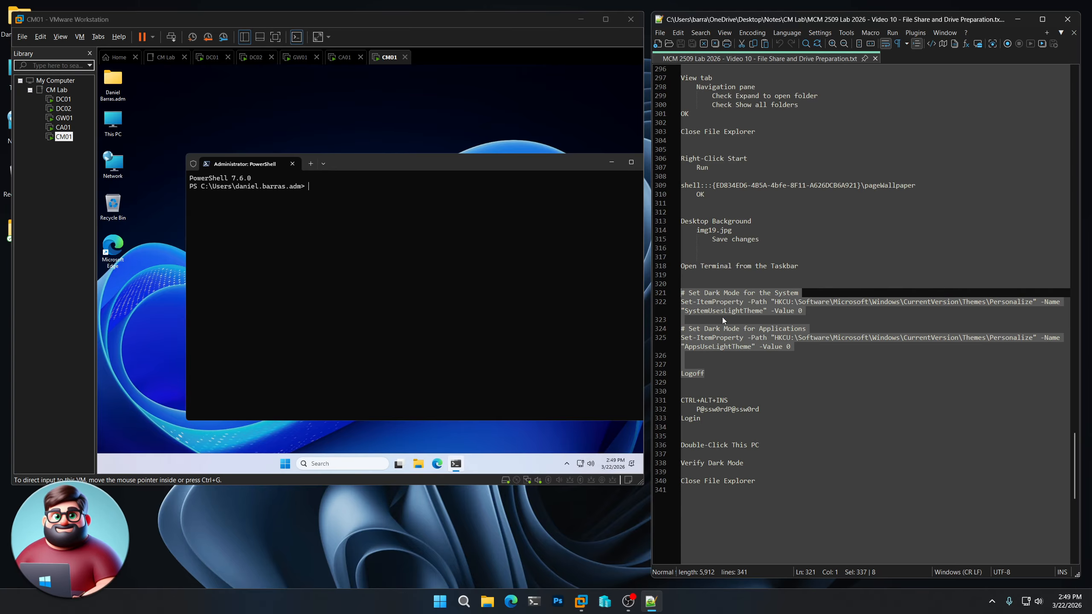
click(453, 164)
right_click(313, 220)
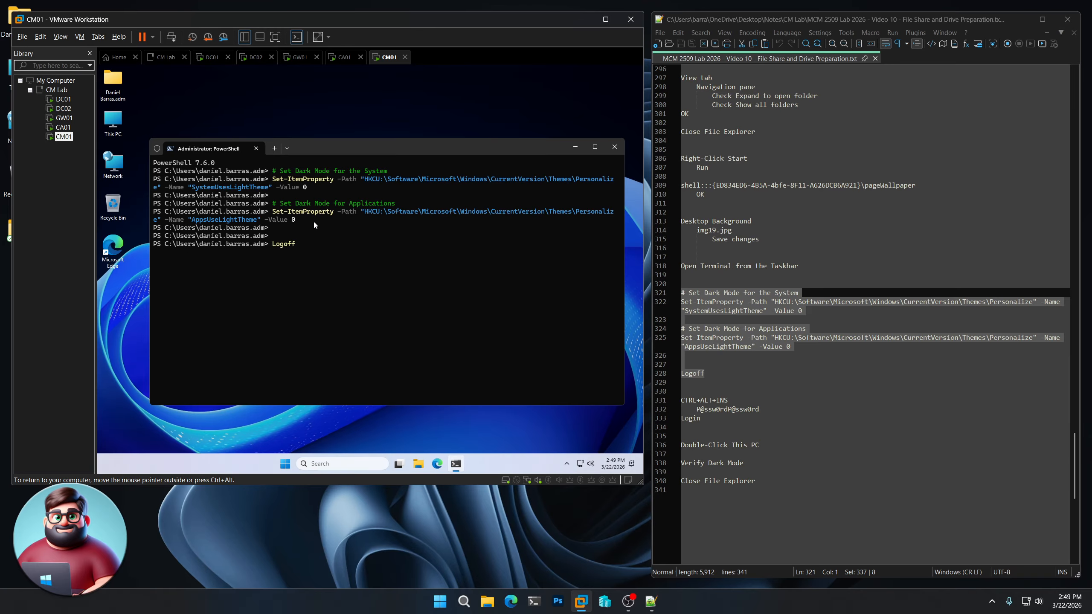
key(Return)
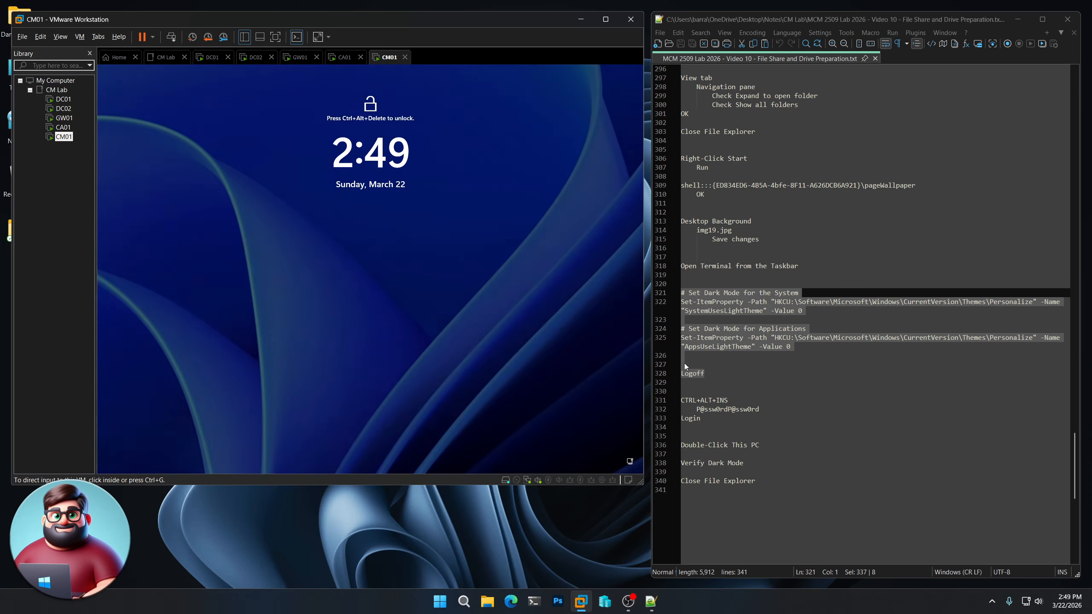
- Copy the account password from the notes and attempt to sign in to CM01 with Ctrl+Alt+Ins
click(766, 410)
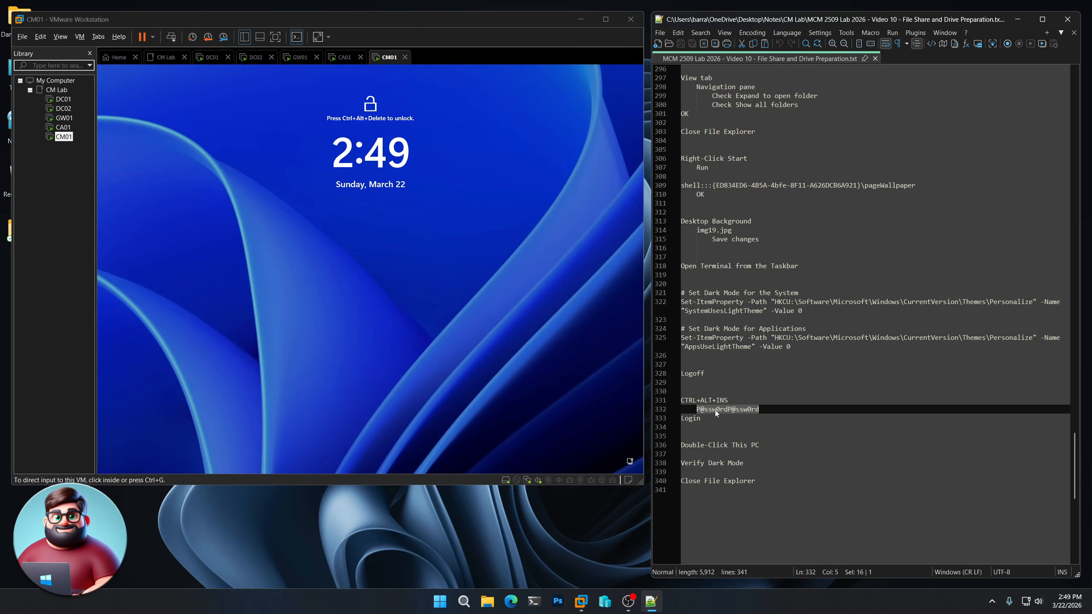
right_click(714, 410)
click(769, 186)
click(409, 289)
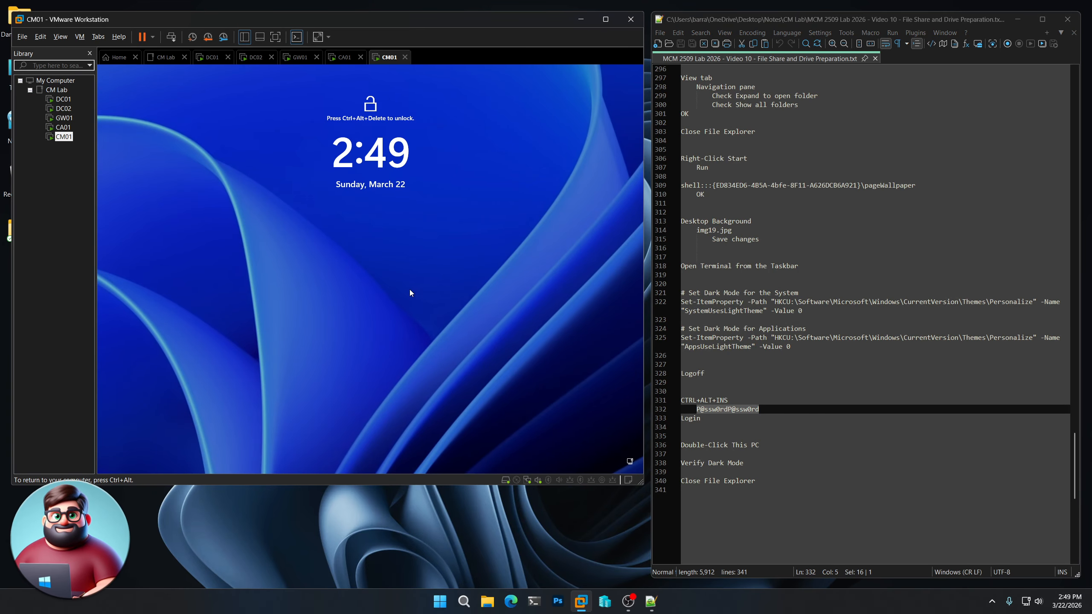
key(ctrl+alt+Insert)
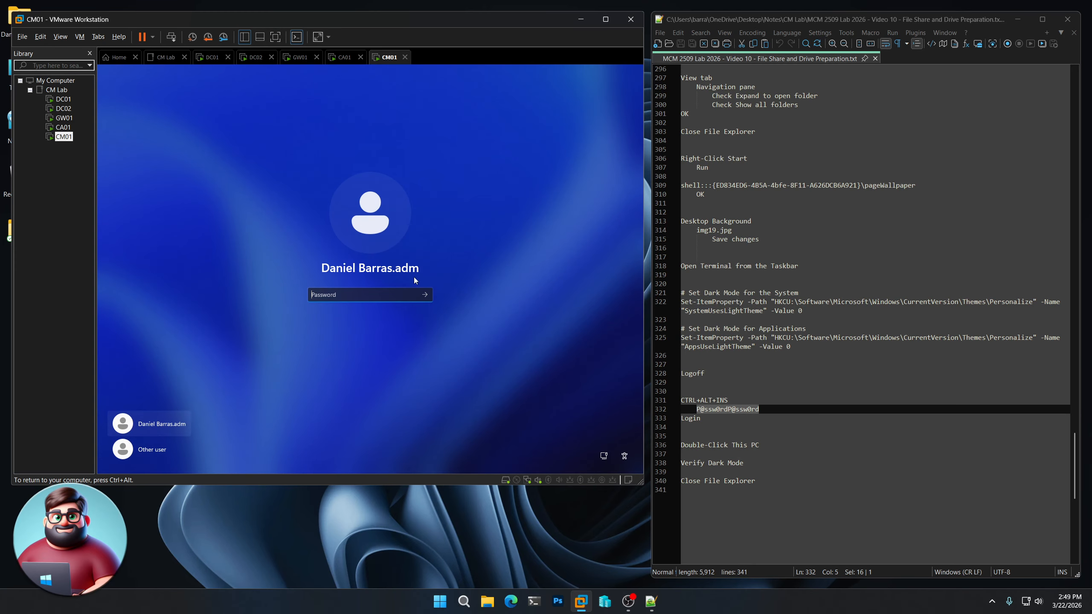
text(P@ssw0rdP@ssw0rd)
click(426, 296)
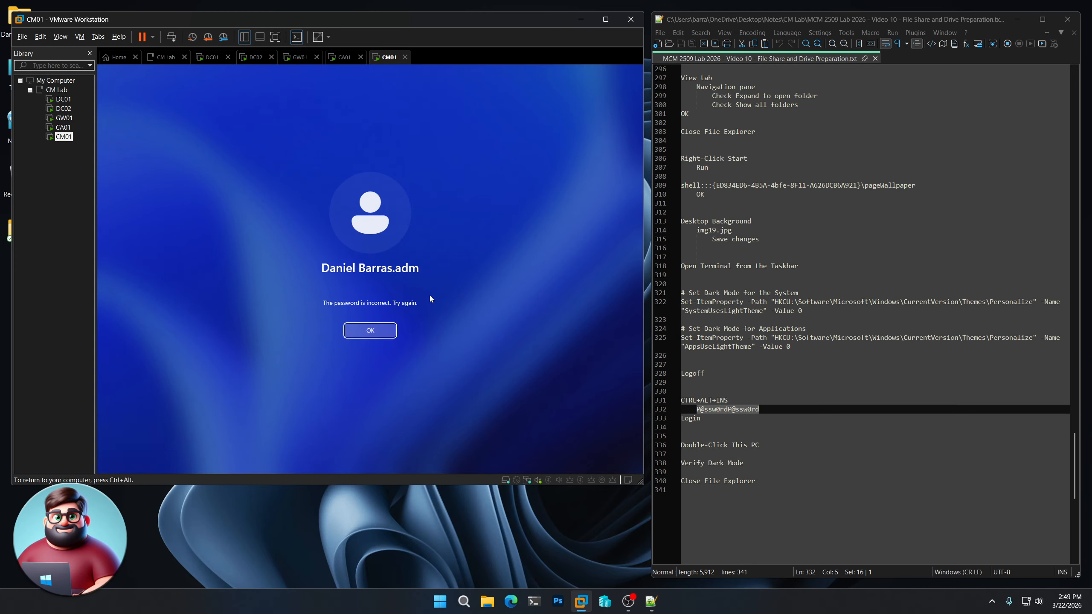
- Paste the correct account password to sign in, then open and close This PC to confirm dark mode
click(364, 332)
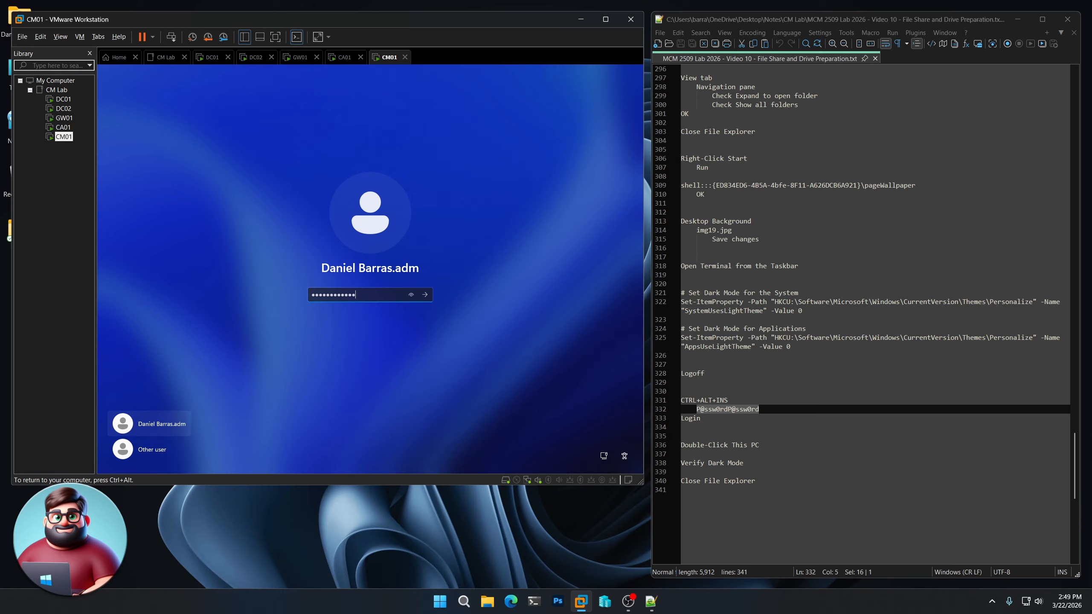
key(ctrl+a)
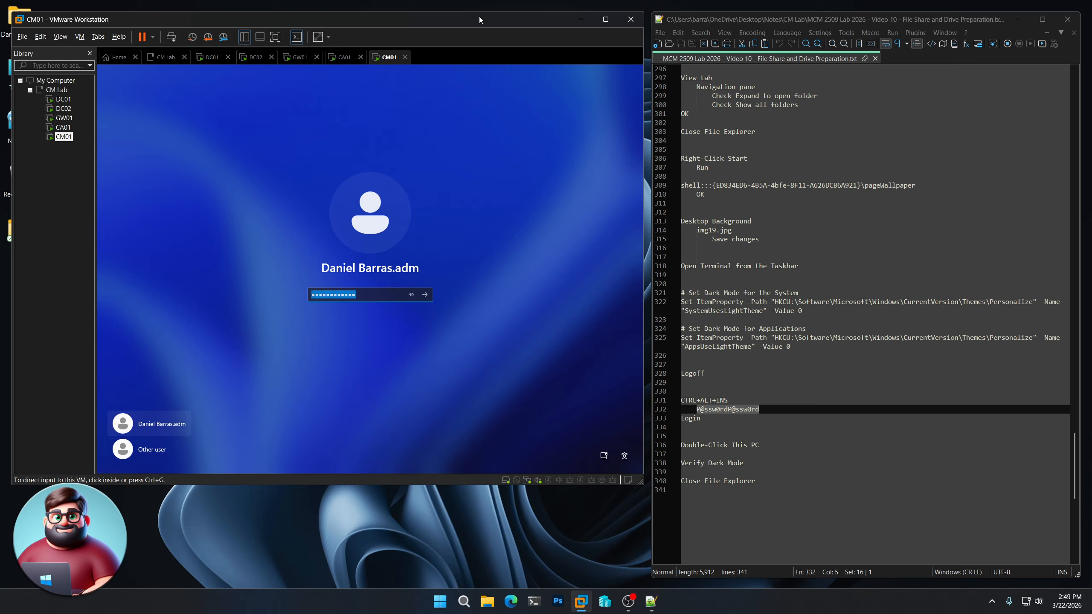
key(ctrl+v)
click(425, 295)
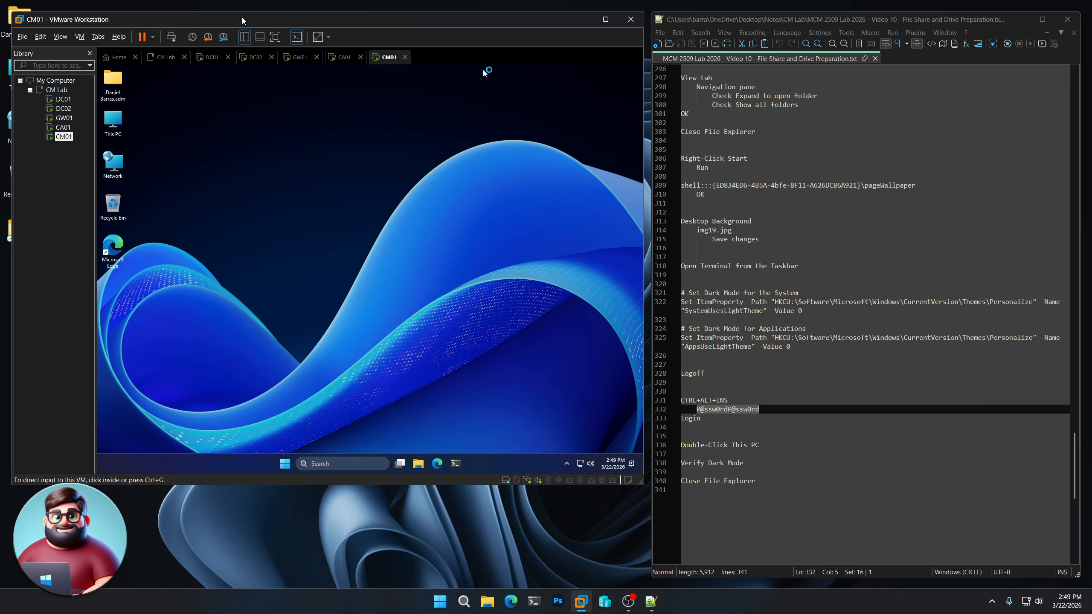
double_click(113, 122)
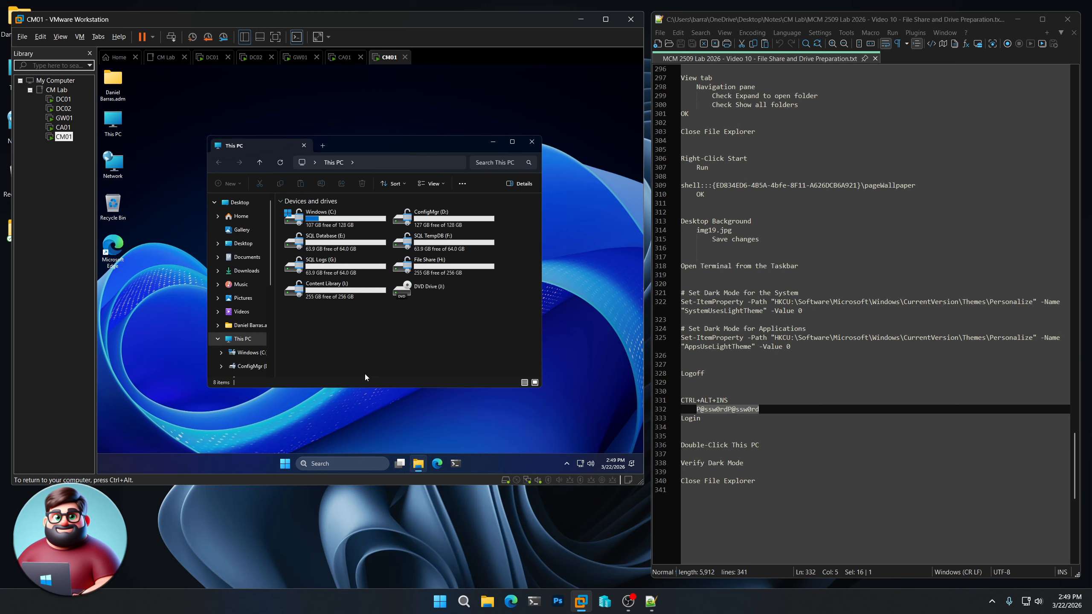
click(532, 142)
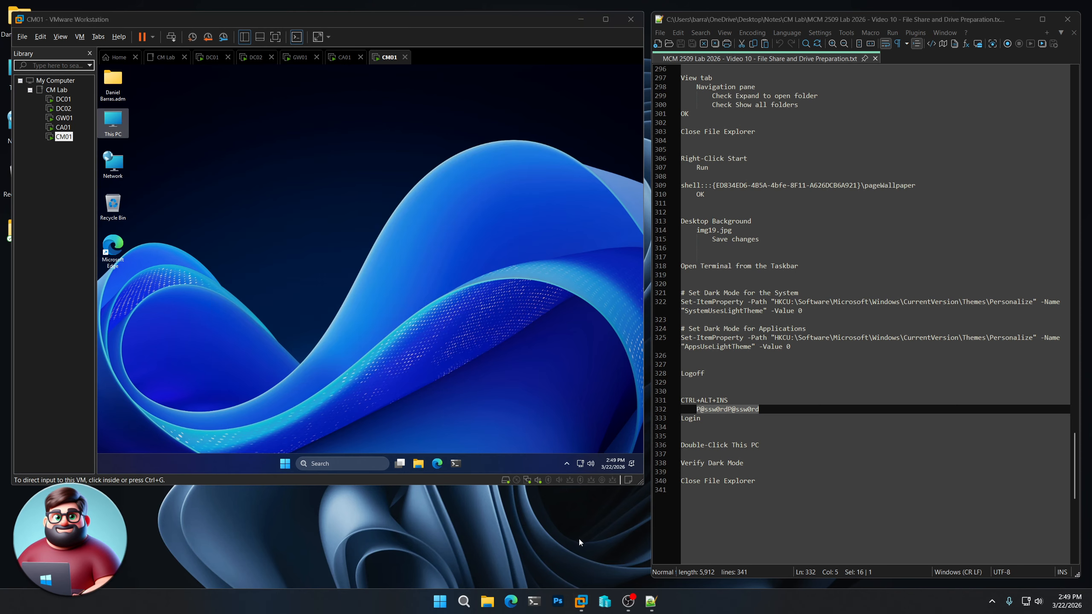